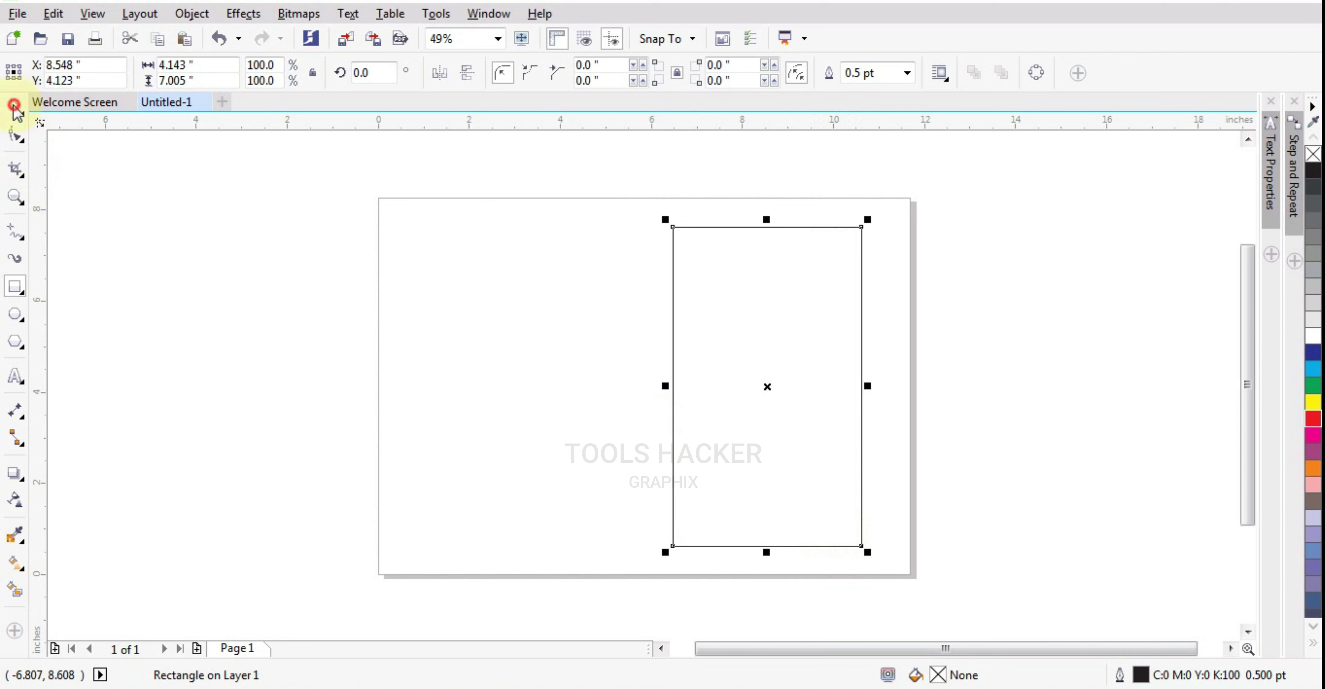
Resize the rectangle to 4.5 inches wide and 7.5 inches high
left_click(209, 66)
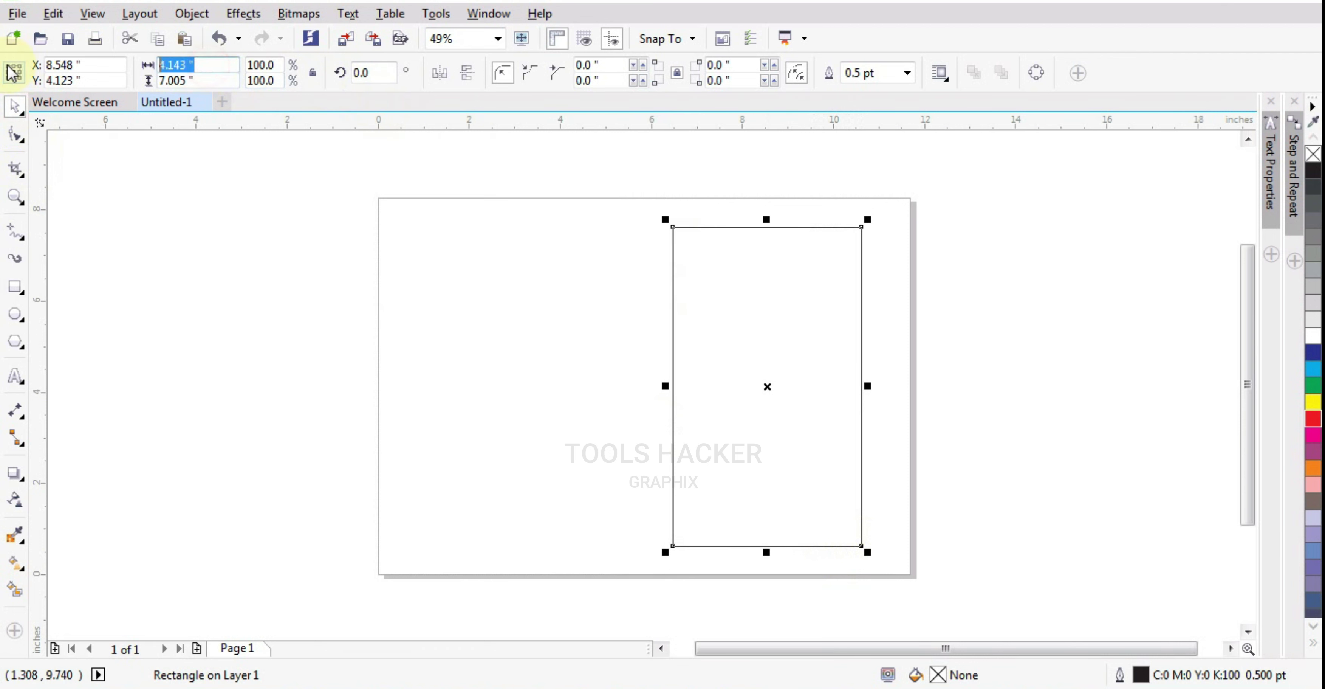
type("4.5")
key("Tab")
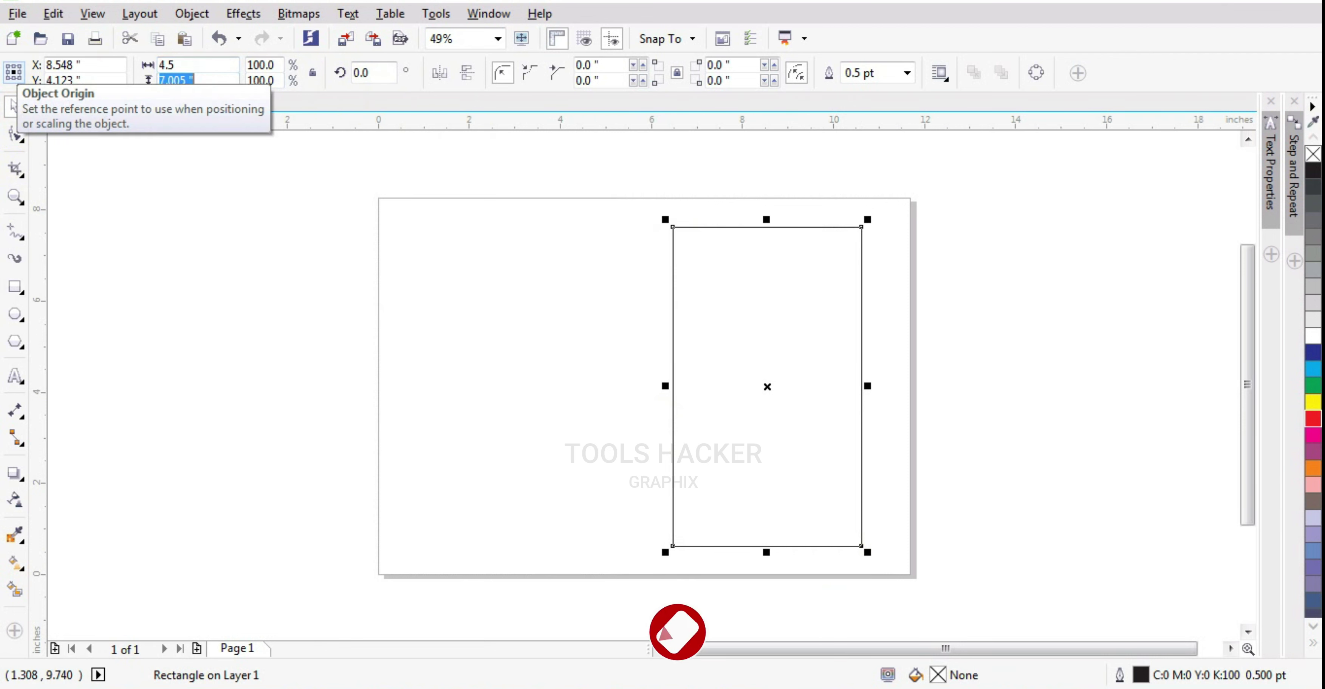
type("7.5")
key("Return")
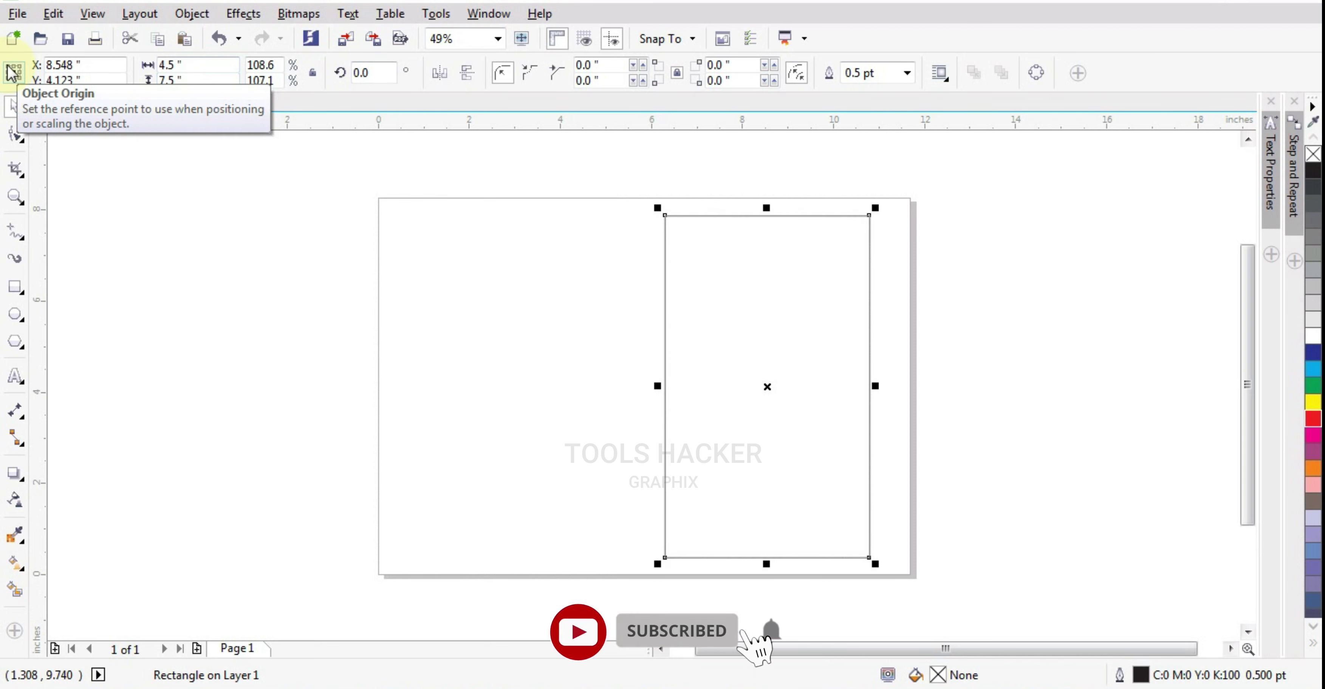
left_click(252, 281)
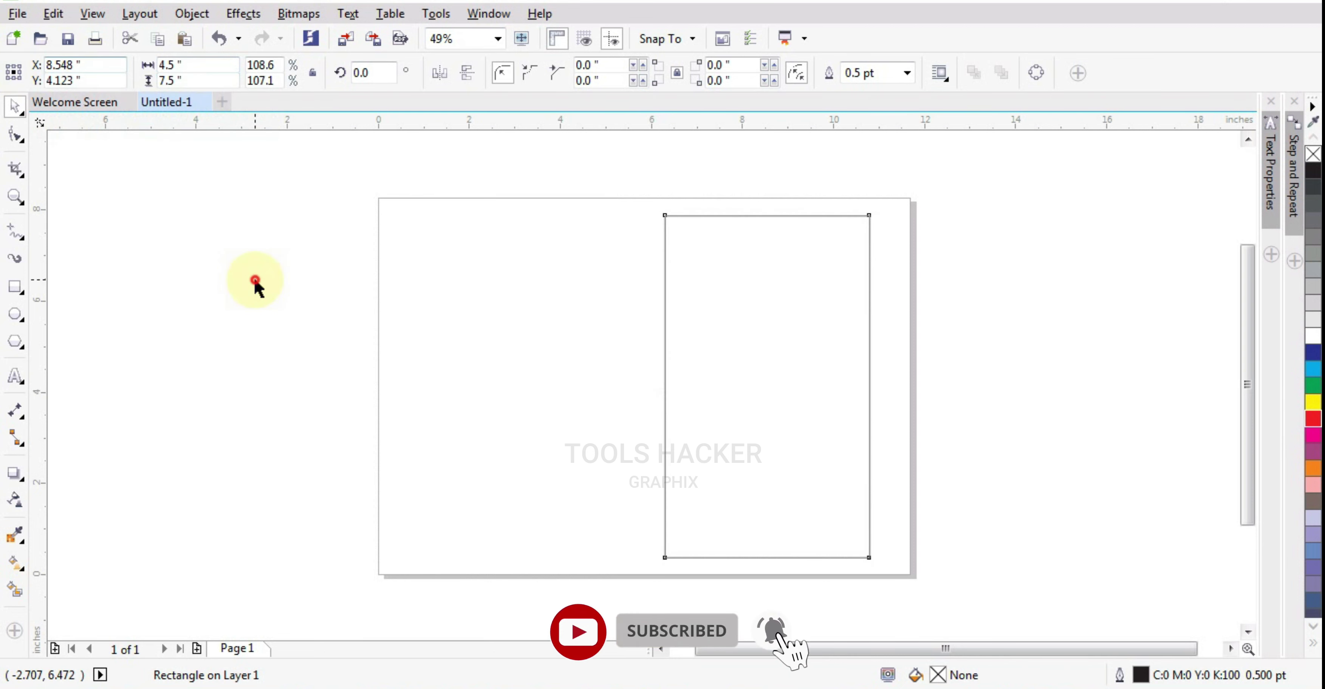
Thicken the outline of the large rectangle that frames the invoice
left_click(828, 291)
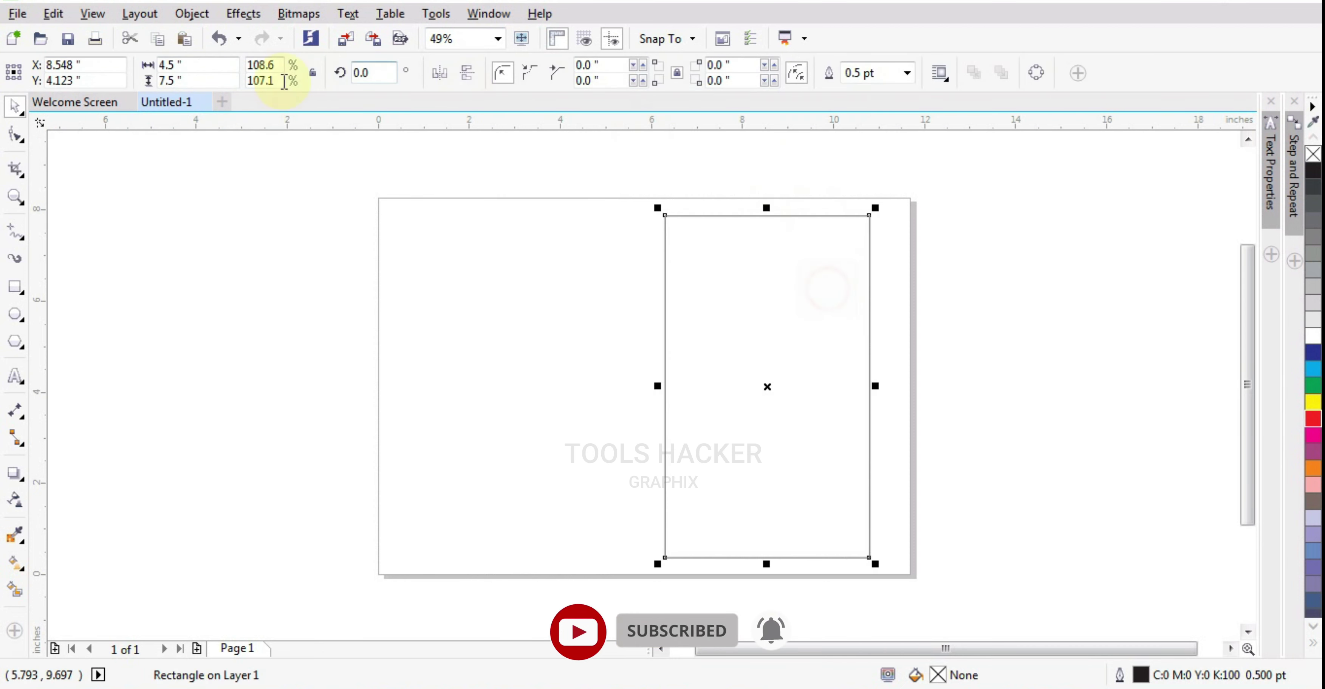
left_click(757, 247)
scroll(778, 239, "up", 2)
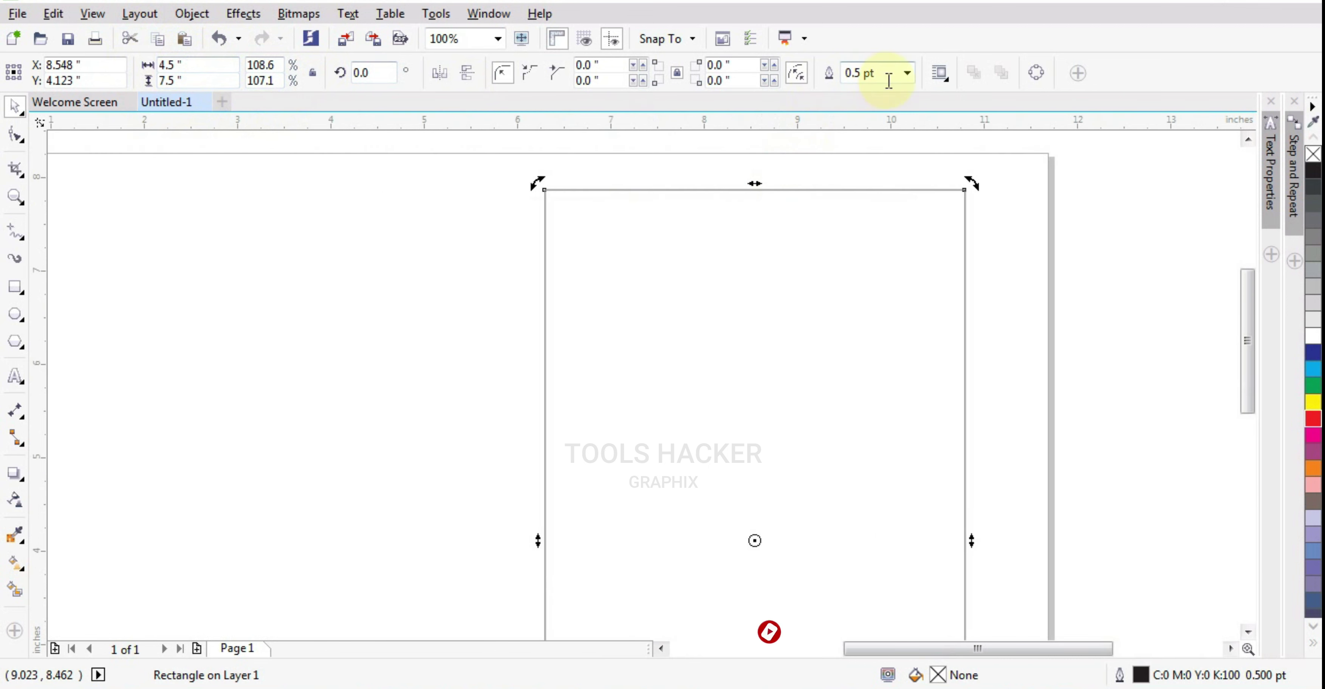
left_click(875, 73)
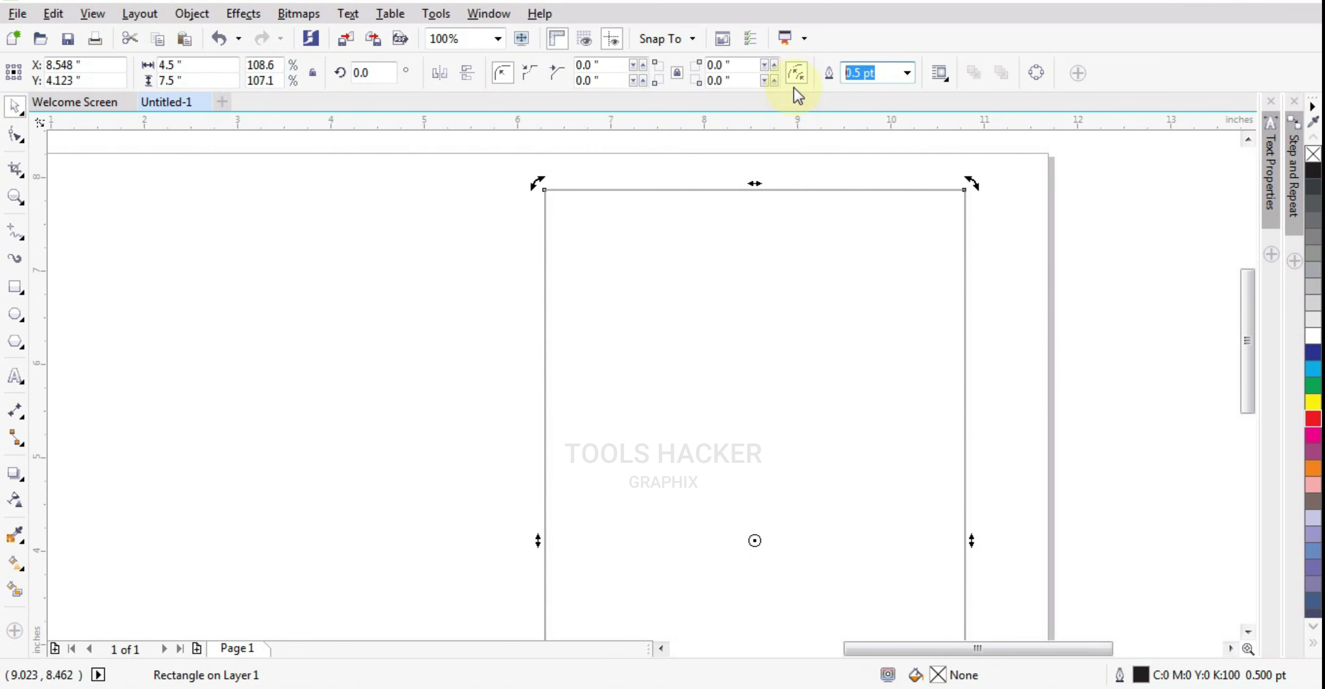
type("1.")
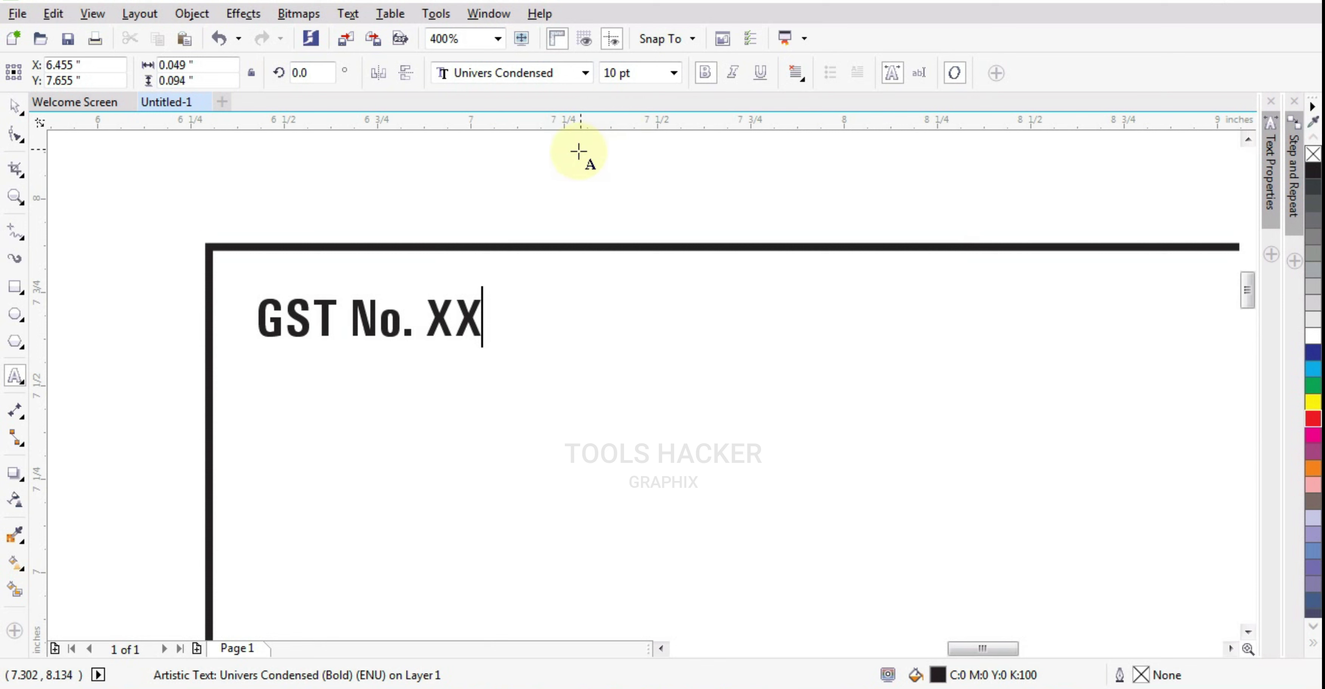
Complete the text near the frame's upper-left corner as "GST No. XXXXXXXXXXXXXX"
scroll(567, 234, "down", 1)
scroll(565, 242, "up", 1)
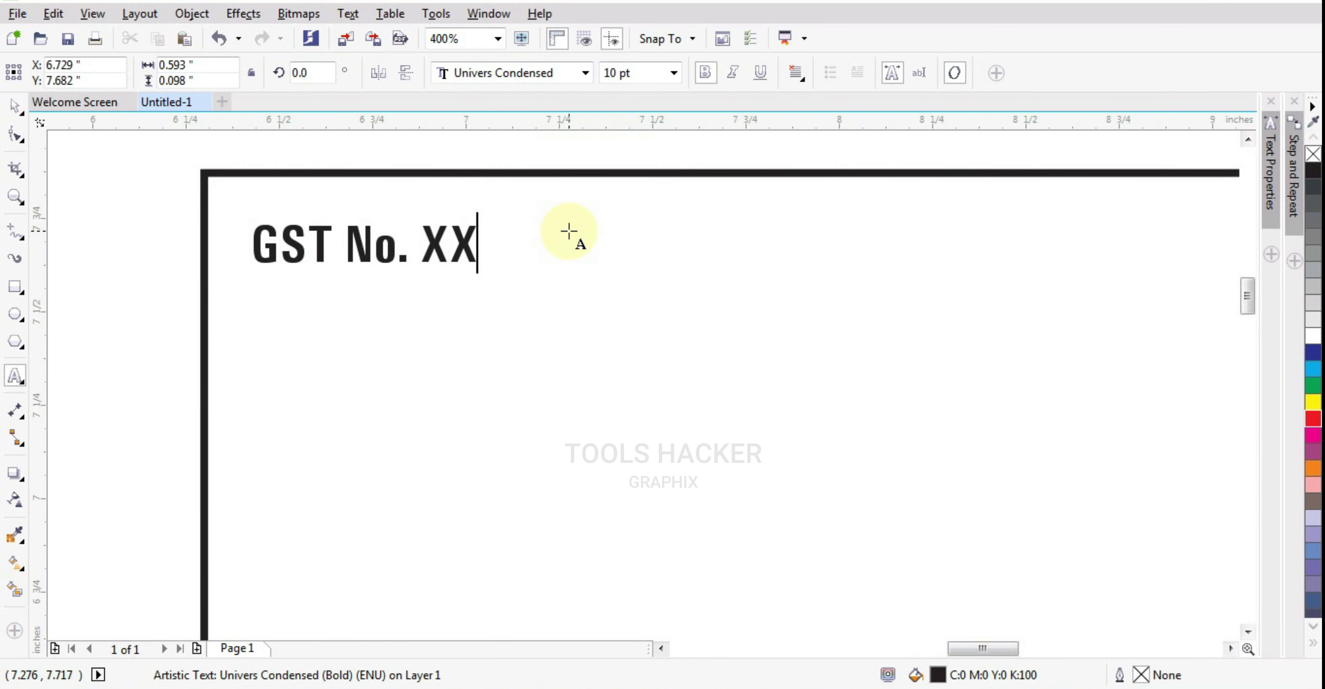
type("XXXXXX")
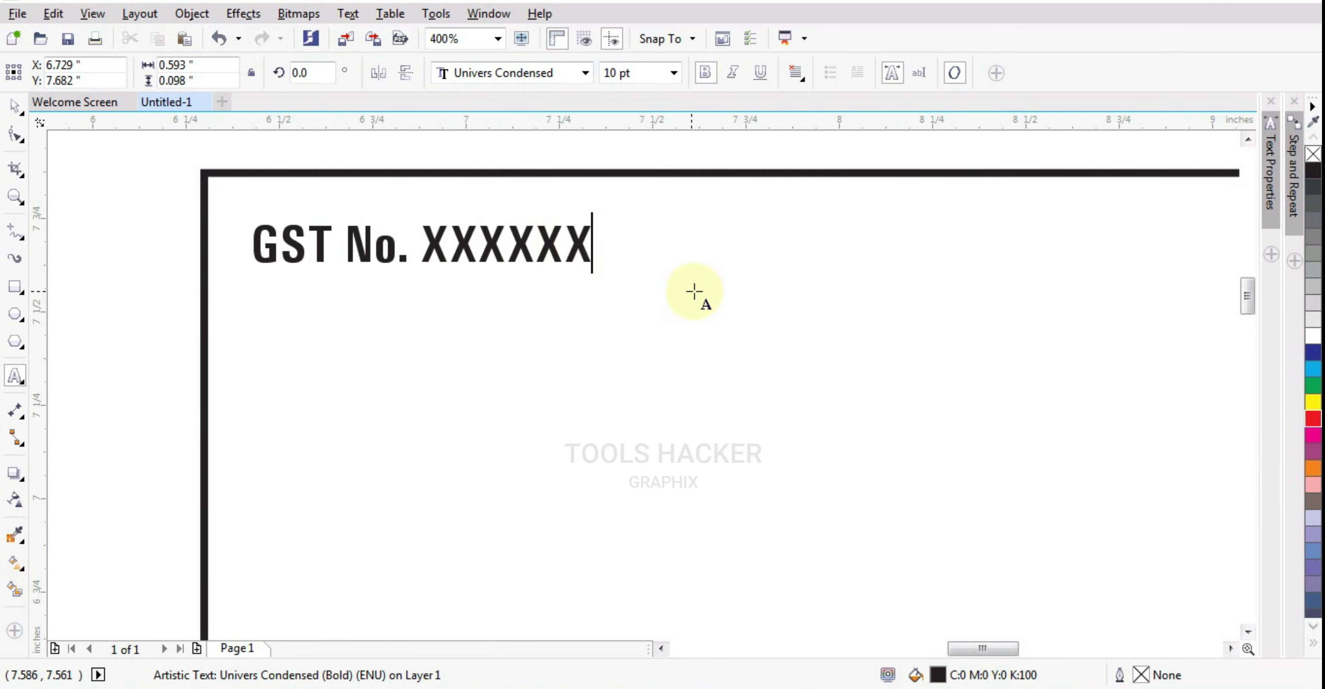
type("XXXXXXXX")
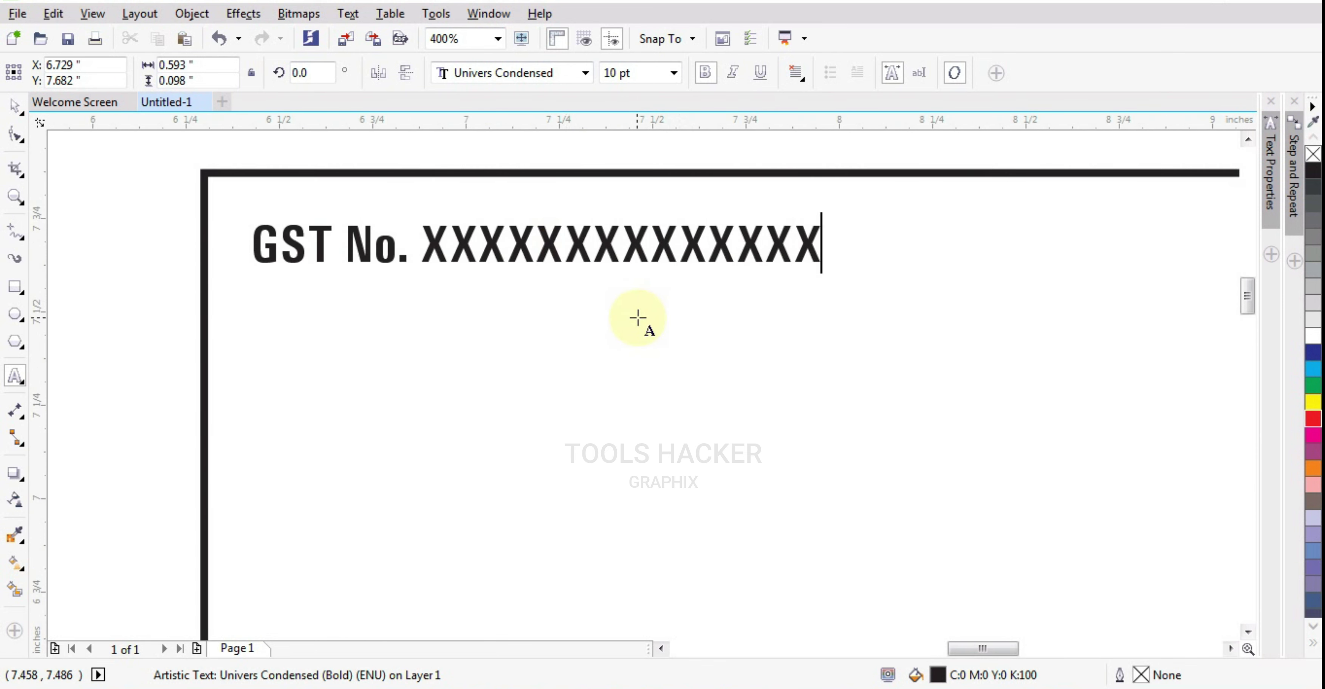
key("Escape")
left_click(651, 246)
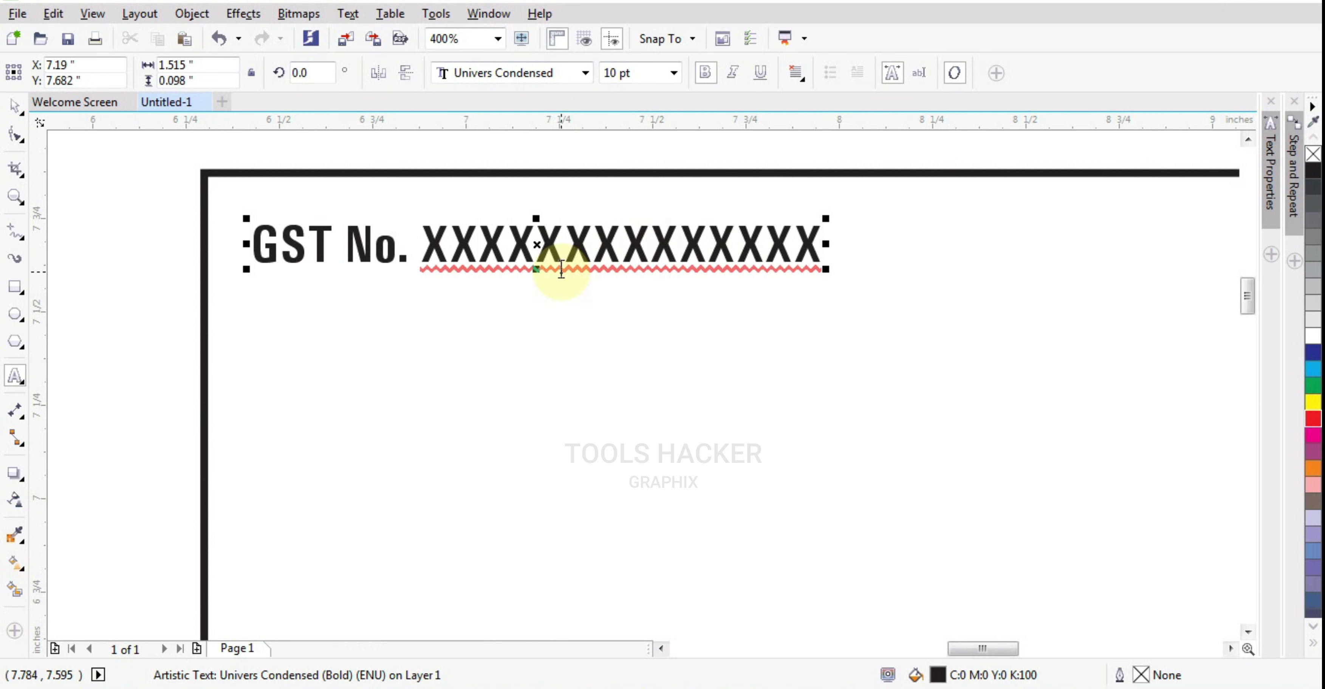
Place a copy of the GST No. text on the same line near the frame's upper-right corner
left_click(15, 108)
scroll(480, 233, "down", 2)
scroll(579, 231, "up", 1)
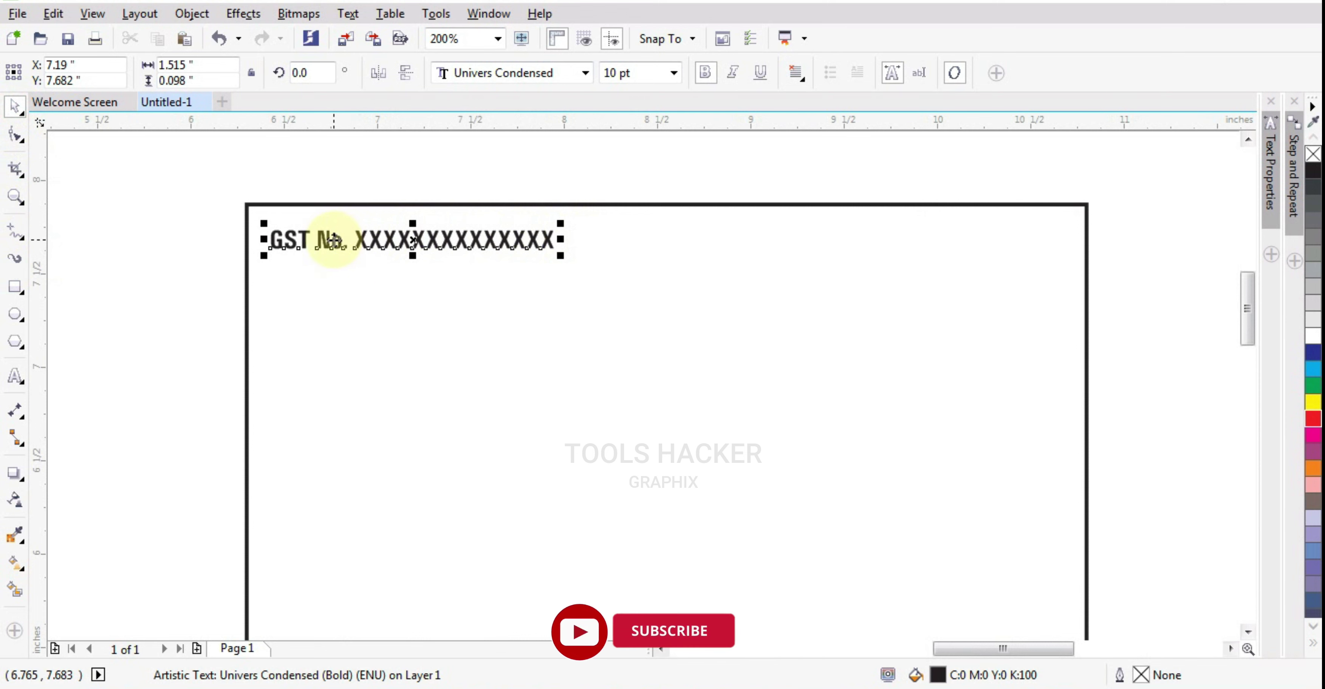
left_click_drag(333, 240, 847, 240)
right_click(844, 238)
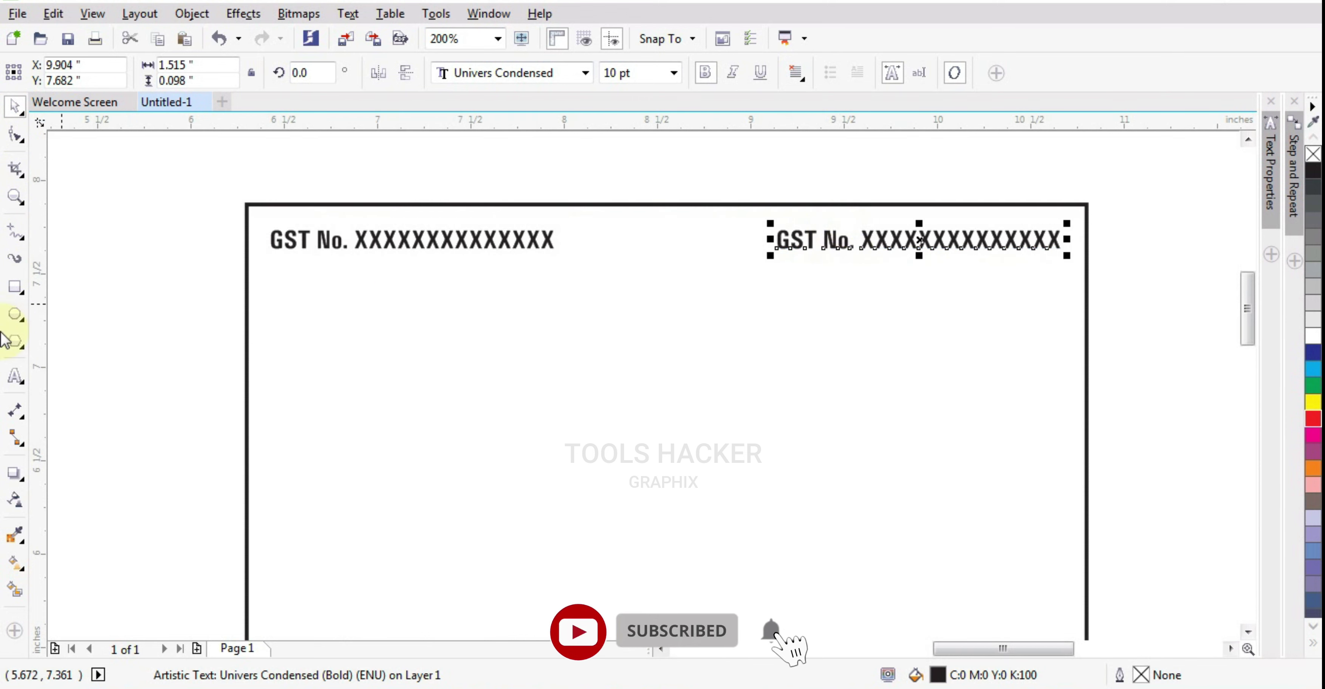
Replace the copied GST text with "Mob : XXXXXXXXXX"
left_click(11, 368)
key("ctrl+a")
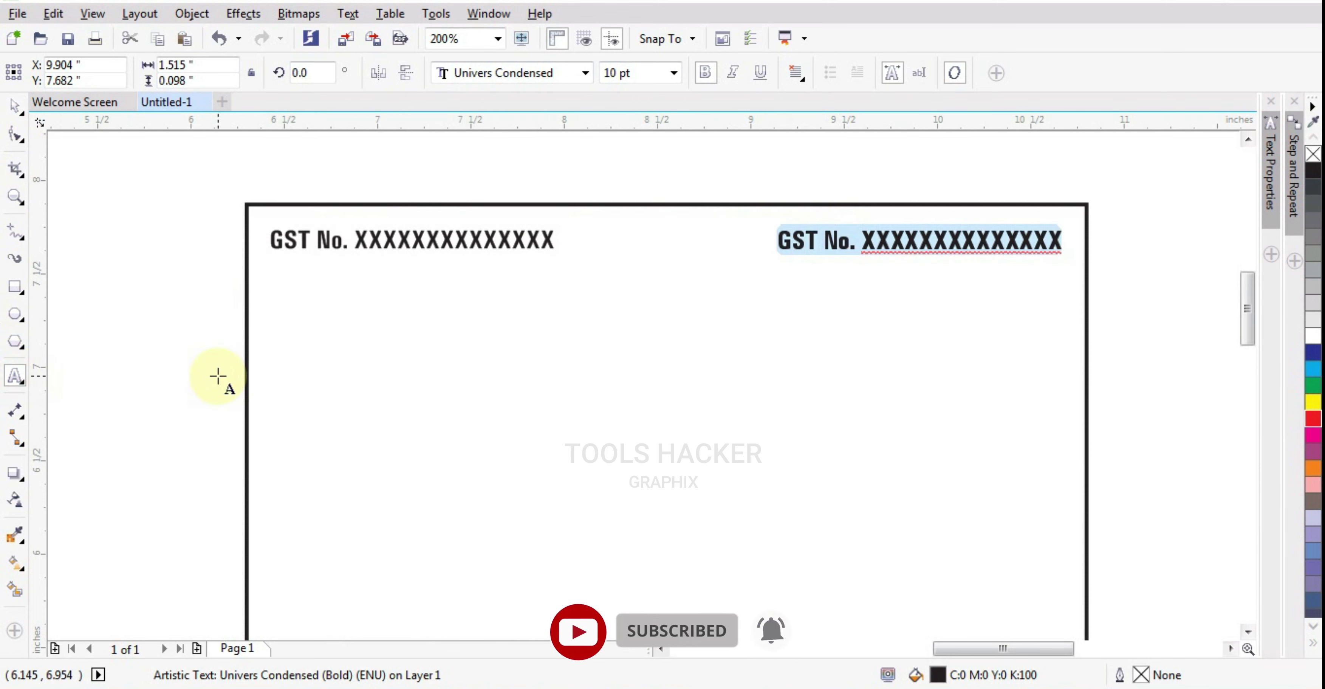
type("Mob :")
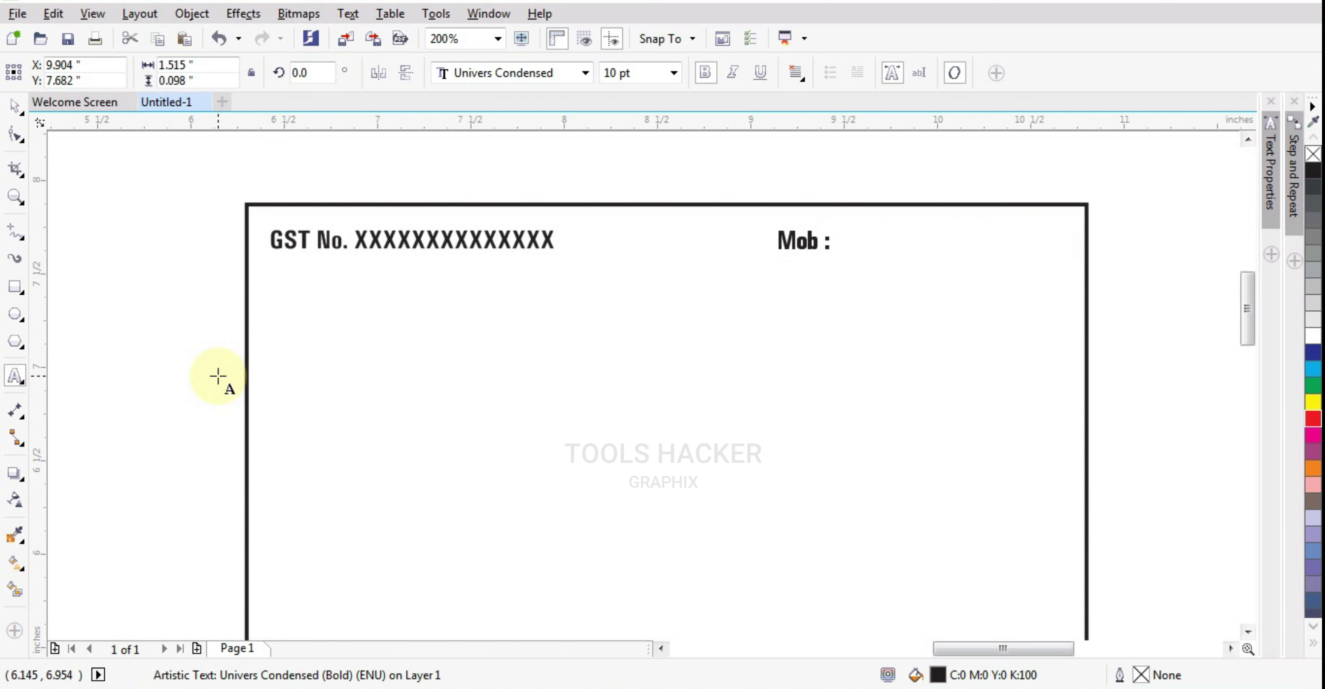
type(" XXXXXXXXXX")
Add an underlined "INVOICE" heading between the GST No. and Mob texts
left_click(626, 238)
type("INVOICE")
key("ctrl+u")
Duplicate the INVOICE heading below itself, remove the copy's underline and set its font to Aachen
key("ctrl+d")
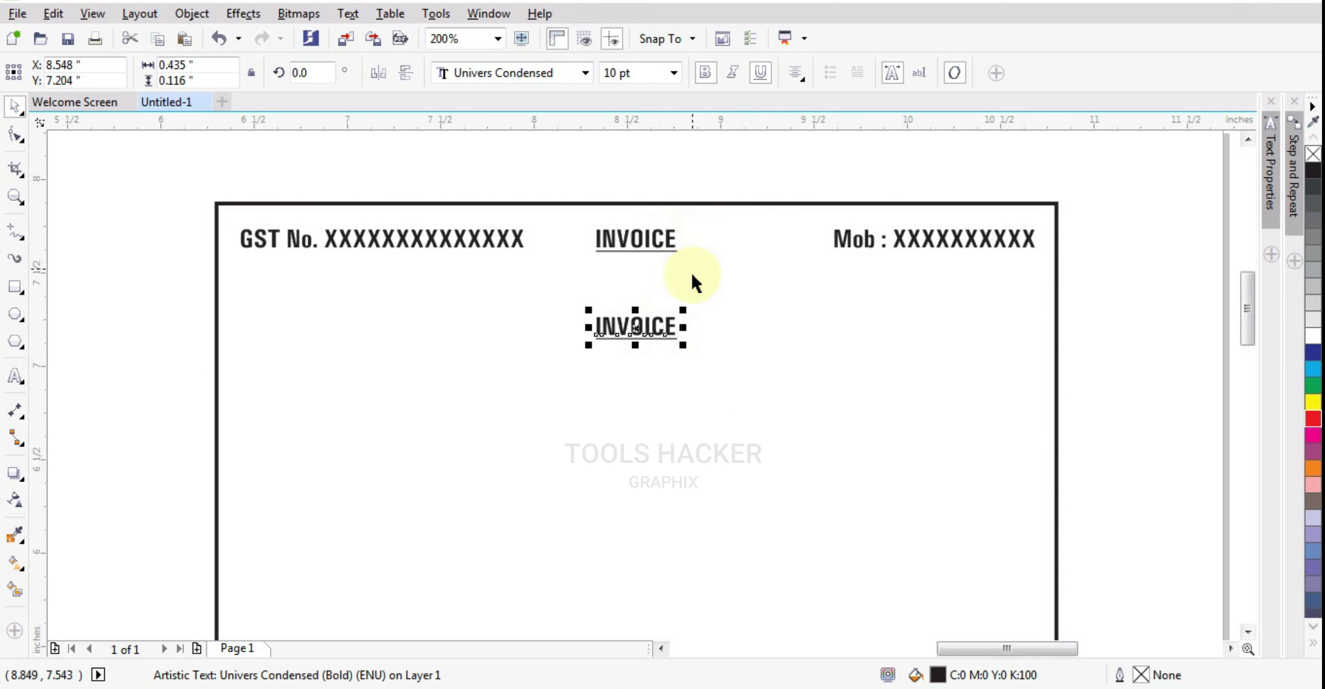
left_click(1081, 317)
left_click(672, 326)
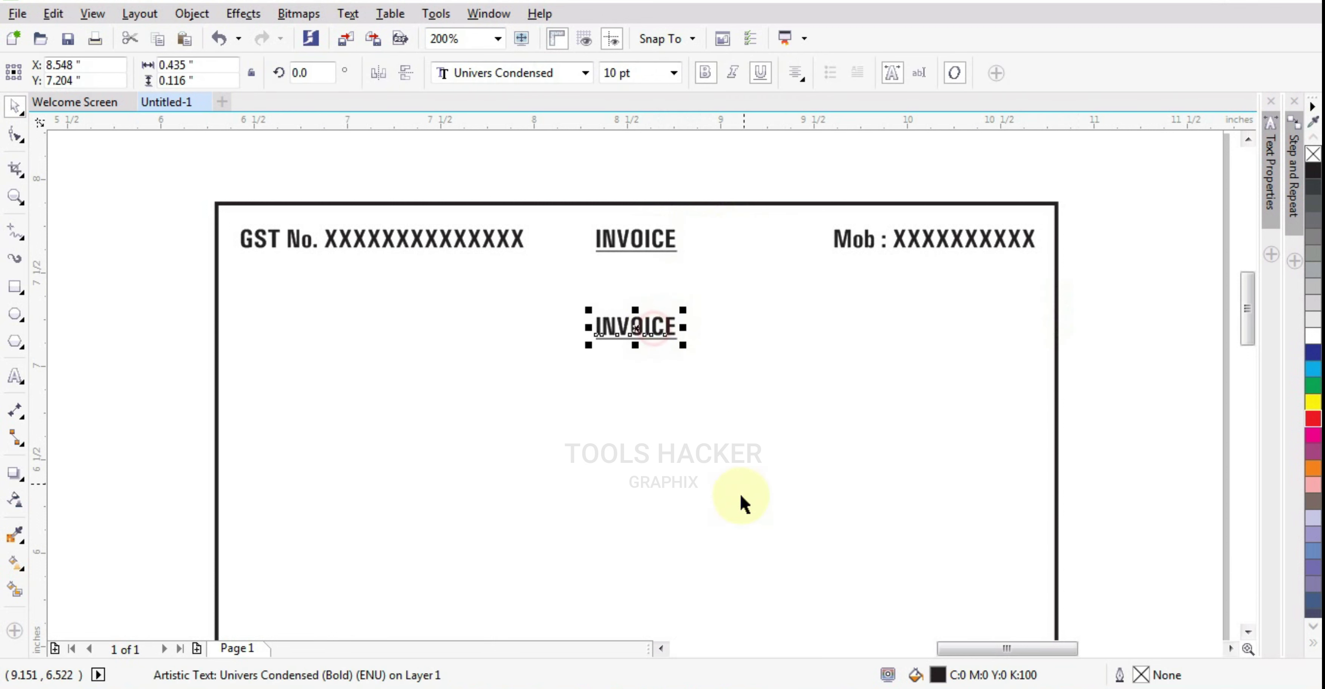
left_click(761, 72)
left_click(586, 72)
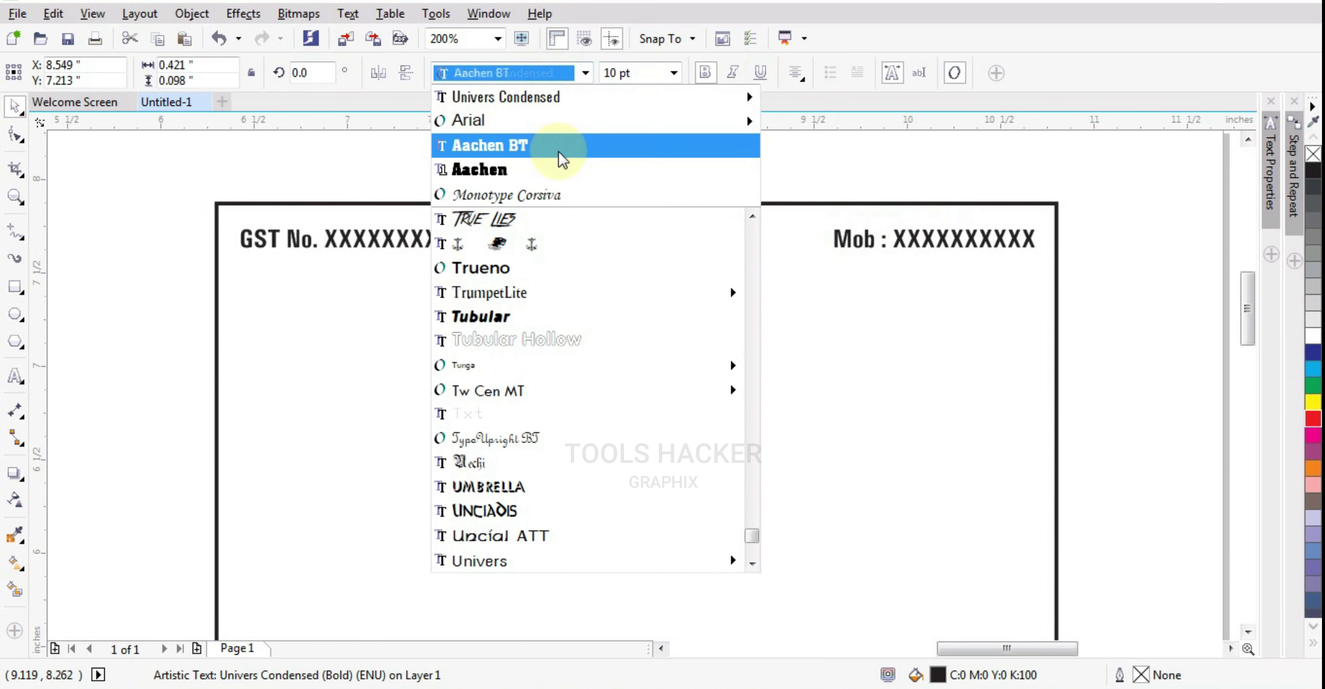
left_click(556, 166)
Replace the Aachen copy's text with "YOUR FIRM NAME"
left_click(14, 375)
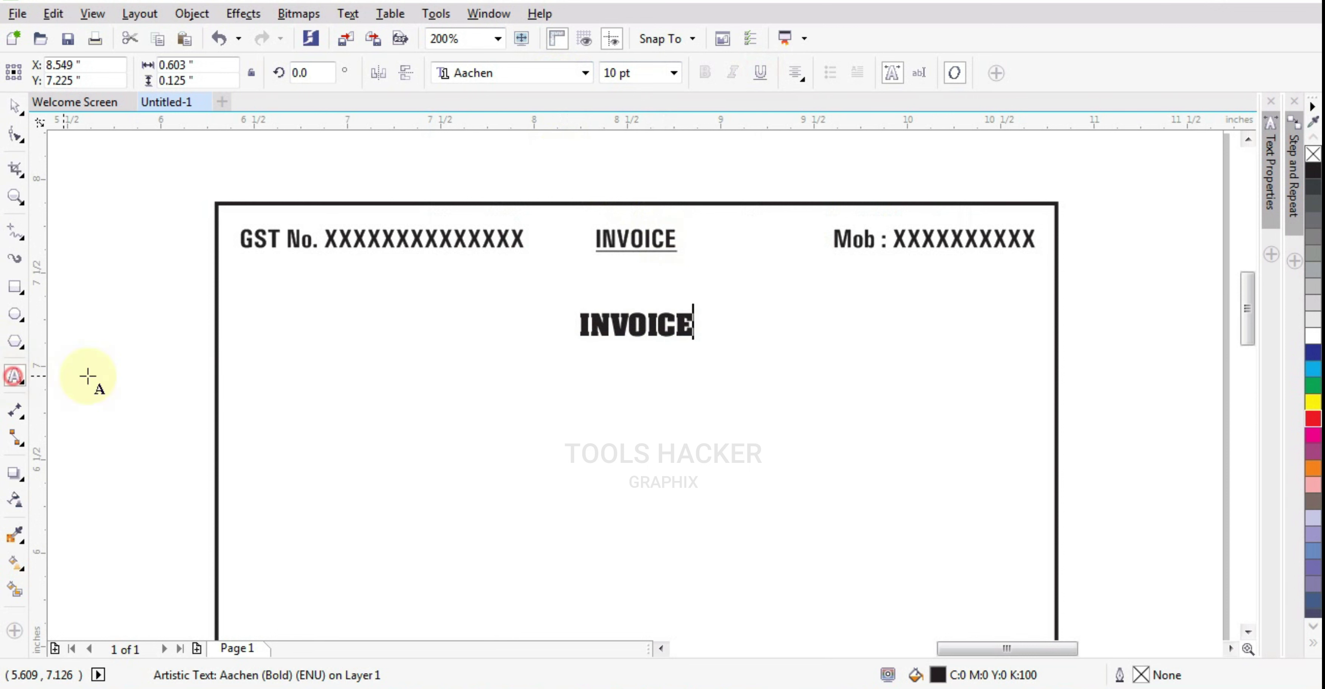
key("ctrl+a")
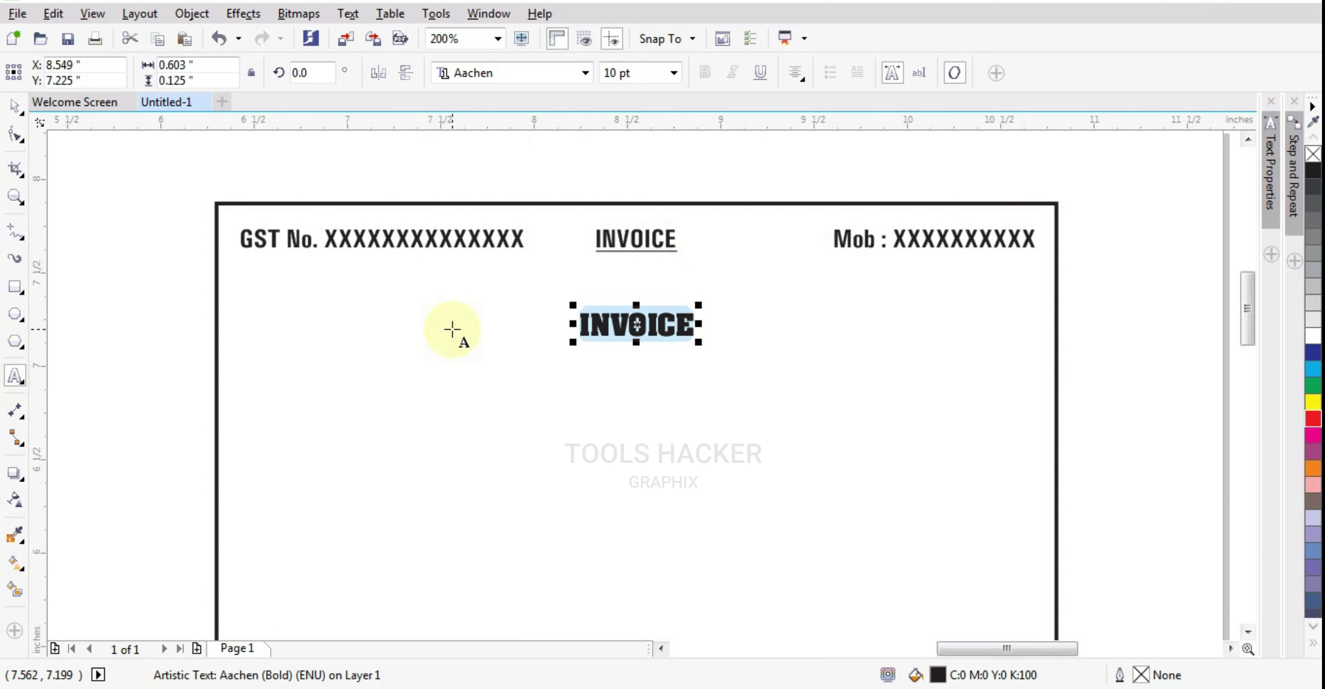
type("YO")
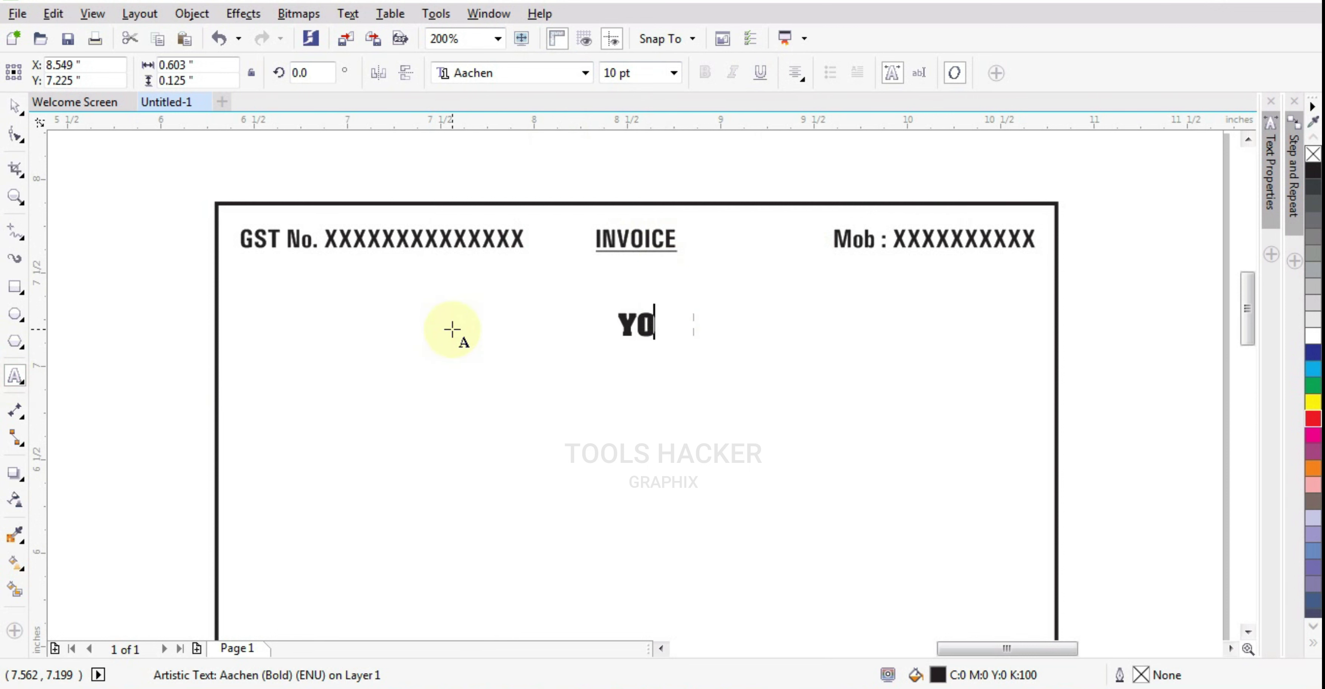
type("UR FIRM NAME")
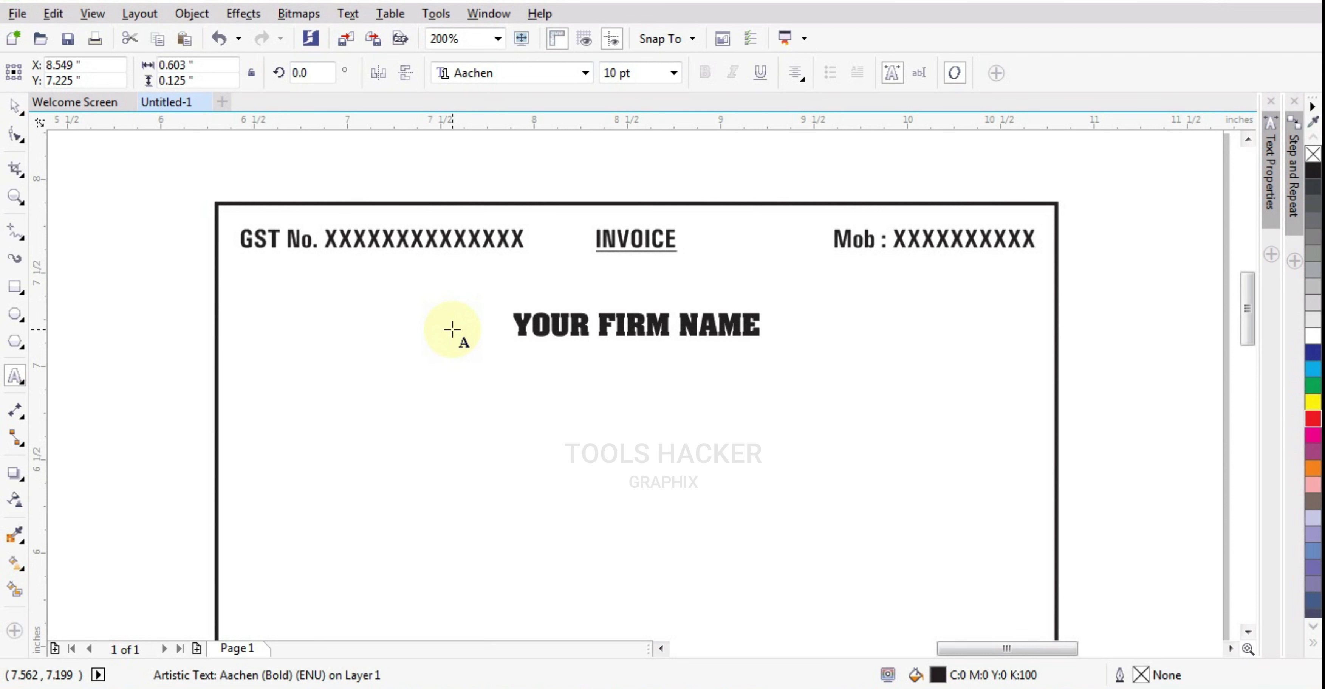
Enlarge the YOUR FIRM NAME text to about 25 pt and nudge it up towards the header line
left_click(14, 106)
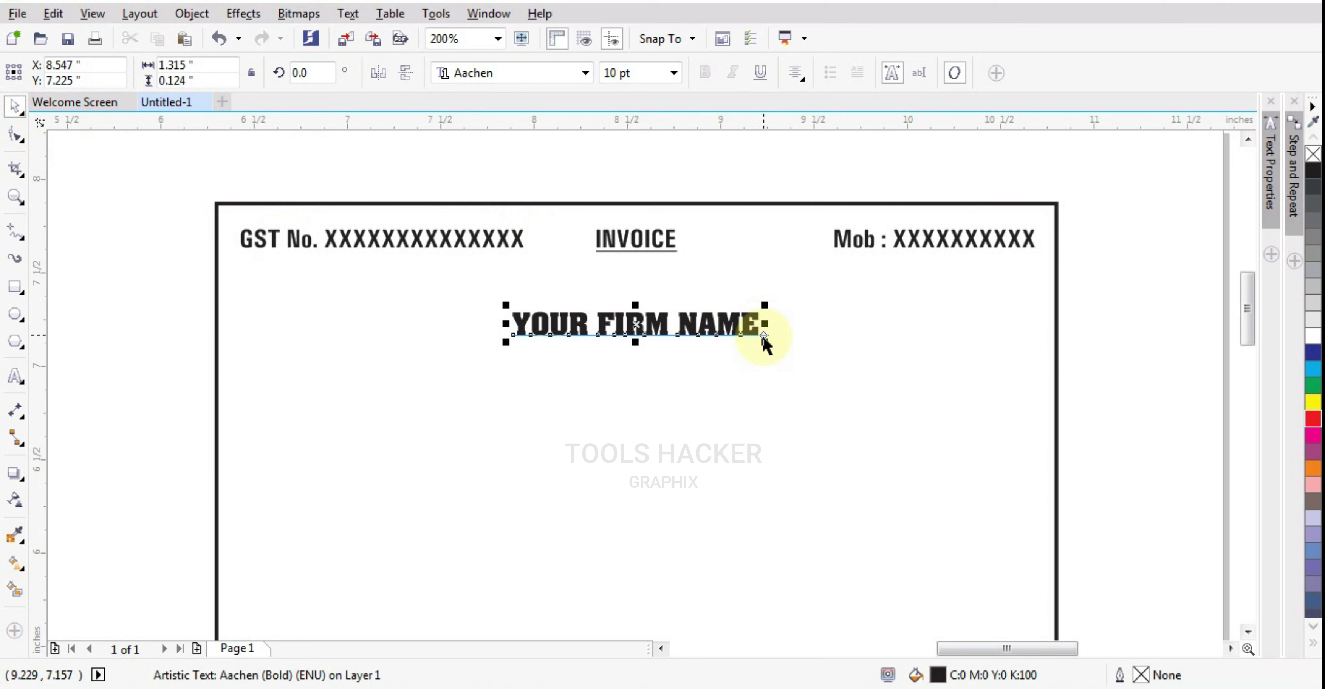
left_click_drag(762, 335, 928, 369)
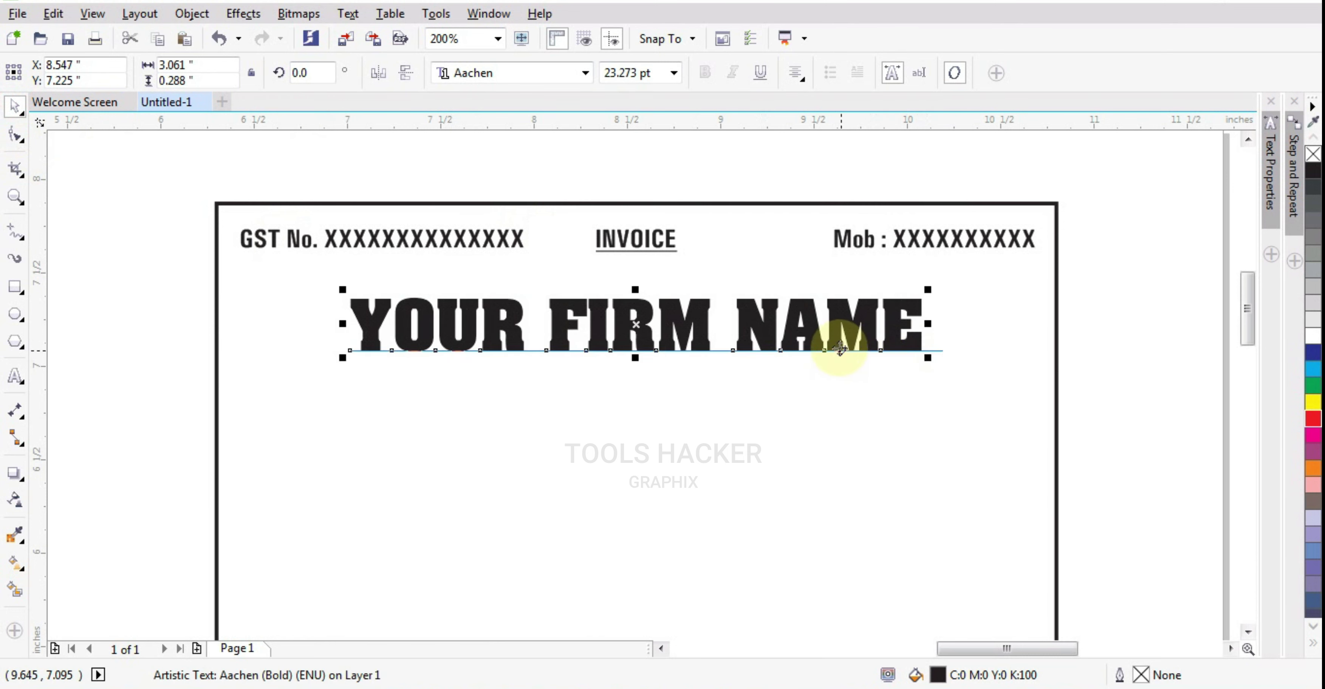
left_click_drag(819, 331, 816, 325)
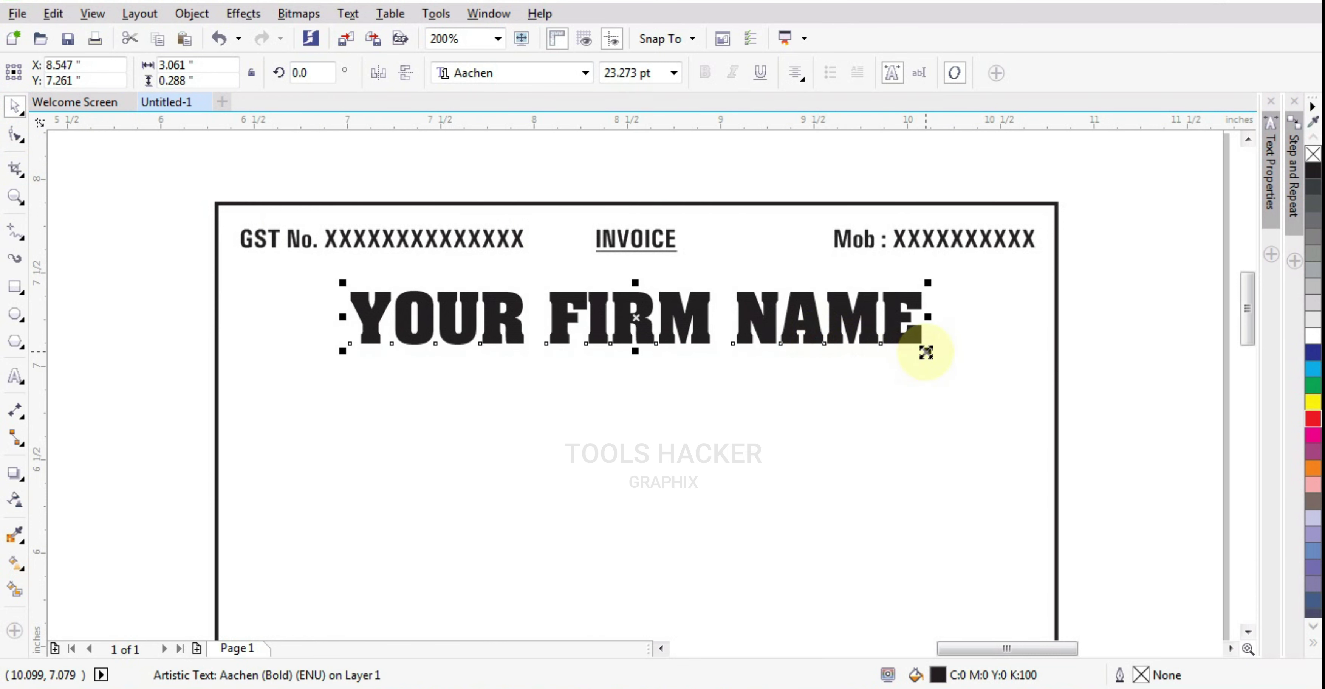
left_click_drag(927, 350, 947, 362)
Draw a white-filled rectangle about 3.8 inches wide around YOUR FIRM NAME and send it behind the text
key("F6")
left_click_drag(284, 278, 990, 356)
left_click(1313, 335)
key("shift+Page_Down")
Make a flattened copy of the firm name box about 0.17 inch high, stretch it to 4.5 inches wide, and place it behind as a black band
left_click_drag(635, 271, 637, 300)
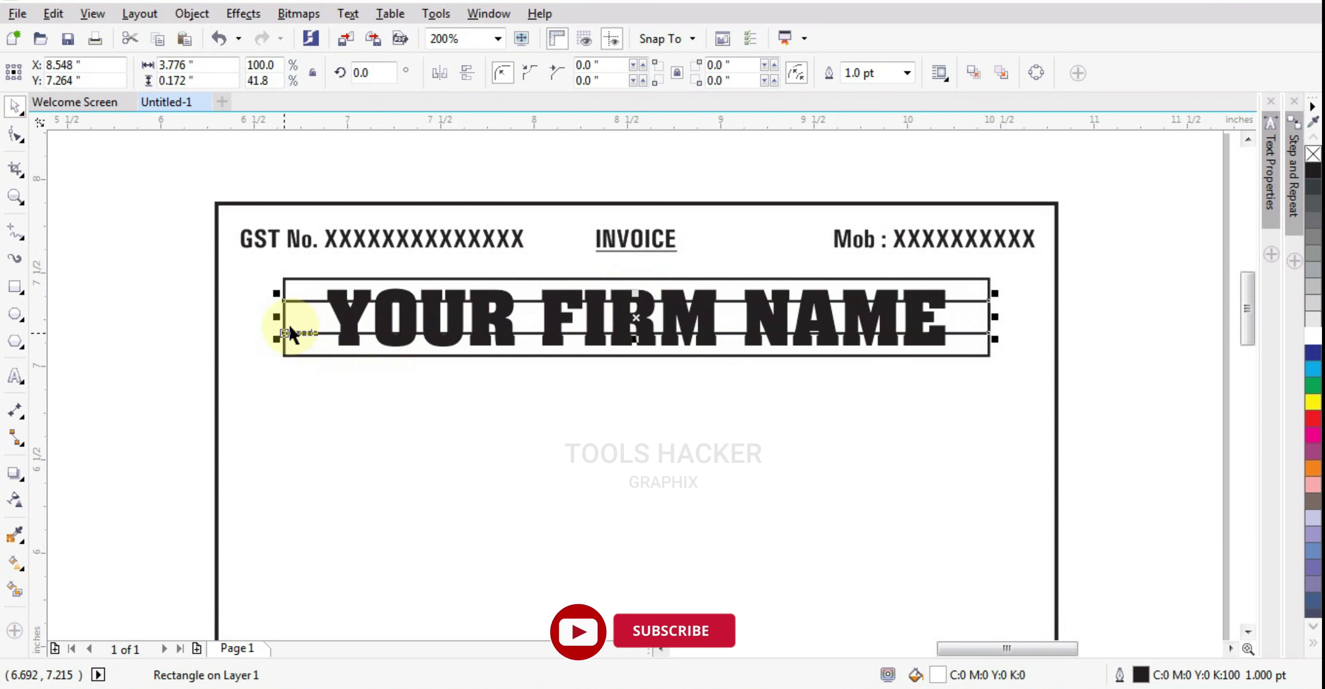
mouse_move(278, 319)
left_mouse_down()
mouse_move(225, 319)
mouse_move(217, 334)
left_mouse_up()
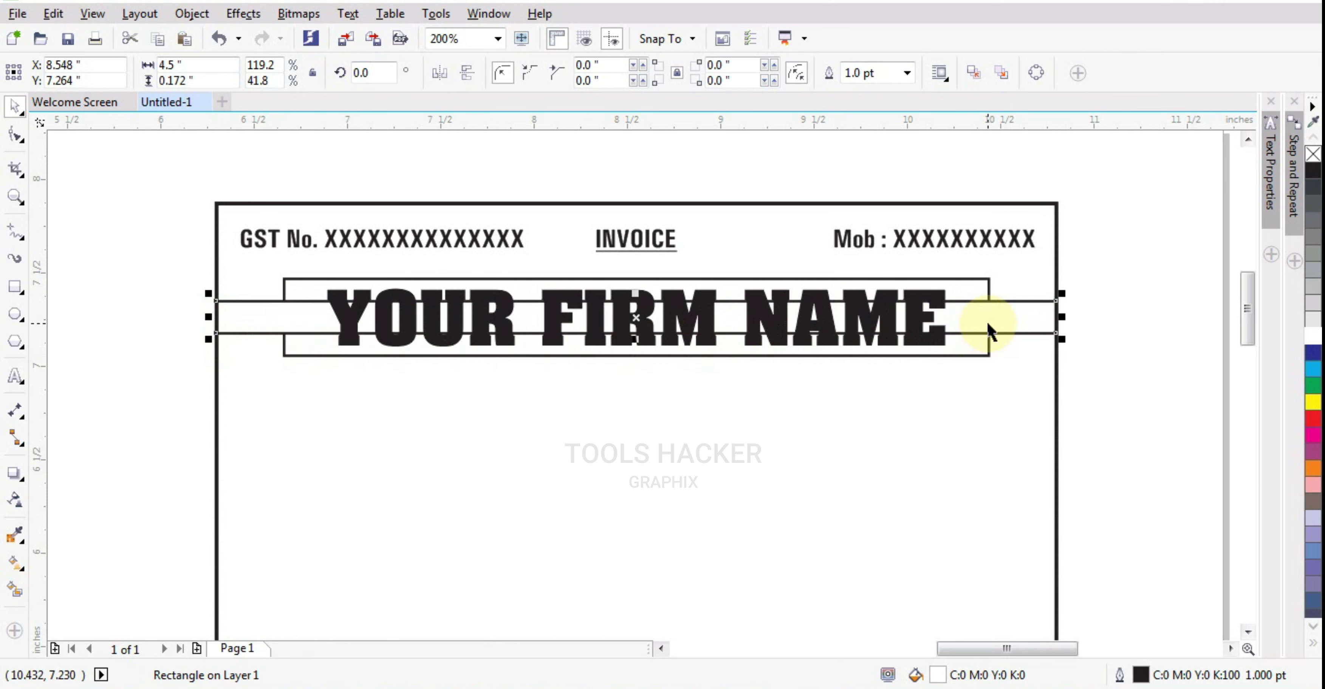
key("shift+Page_Down")
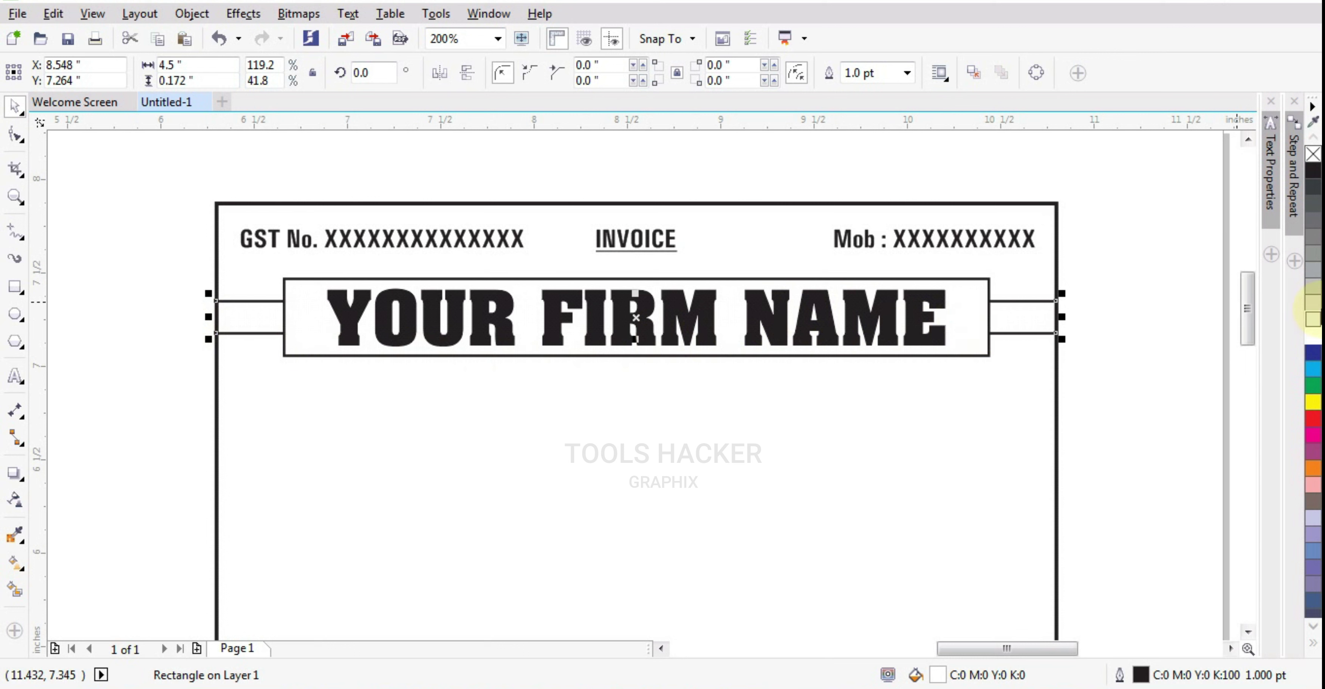
left_click(1314, 171)
left_click(1129, 323)
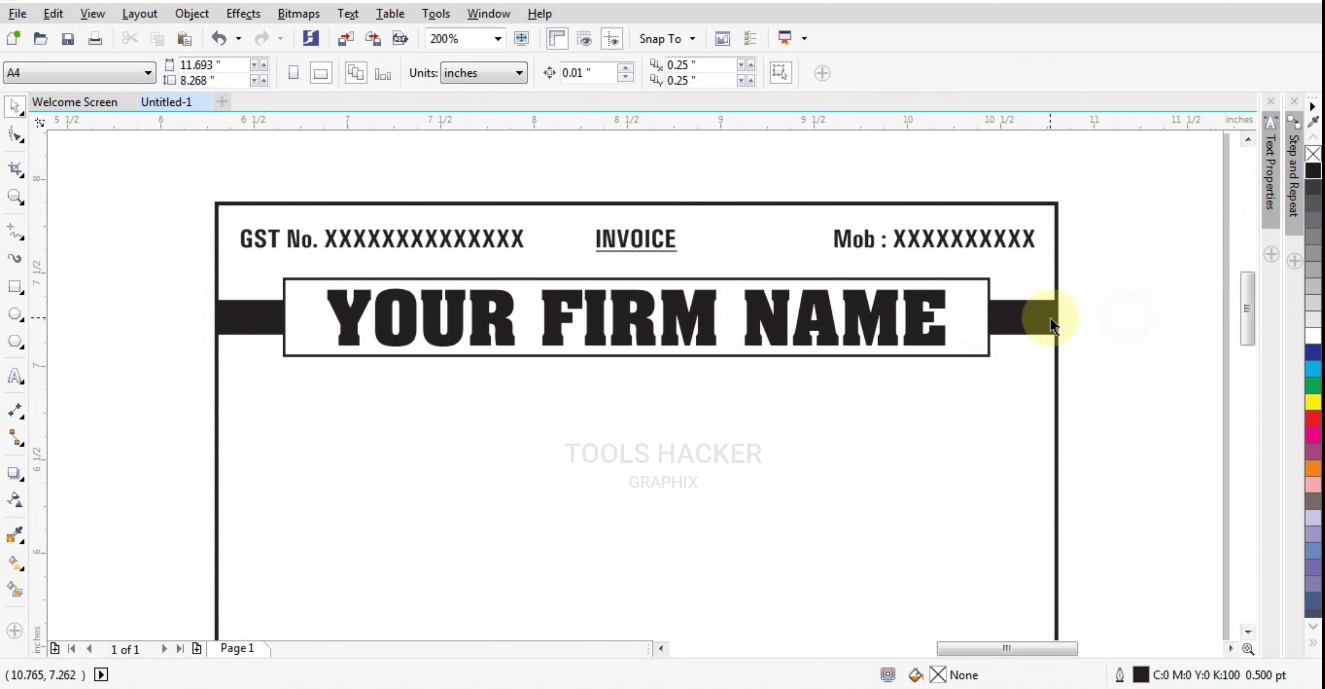
left_click(929, 316)
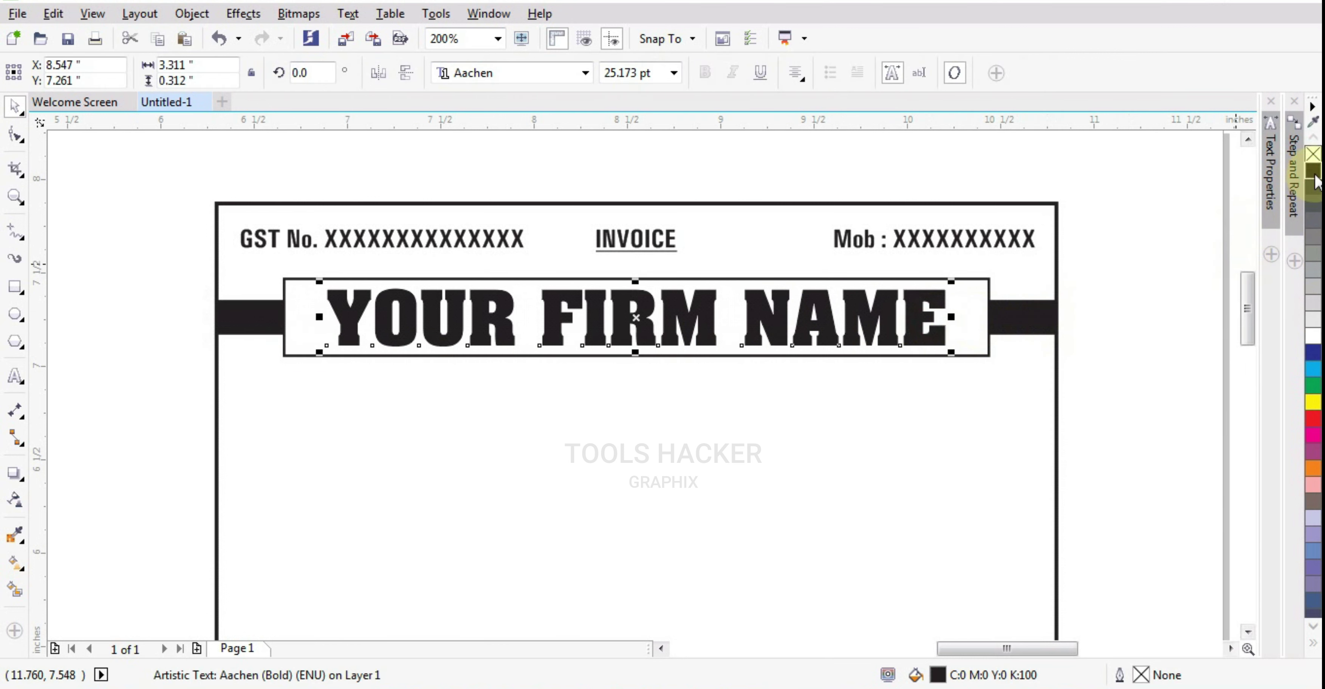
left_click(1138, 304)
Place a copy of the underlined INVOICE heading centred just below the firm name box
scroll(491, 293, "down", 1)
scroll(551, 321, "up", 1)
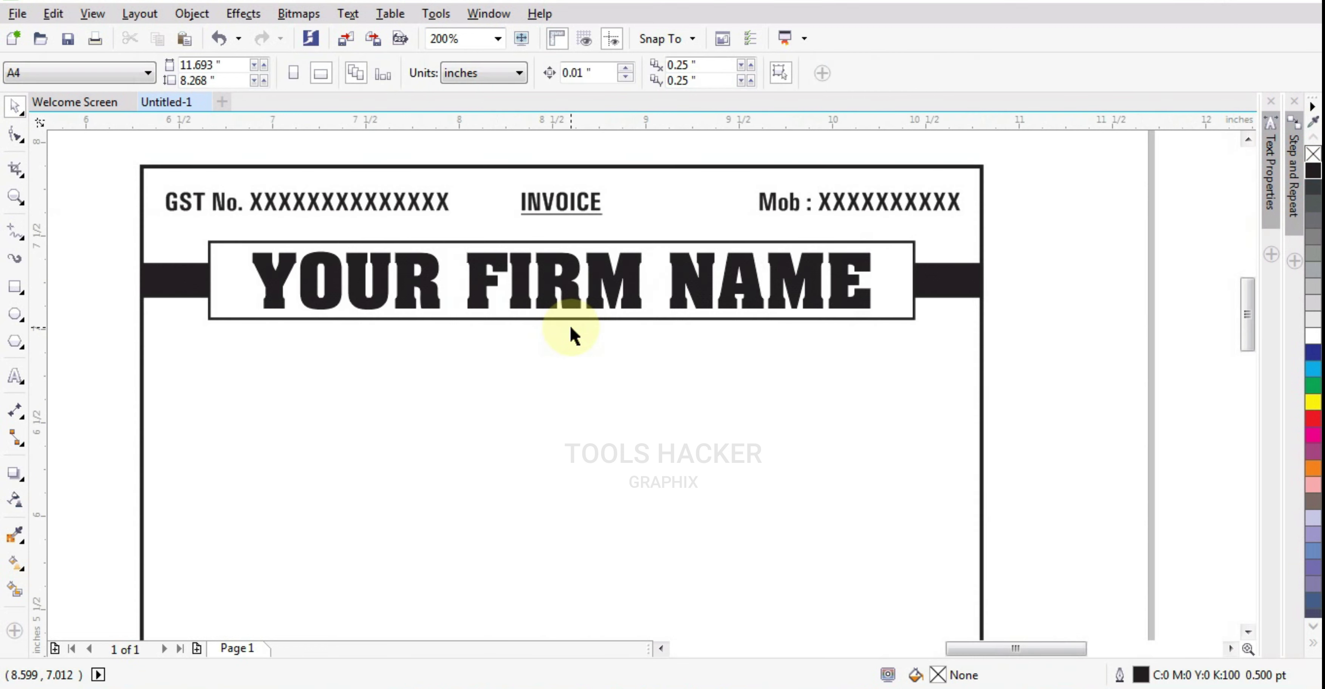
left_click(558, 200)
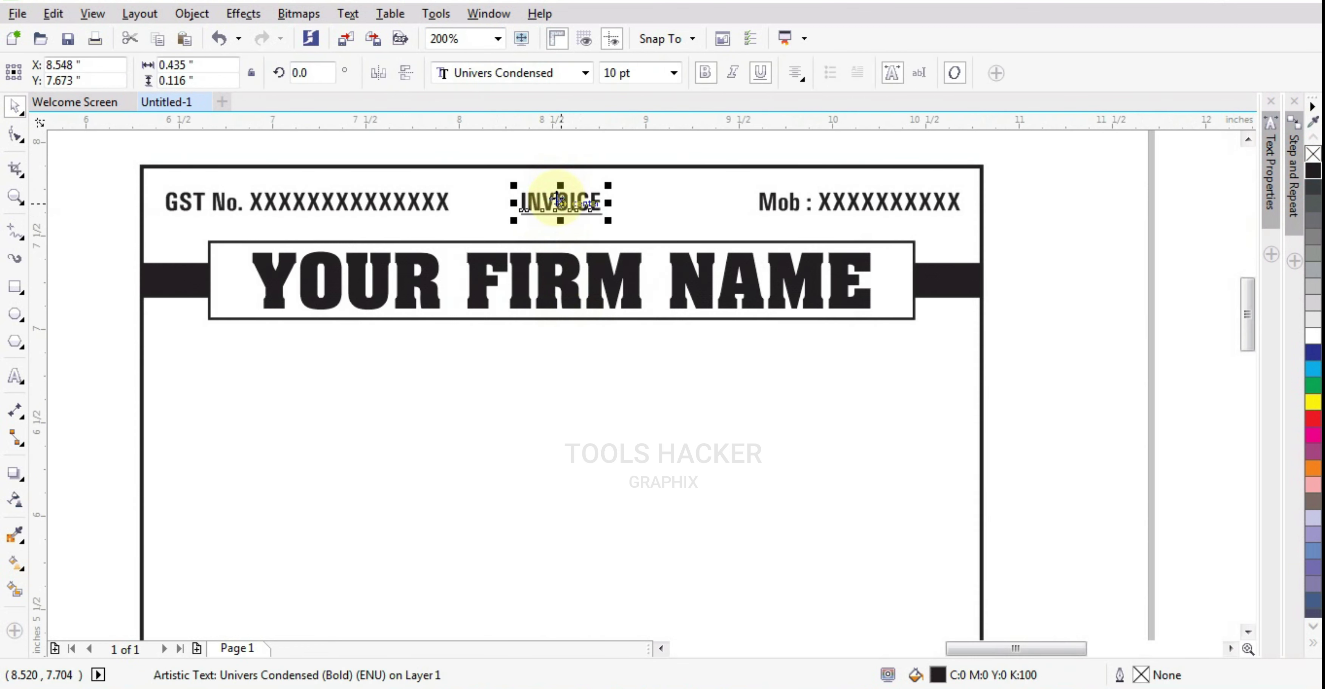
left_click_drag(559, 200, 561, 339)
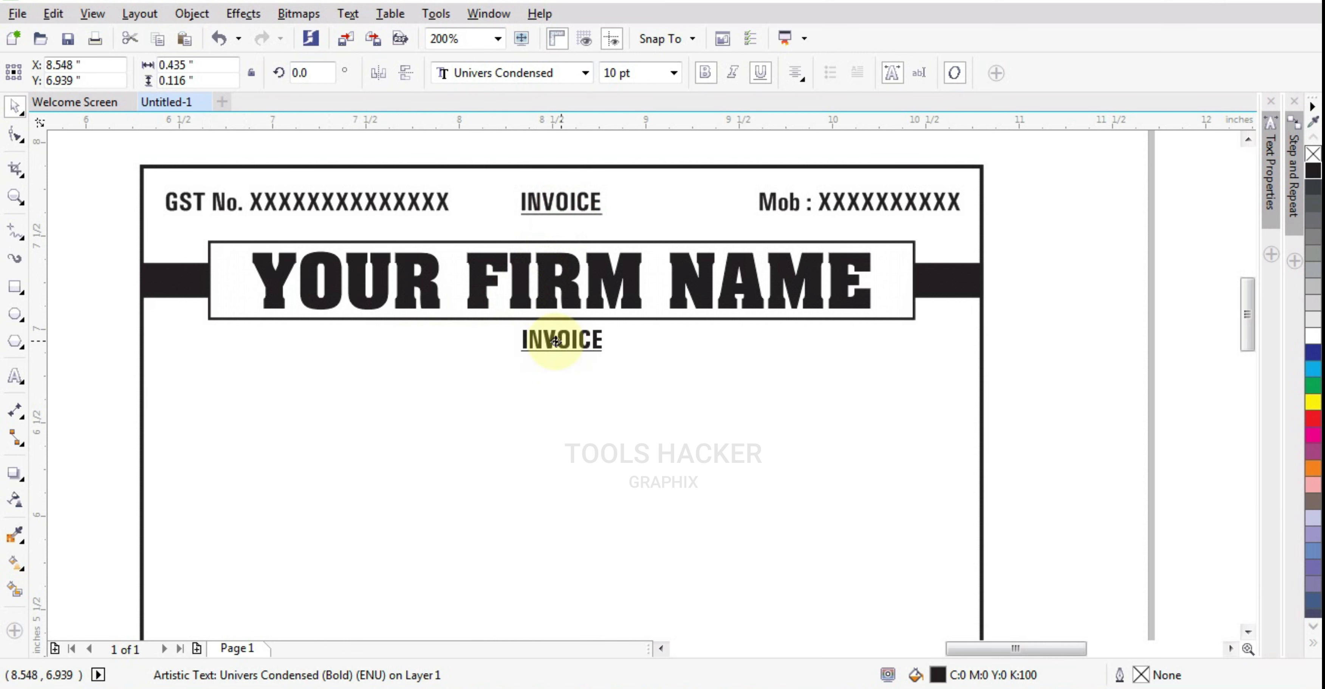
Replace the INVOICE copy's text with "DEALS IN :" followed by a long row of X placeholders
left_click(15, 376)
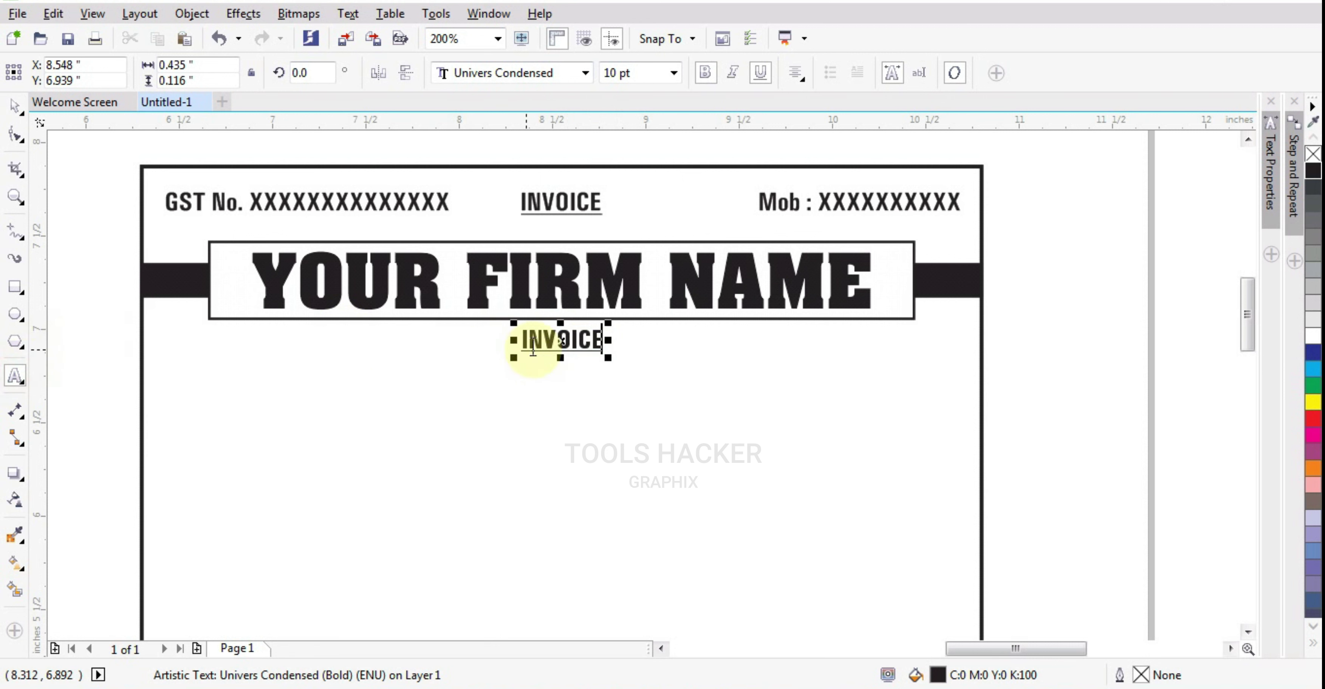
left_click(553, 345)
key("ctrl+a")
type("DEALS IN :")
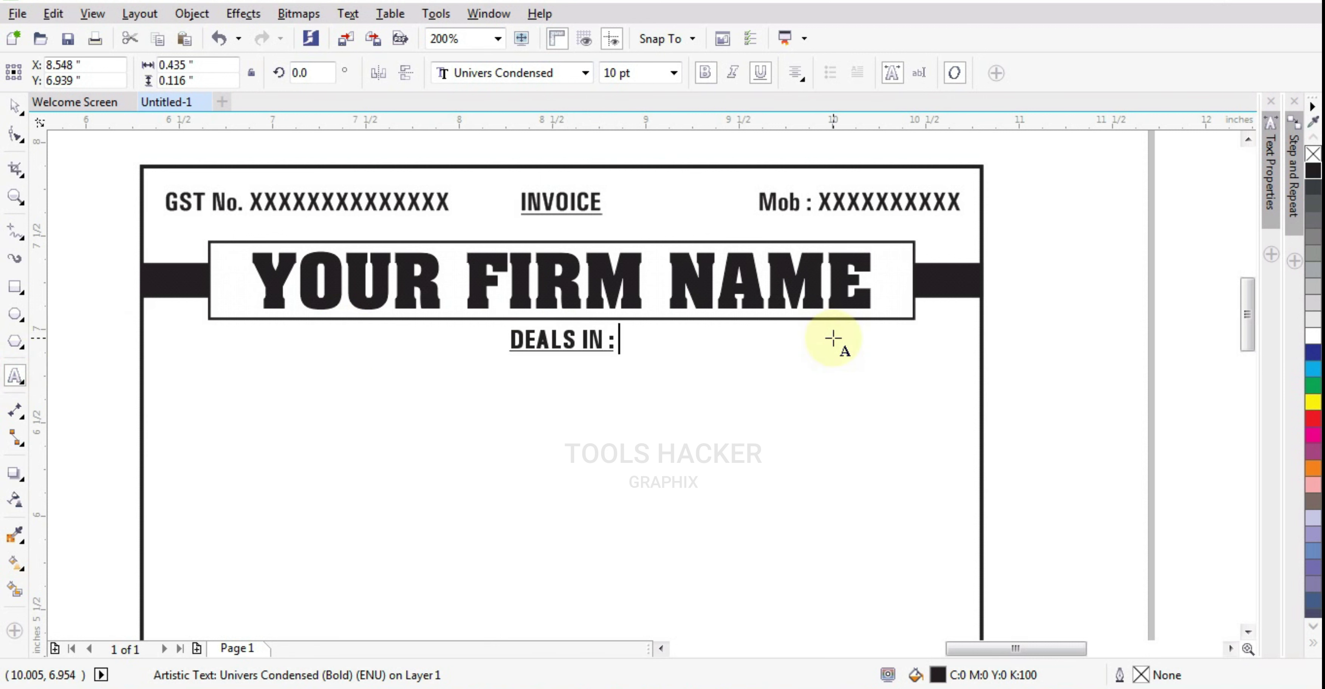
type(" X")
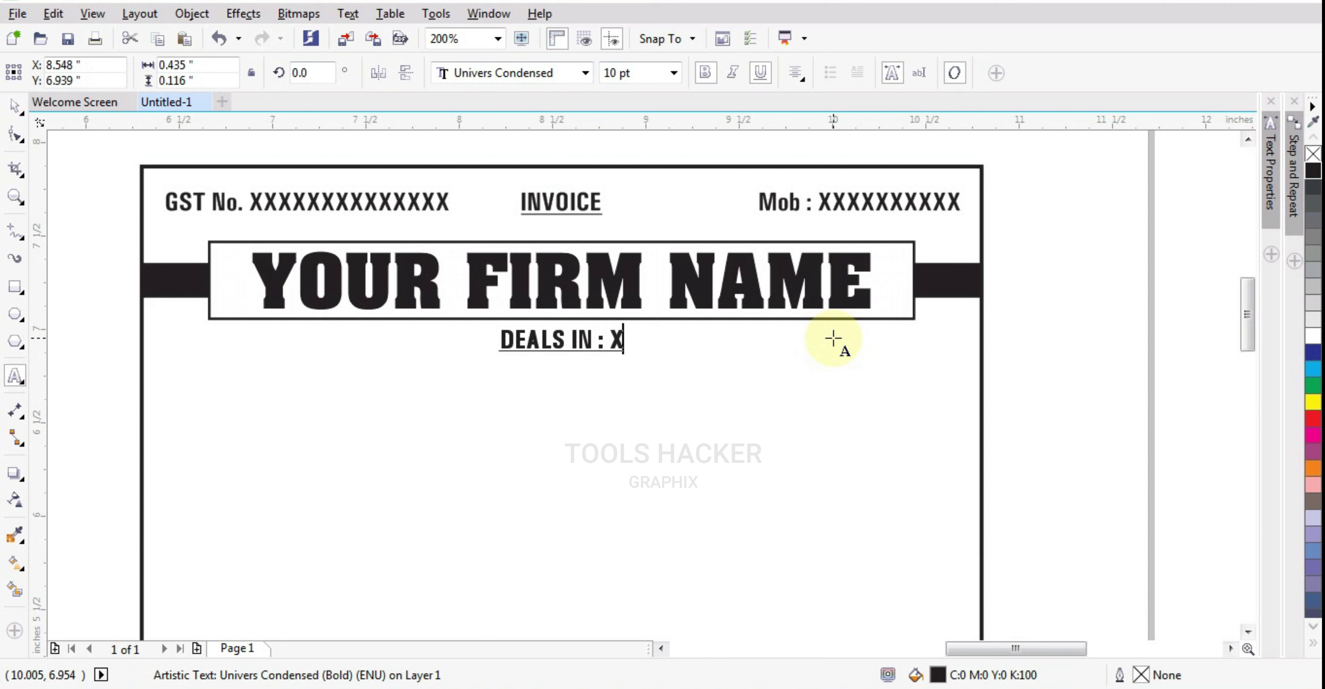
type("XXXXXXXXXXXXXXXXXXXXXXXXXXXXXXXXXXXXXX")
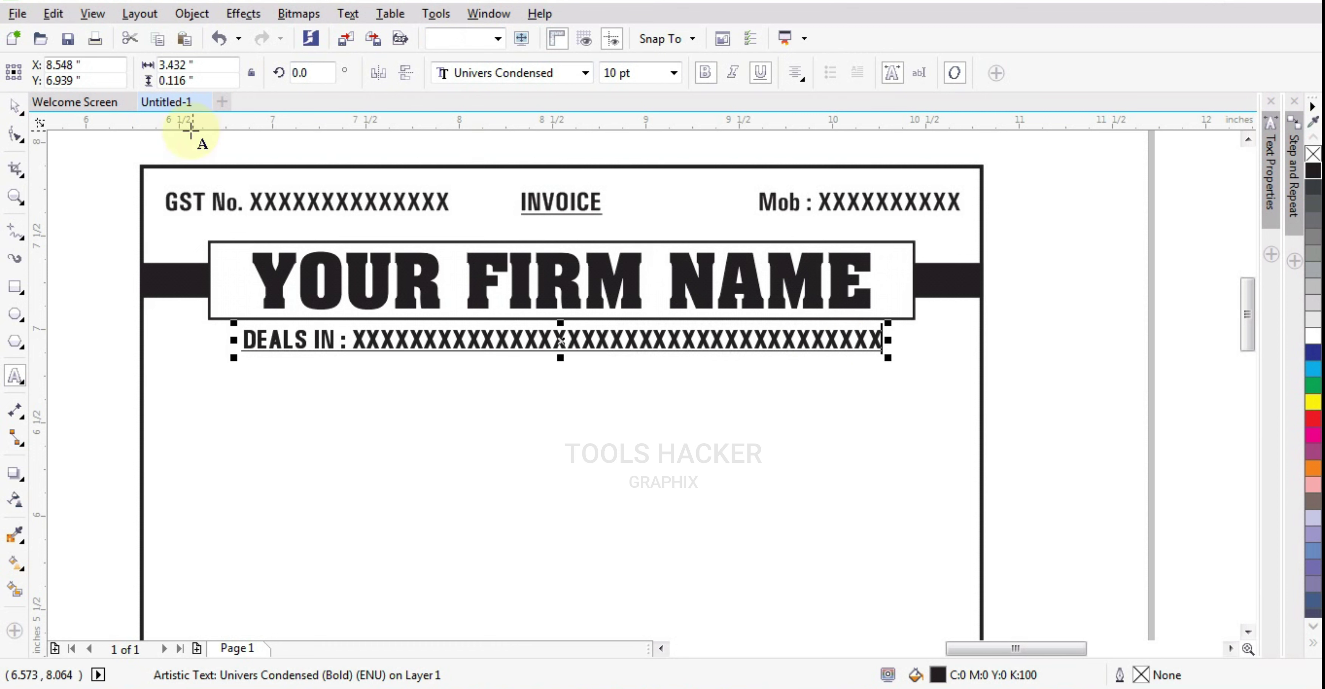
left_click(14, 107)
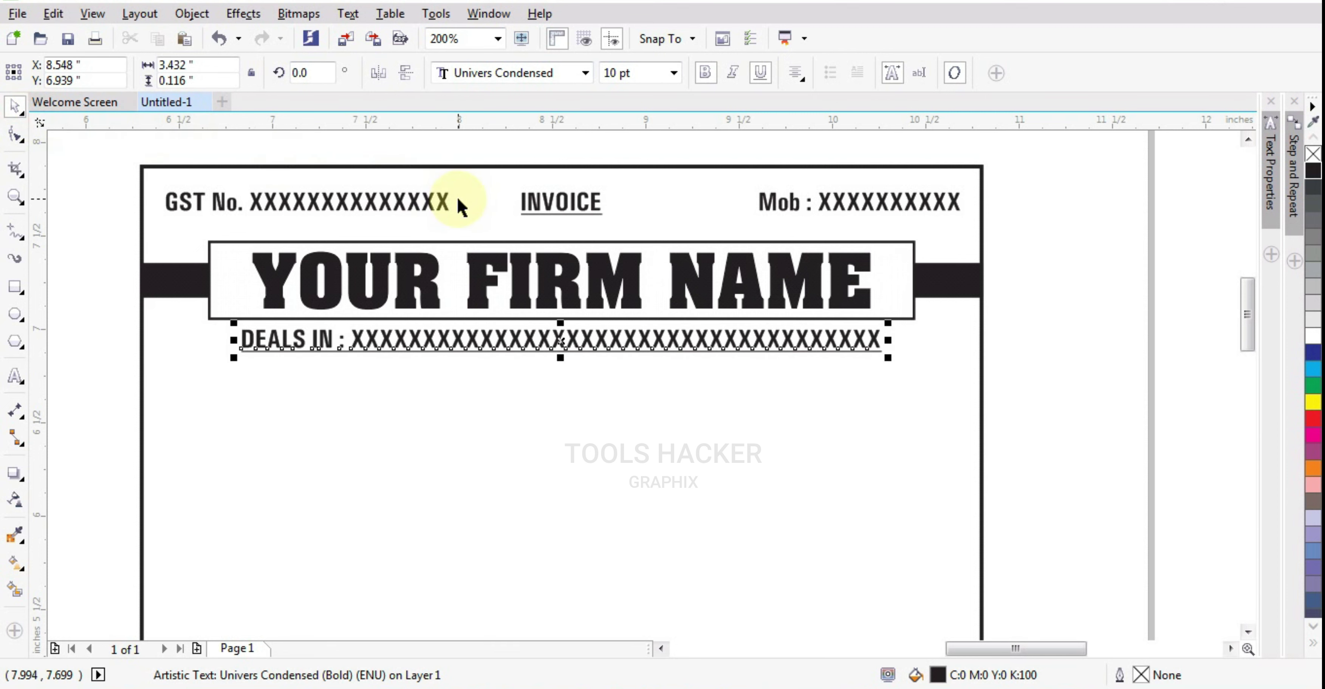
Duplicate the DEALS IN line about 0.22 inch lower and remove the underline from both lines
key("ctrl+c")
key("ctrl+v")
key("Down")
key("Down")
key("Down")
key("Down")
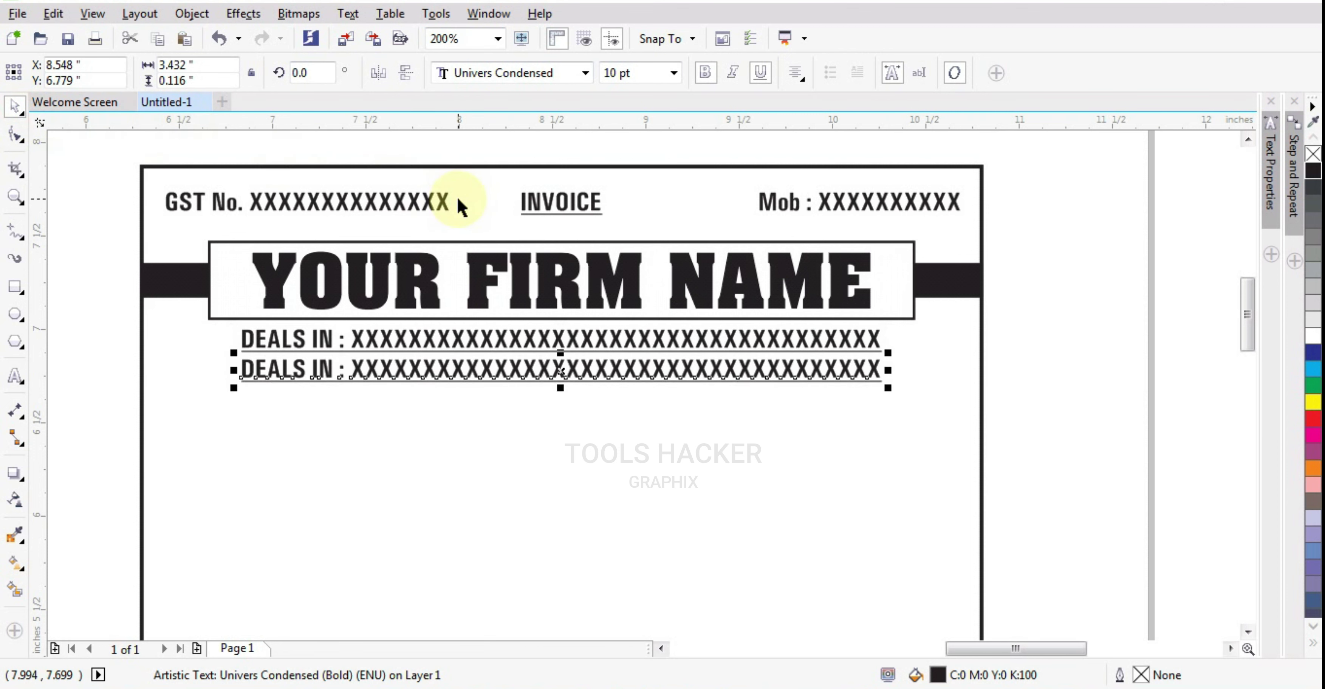
key("Down")
key("Down")
key("Down")
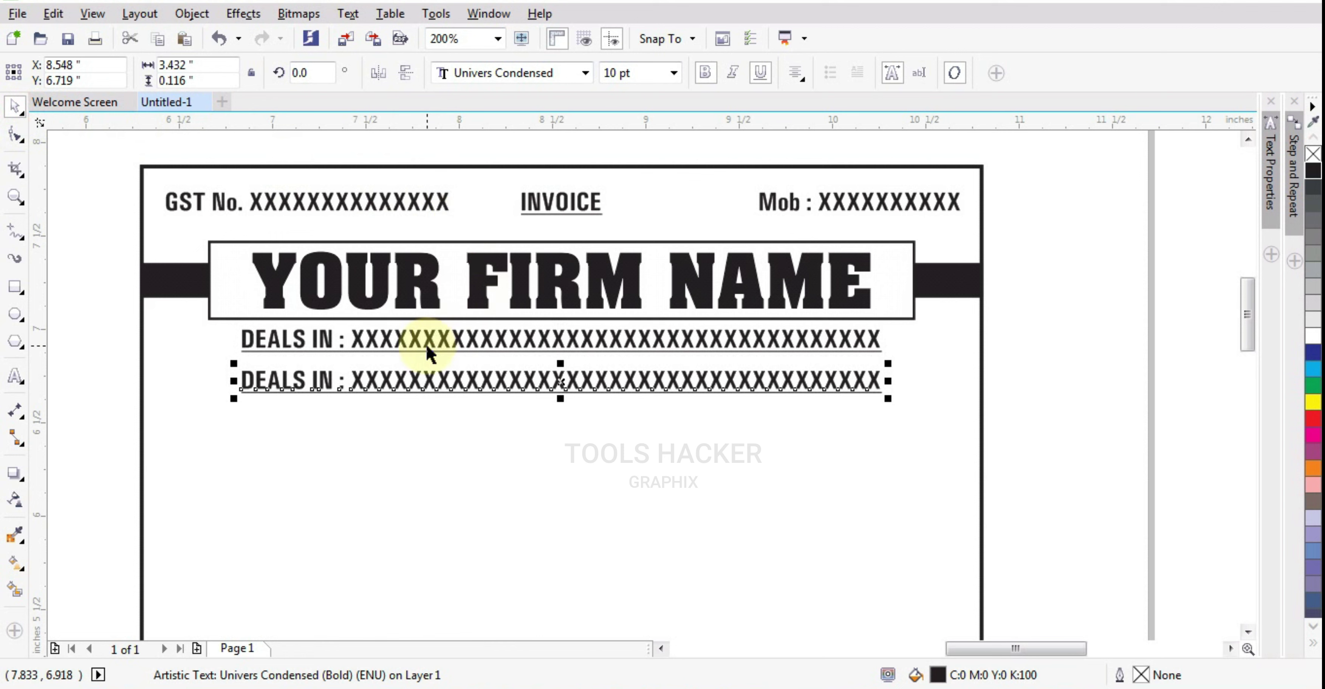
left_click(433, 351, "shift")
left_click(760, 72)
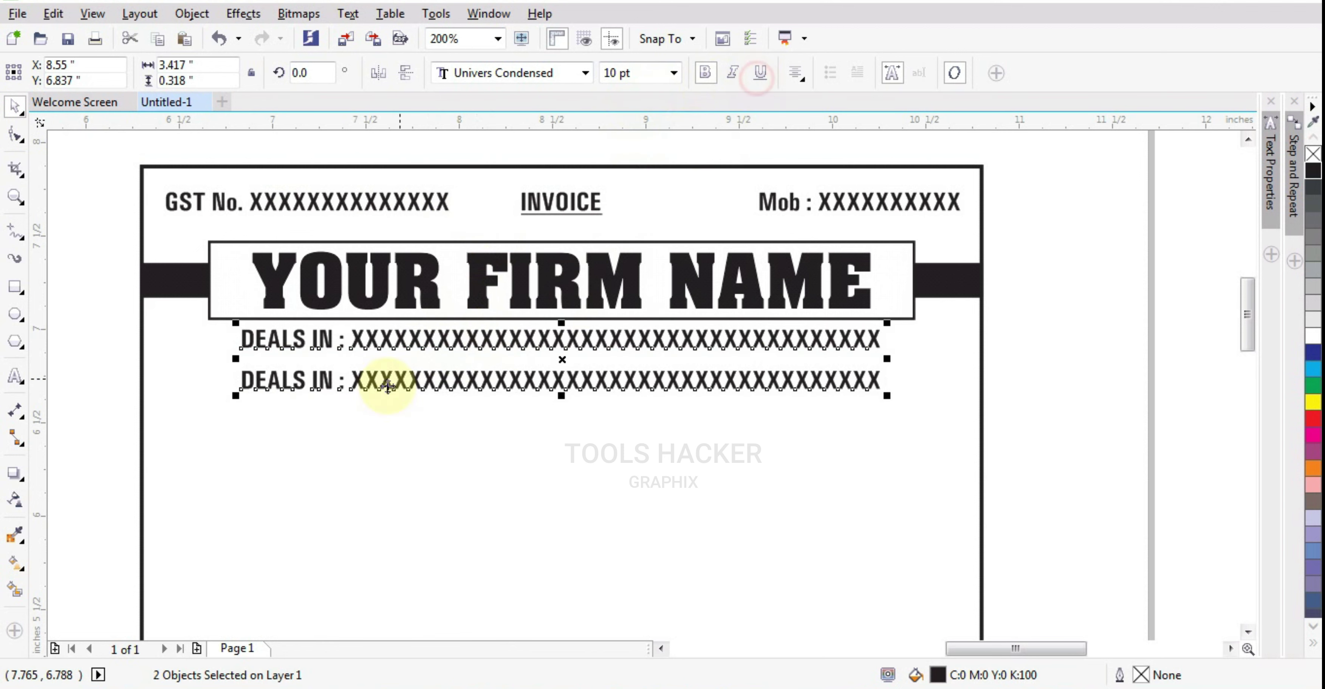
Set the font of the lower DEALS IN line to Arial Black
left_click(14, 376)
left_click(414, 384)
key("ctrl+a")
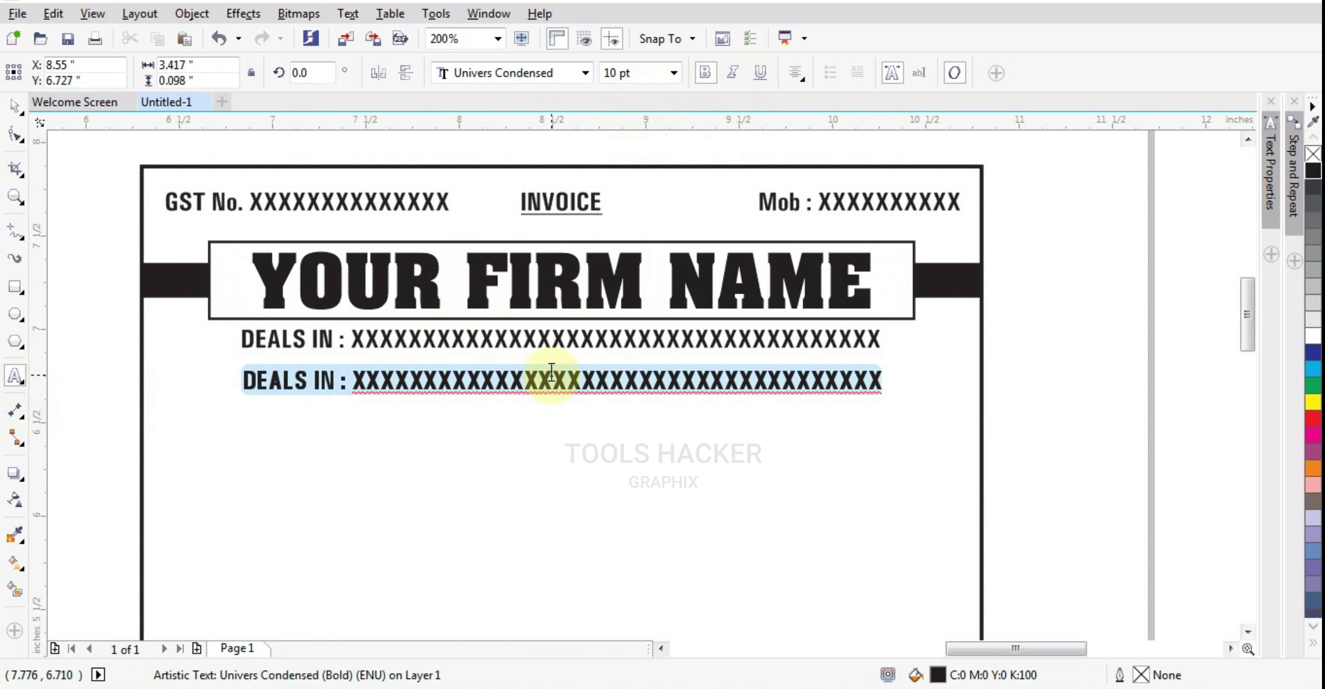
left_click(535, 73)
mouse_move(524, 144)
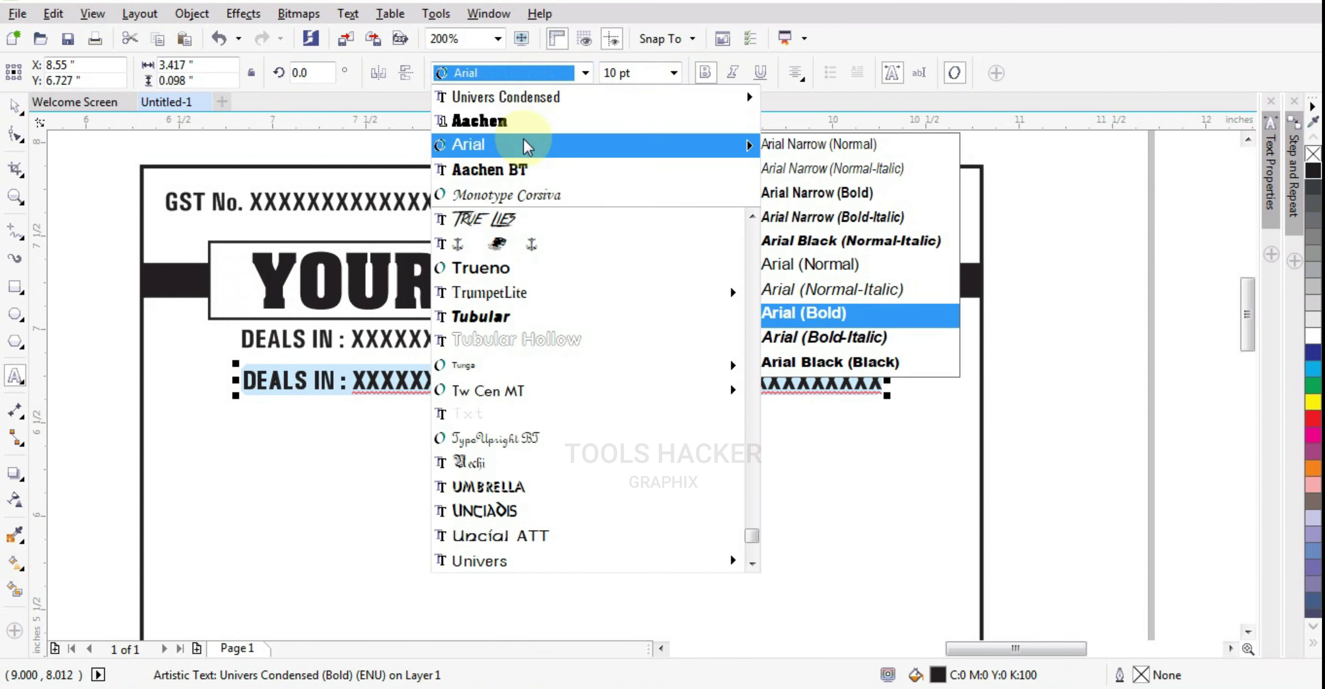
type("Arial")
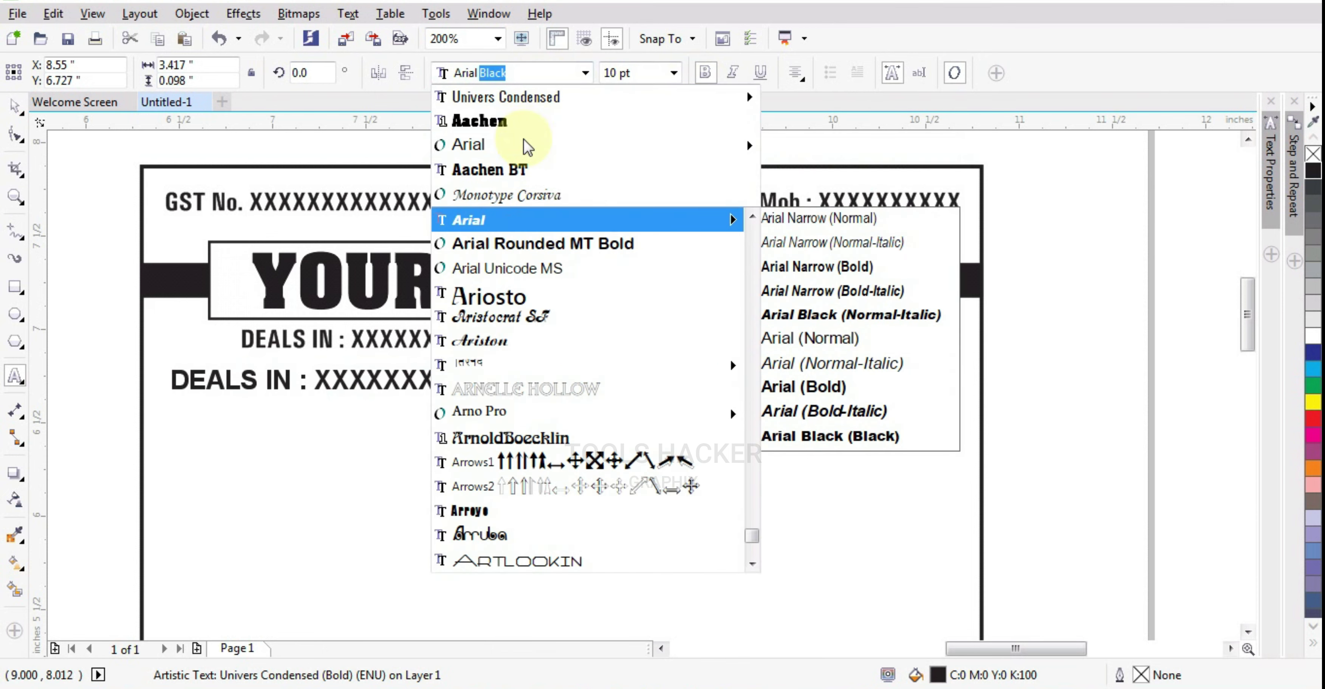
key("Right")
key("Down")
key("Down")
key("Down")
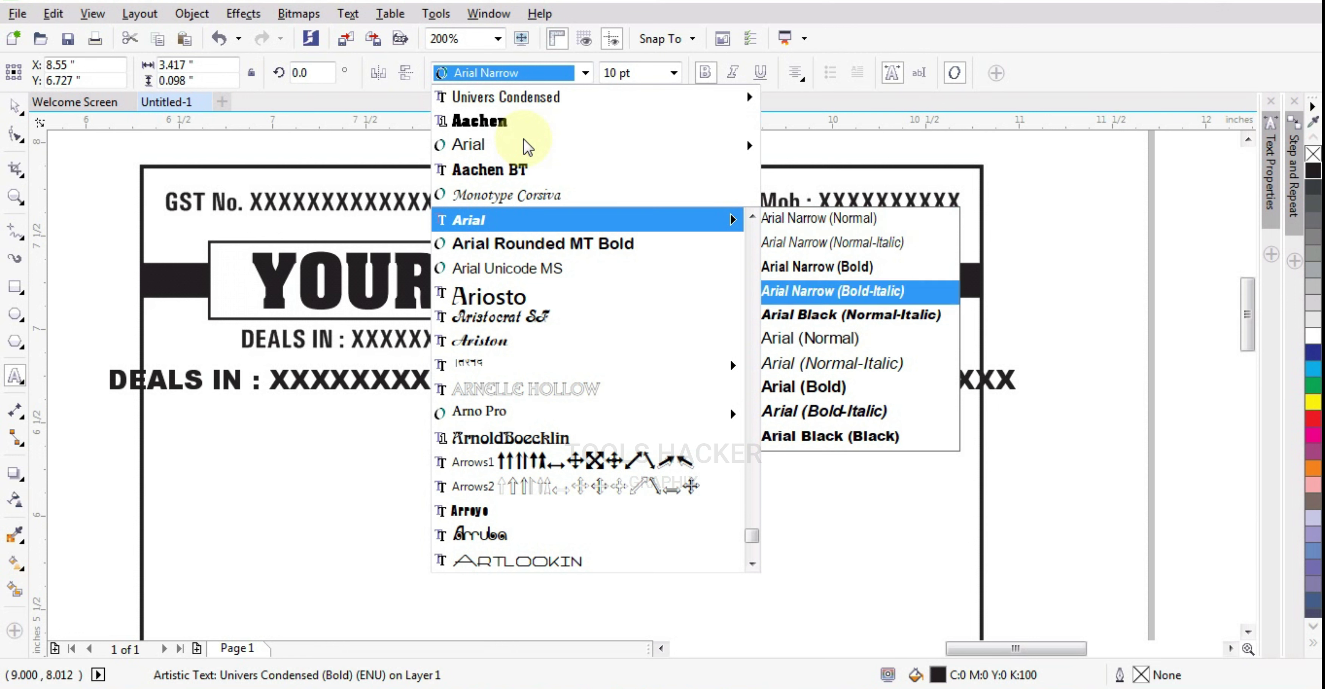
key("Down")
key("Down")
key("Down")
key("Down")
key("Down")
key("Down")
key("Return")
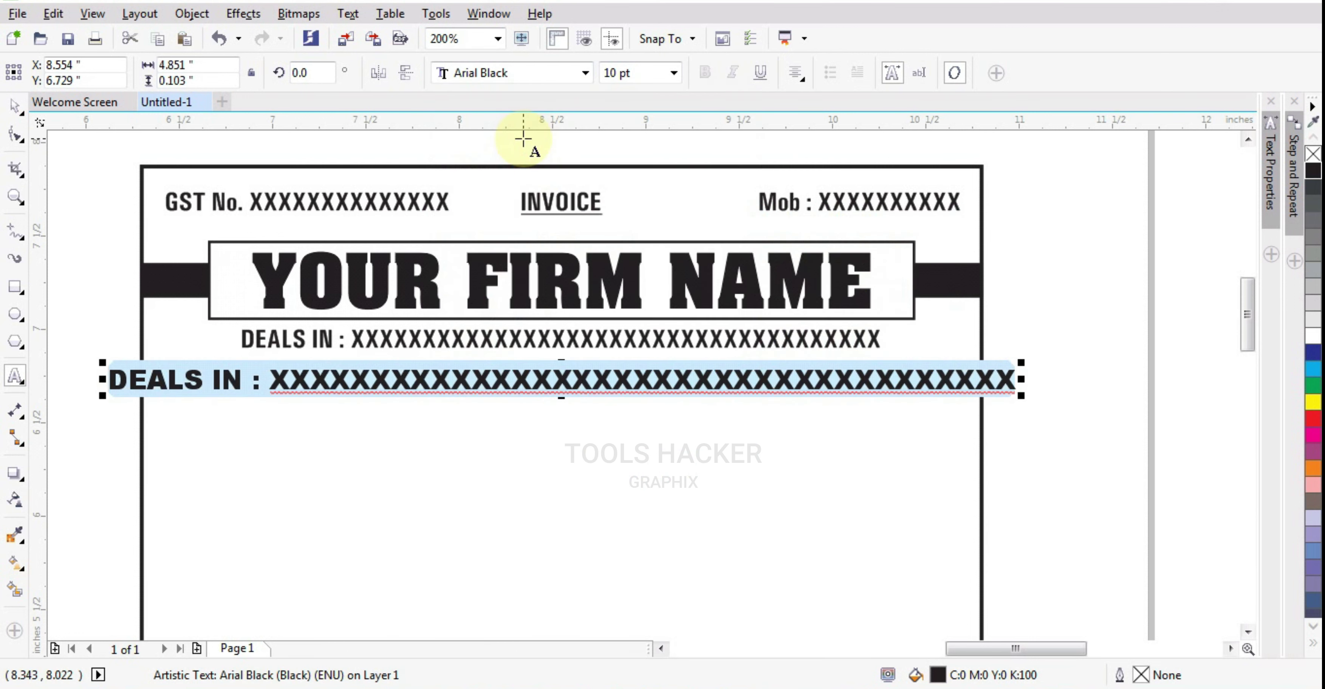
Replace the lower line's text with "YOUR FIRM ADDRESS, SHOP NO. X, BAZAR NO., CITY"
key("Delete")
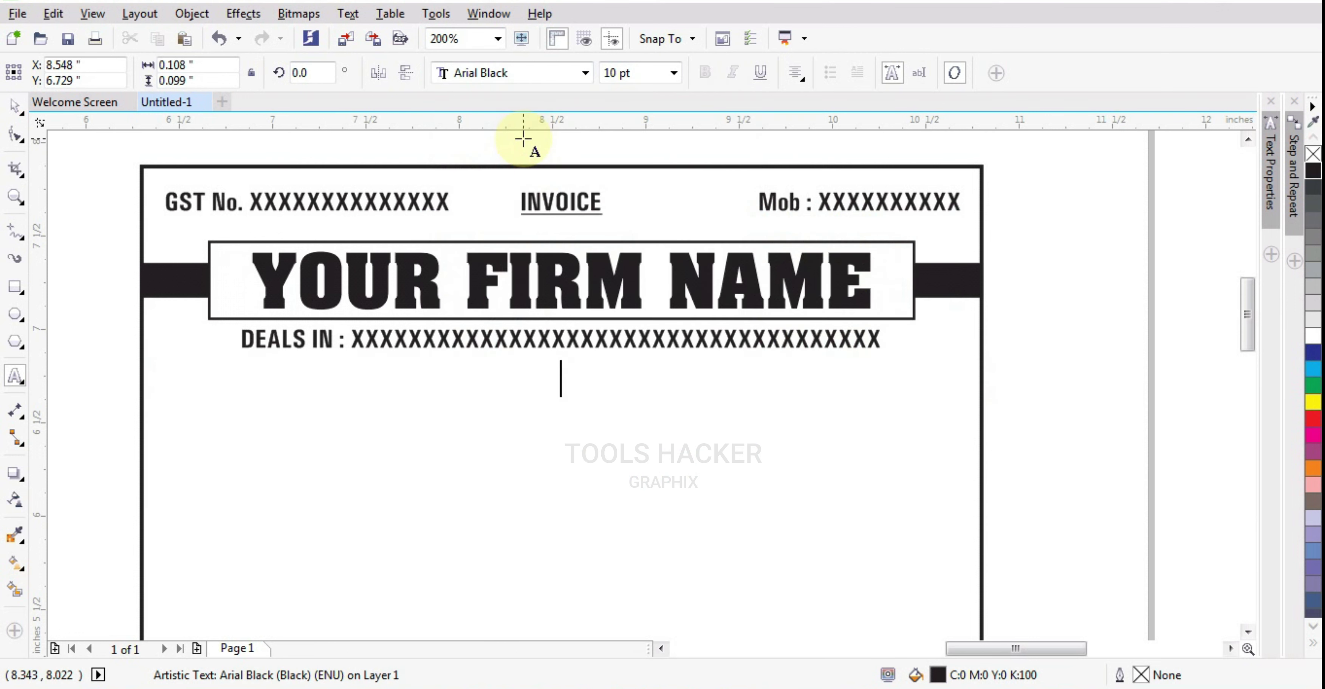
type("YOUR")
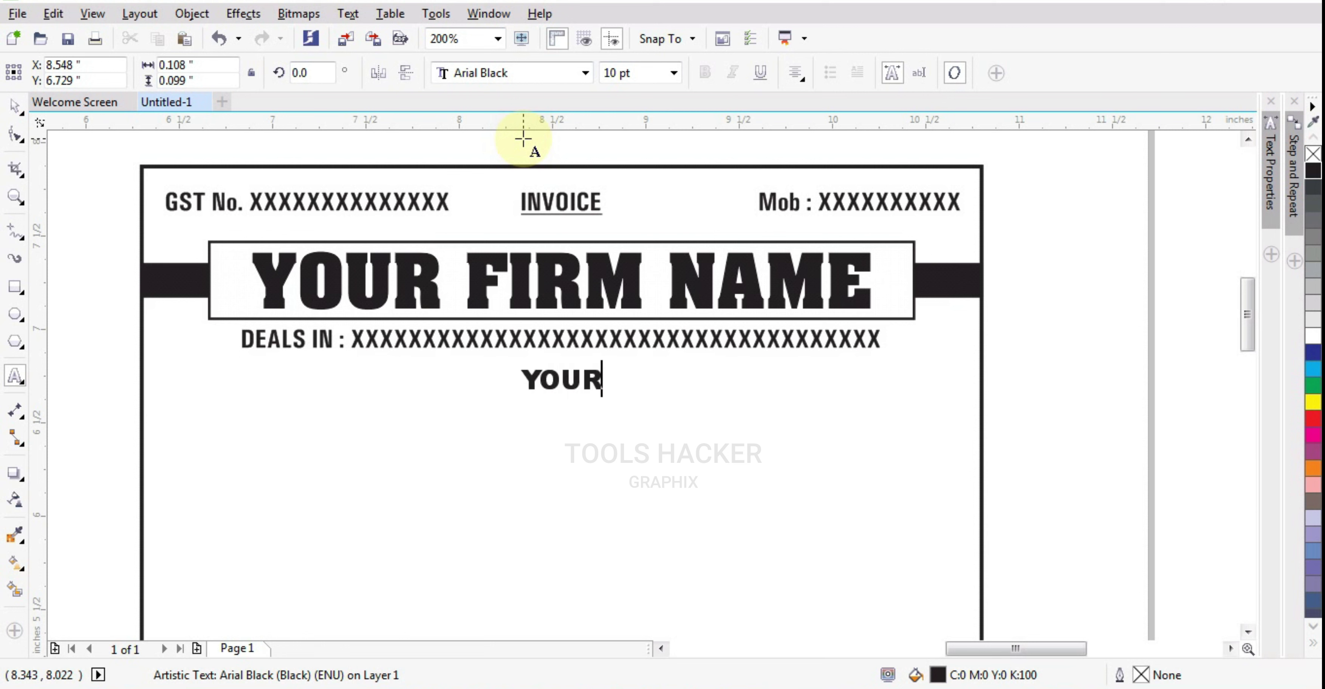
type(" FIRM ADDRESS")
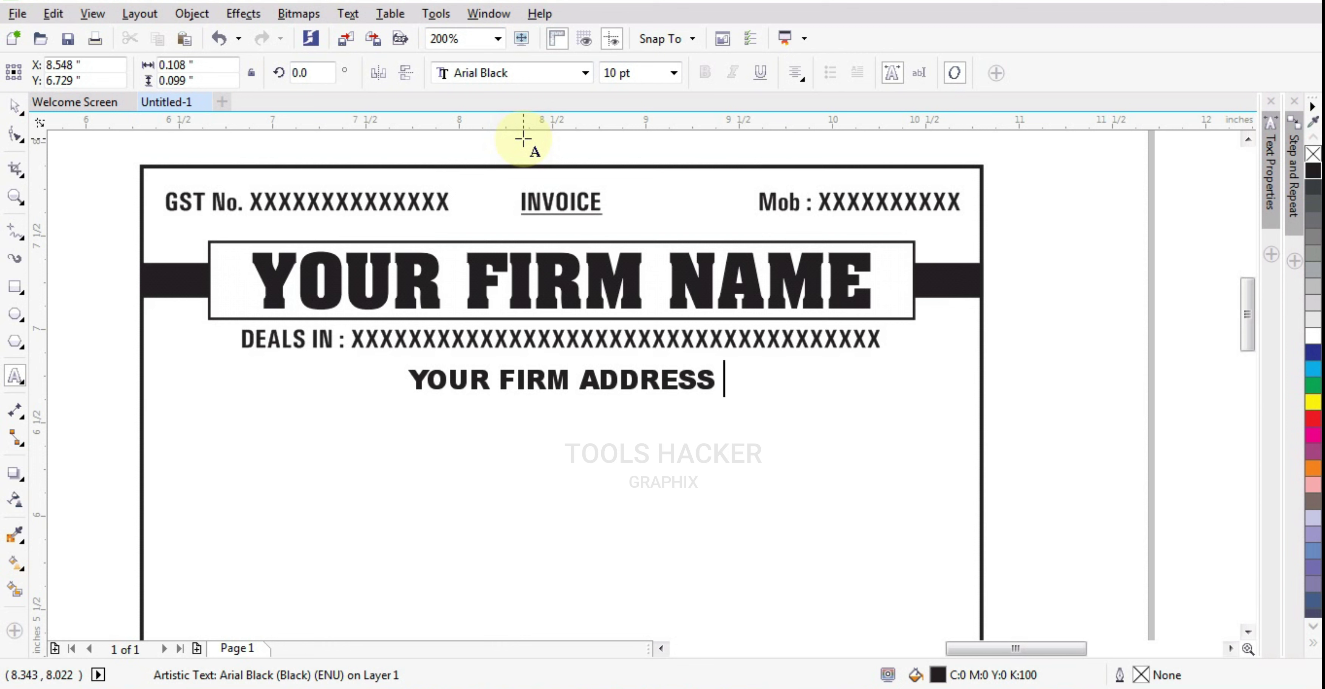
type(", SHO")
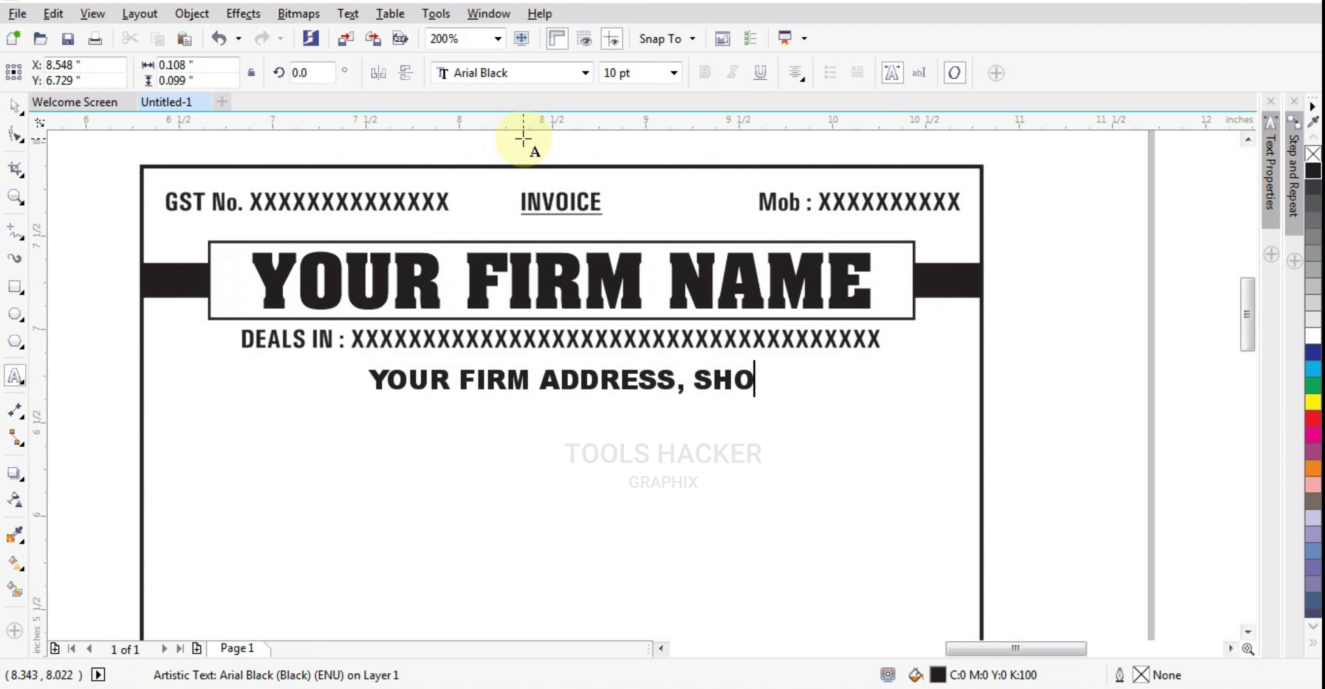
type("P NO")
key("BackSpace")
type("NO. ")
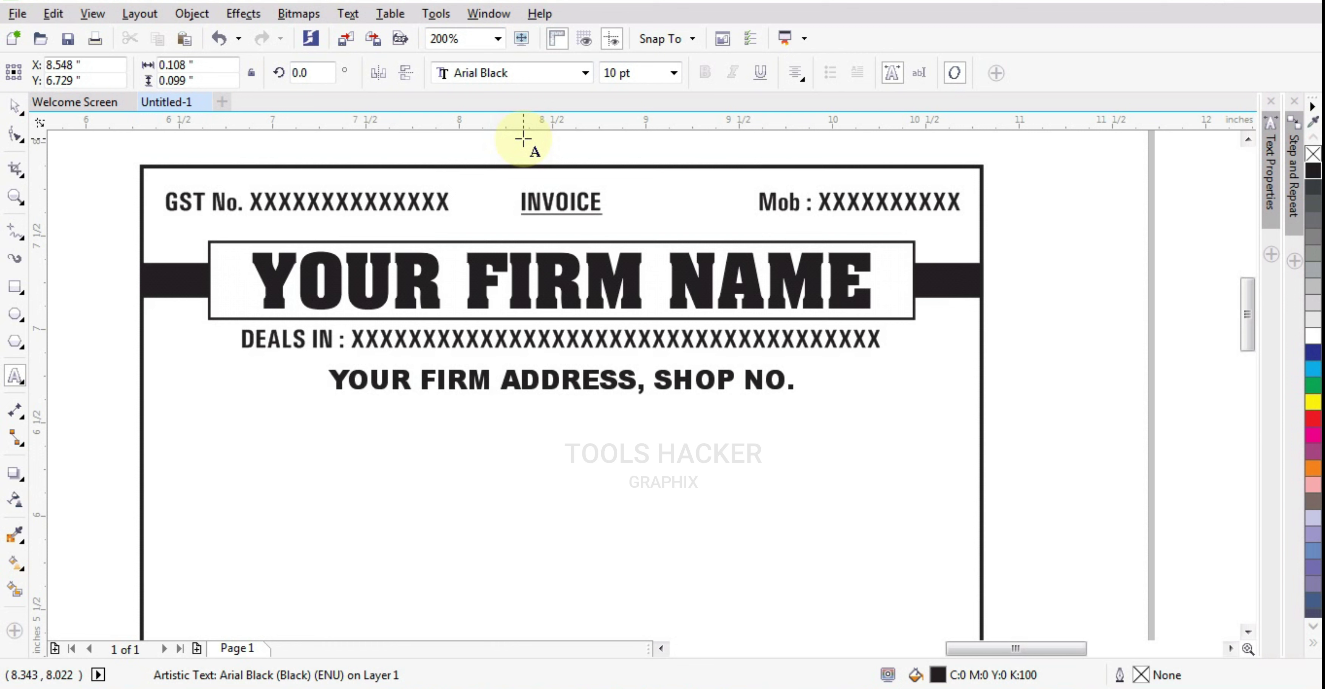
type("xx")
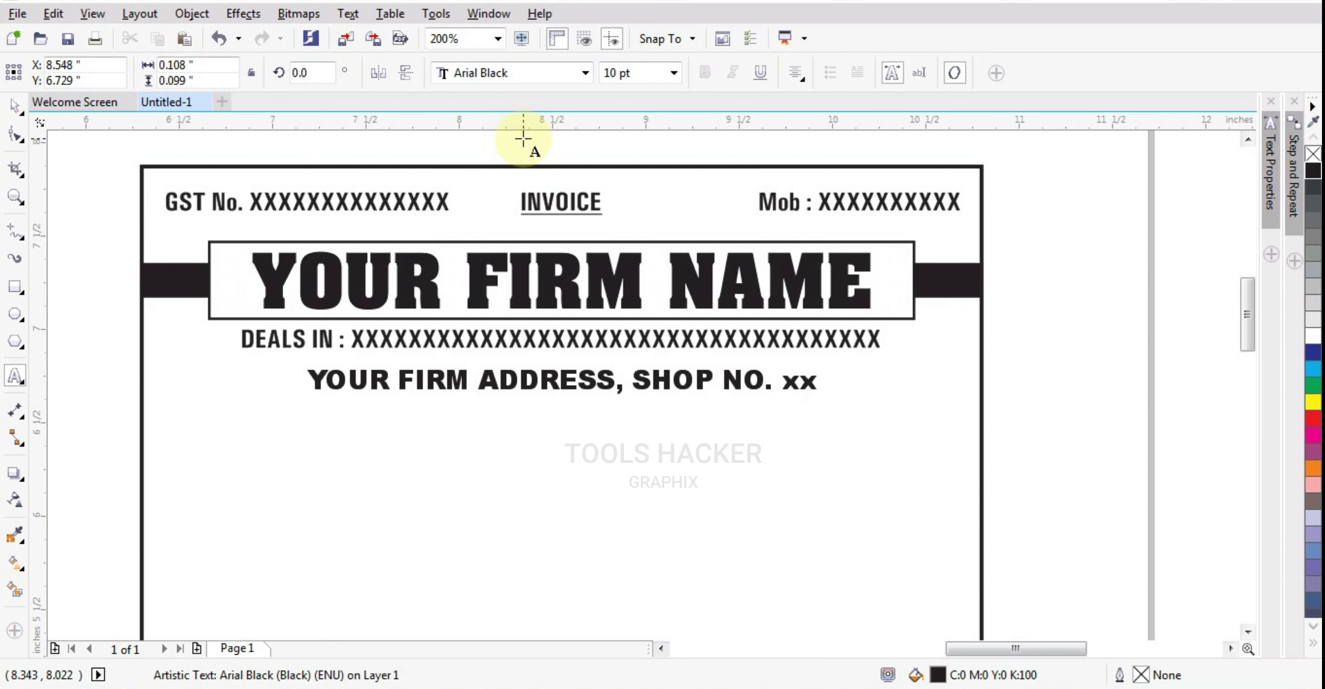
key("BackSpace")
key("BackSpace")
type("X")
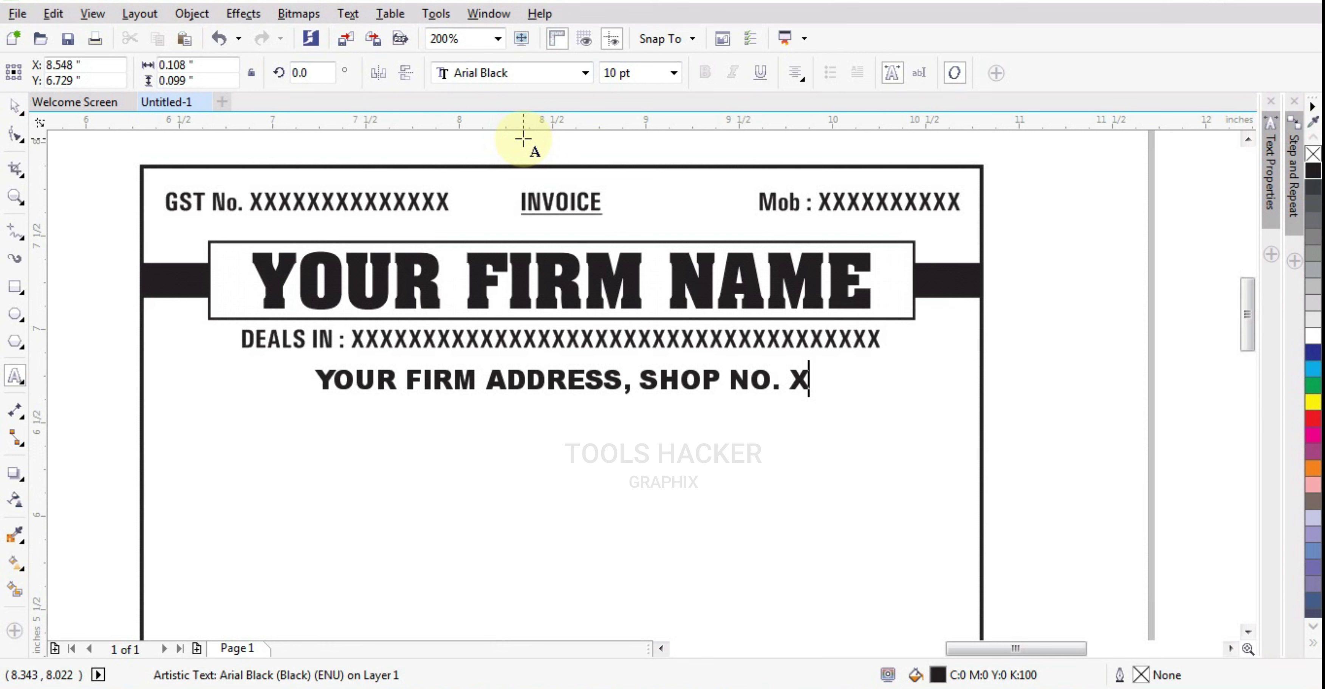
type(",")
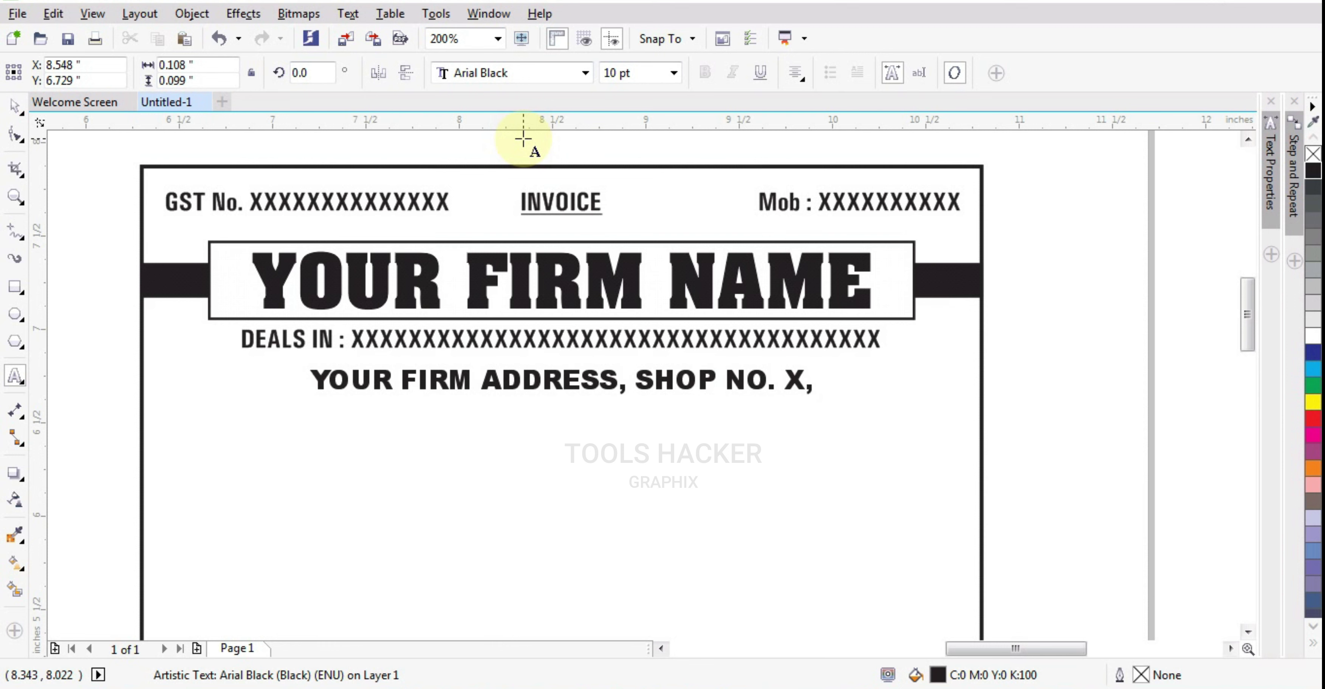
type("BAZAR NO.")
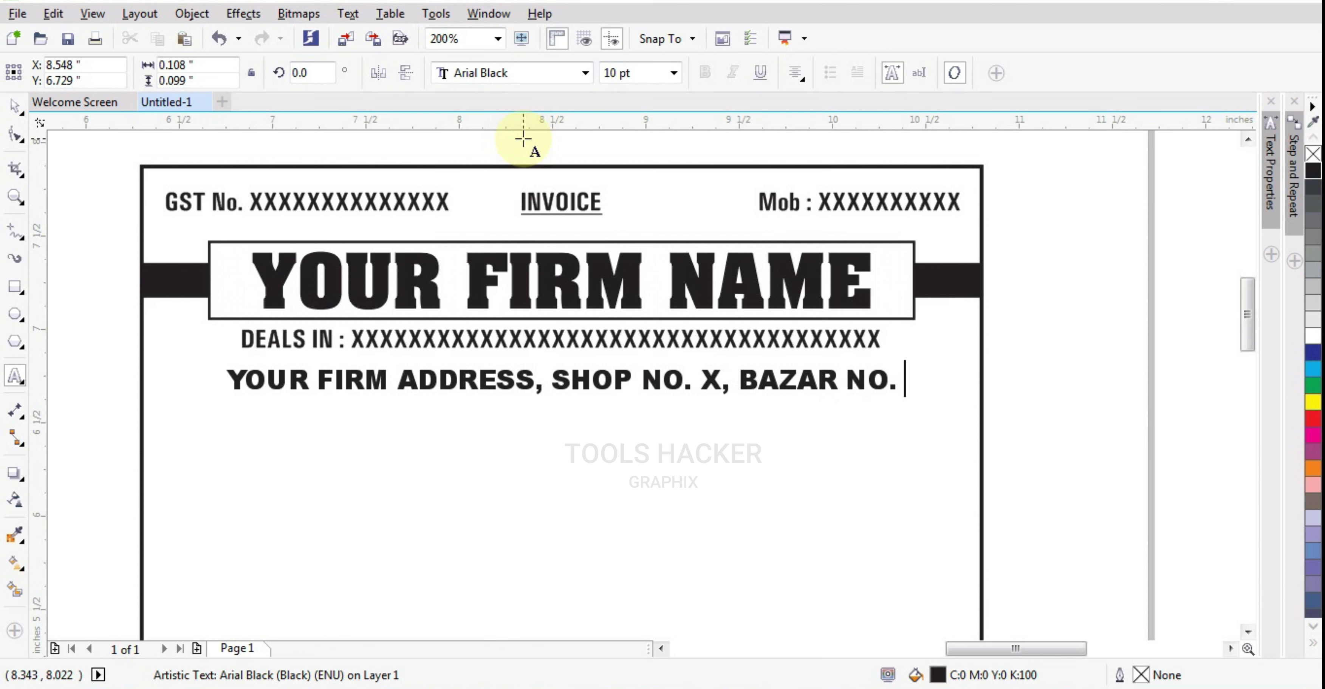
type(", CITY")
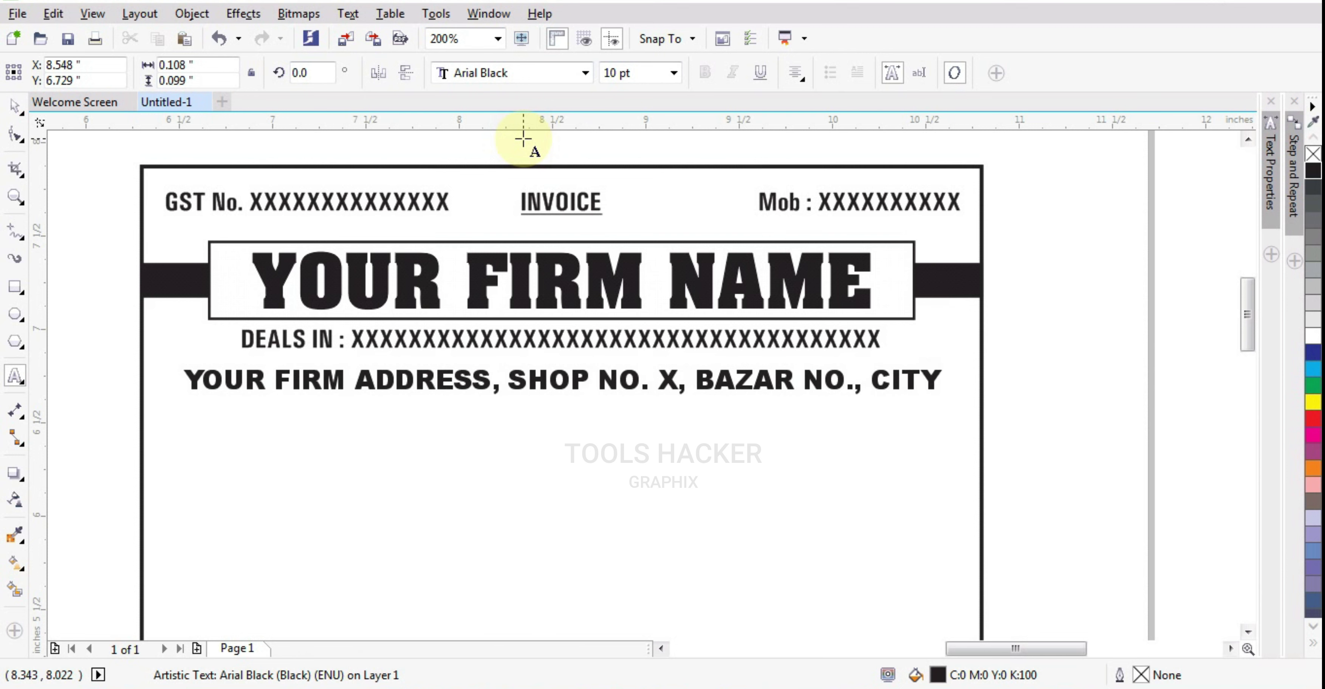
Add a 10 pt Univers Condensed line below the address with "INVOICE No.", a dotted blank, wide spacing and "Date"
left_click(162, 444)
type("INVOICE No.  . . . . . . . . . . .                       ")
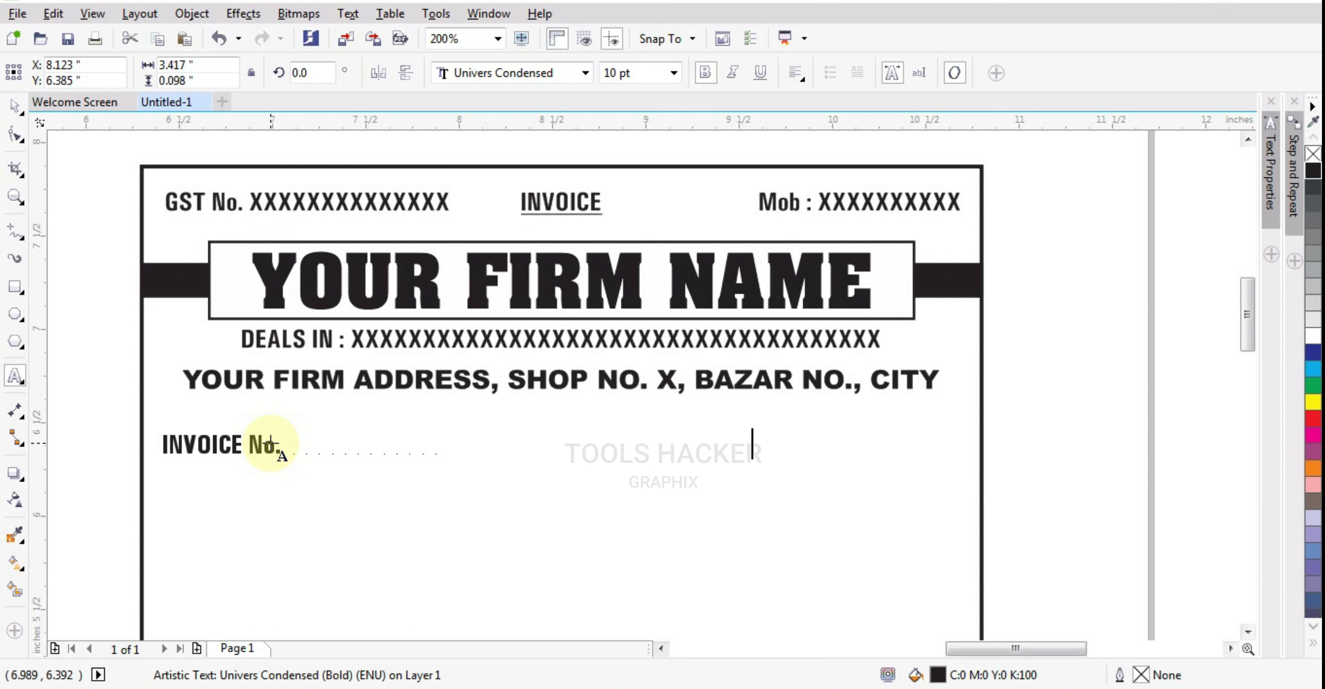
type("                            Dated")
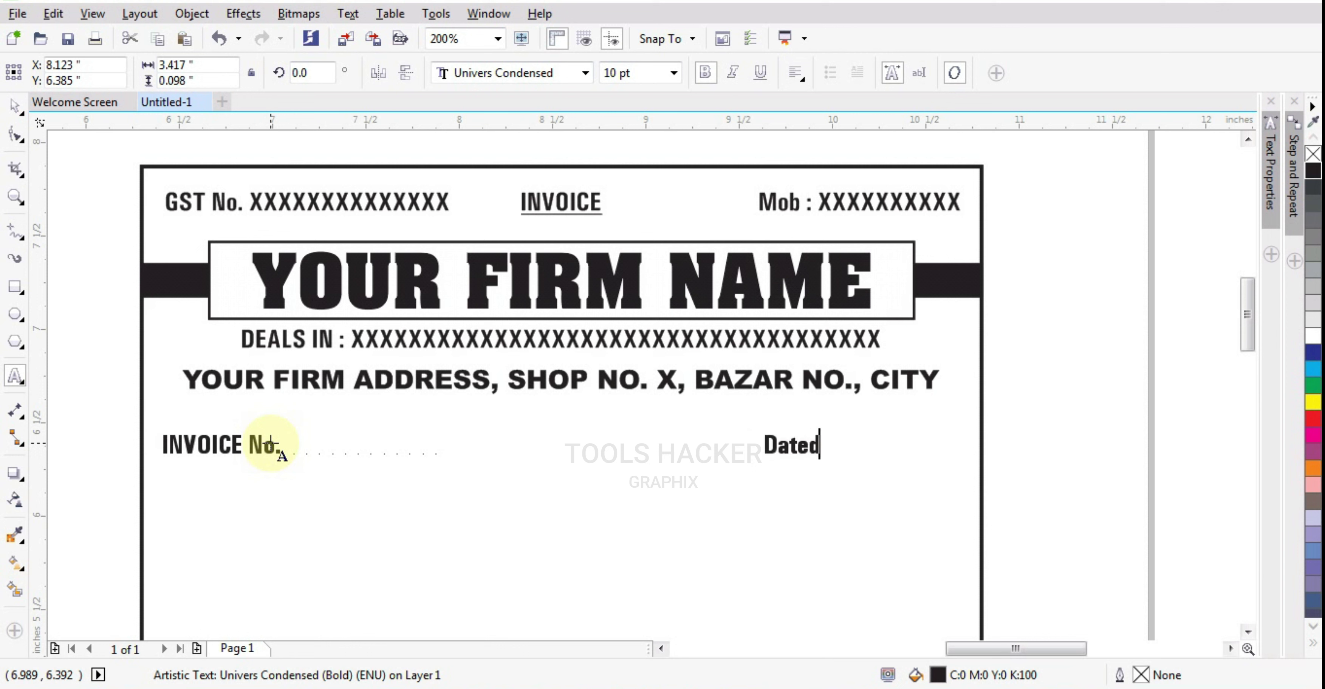
key("BackSpace")
Add a second line reading "Name" followed by a dotted blank running across the page width
key("Return")
type("Name-")
key("BackSpace")
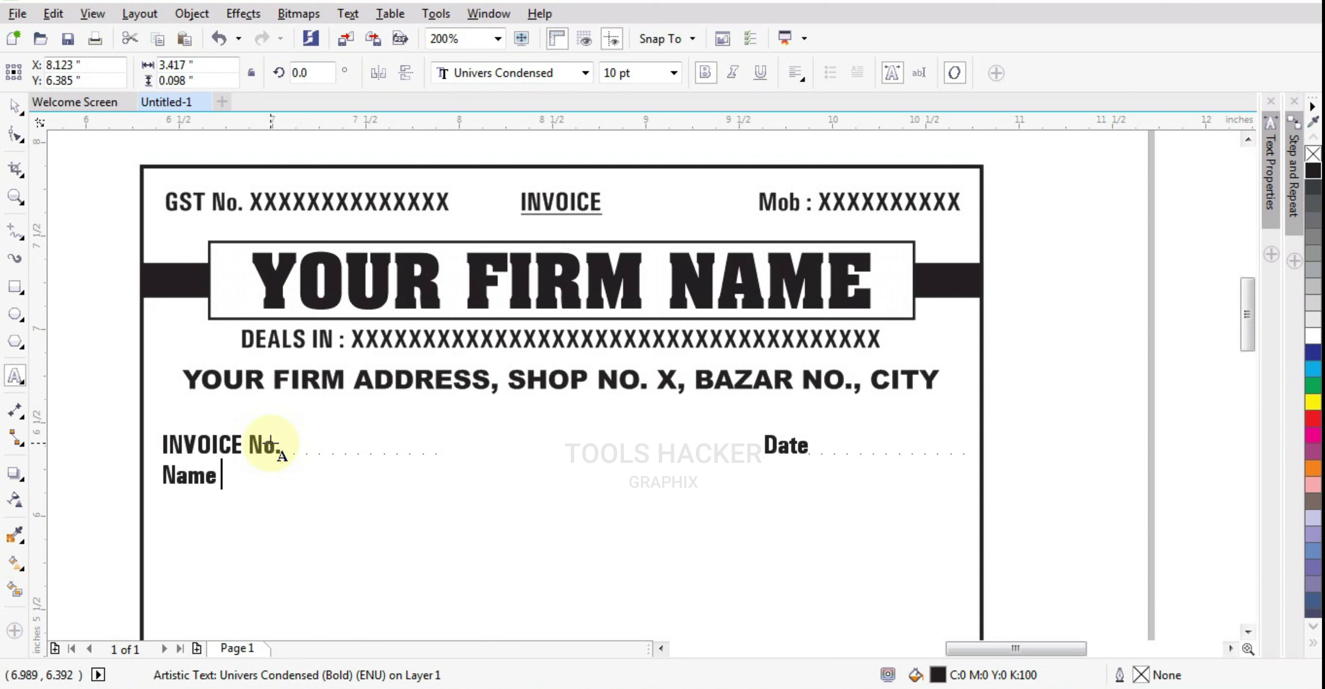
type(". . . . . . . . . . . . . . . . . . . . . . . . . . . . . . . . . . . . . . . . . . . . . . . . . . . . . . . .")
key("Escape")
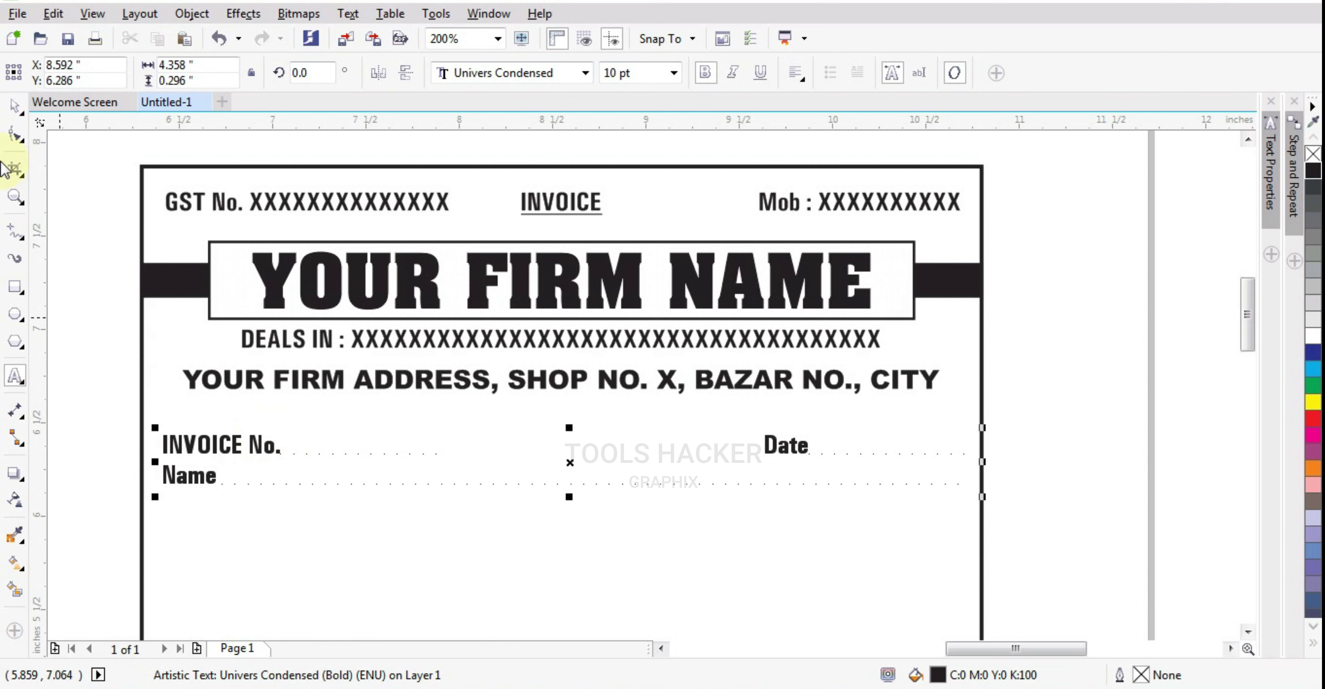
Draw a rectangle about 4.37 by 0.23 inches below the blank line under Name, for the table header
left_click_drag(239, 413, 1056, 456)
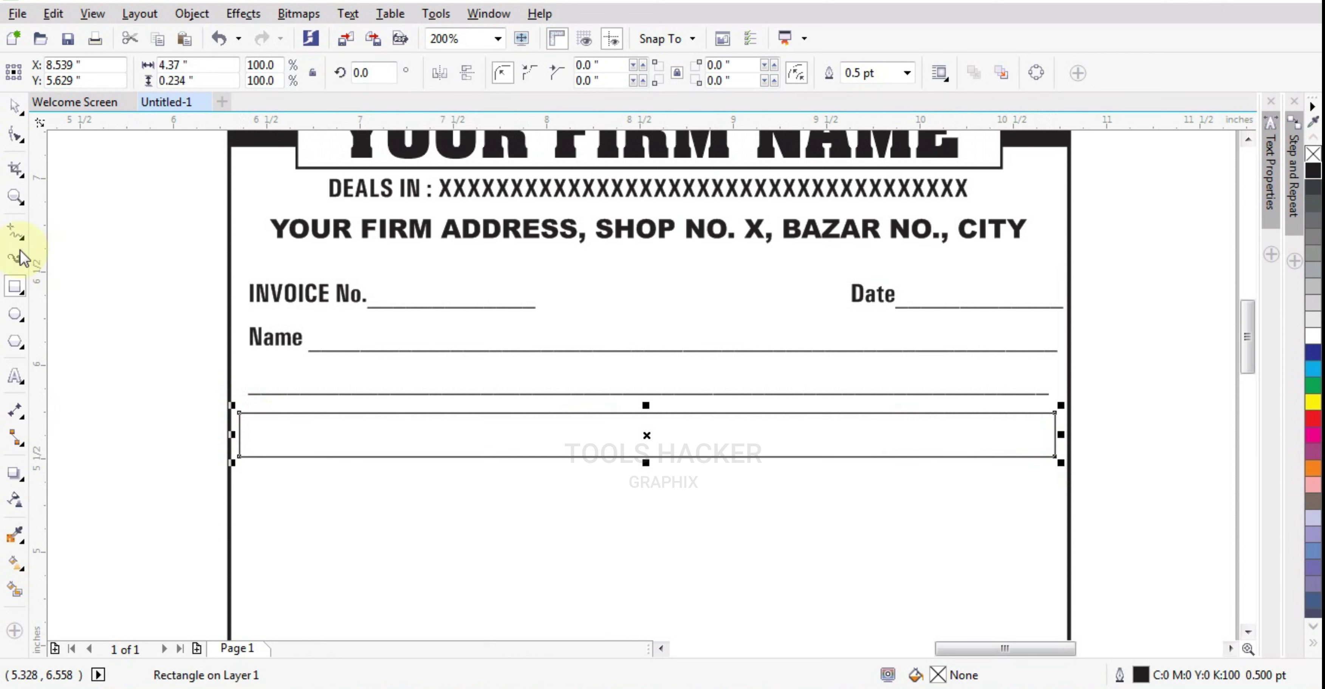
left_click(15, 107)
left_click(56, 215)
left_click(281, 438)
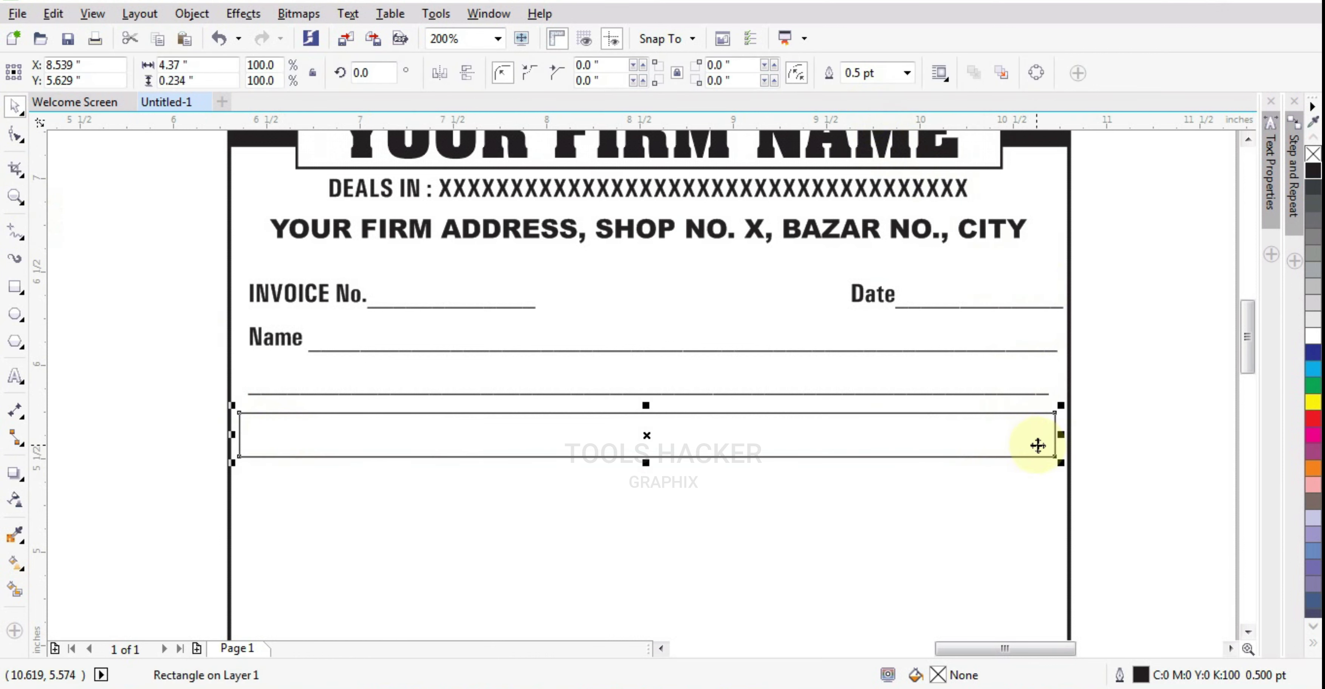
Narrow the header rectangle from its right side to about 0.275 inch wide and nudge it left towards the page border
left_click_drag(1061, 435, 303, 464)
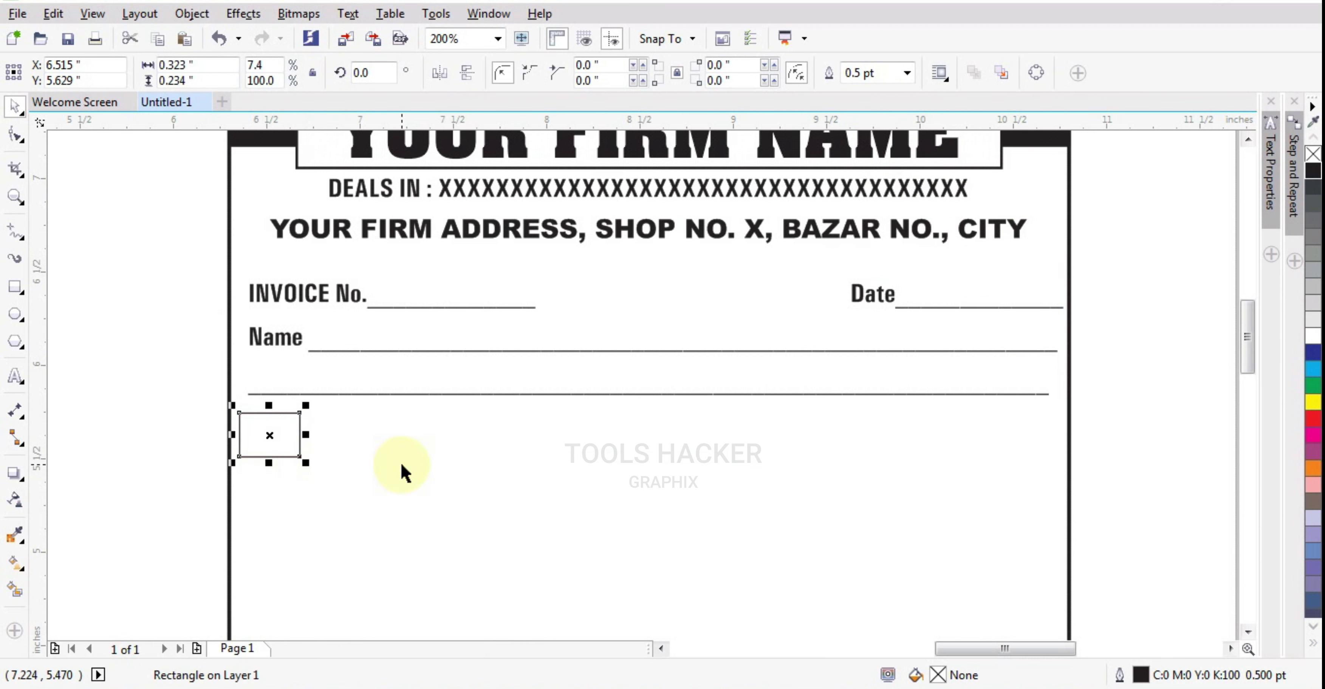
key("Left")
key("Left")
key("Left")
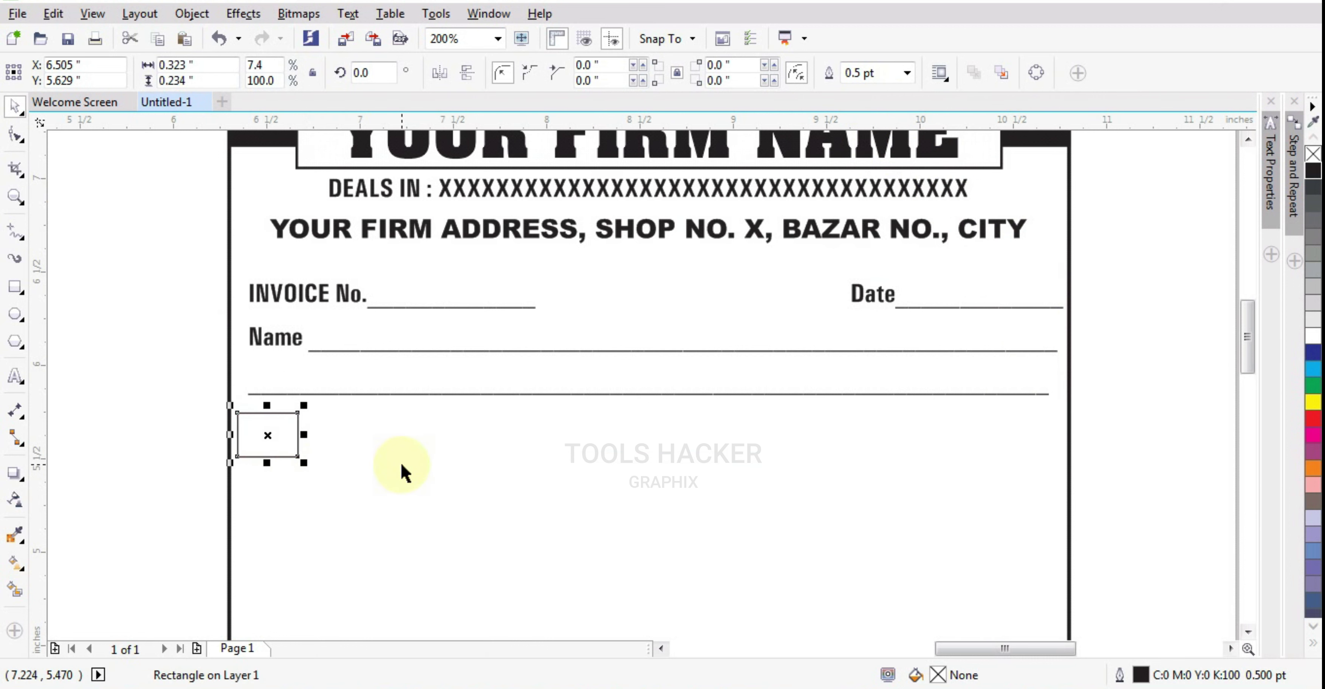
left_click_drag(302, 434, 289, 456)
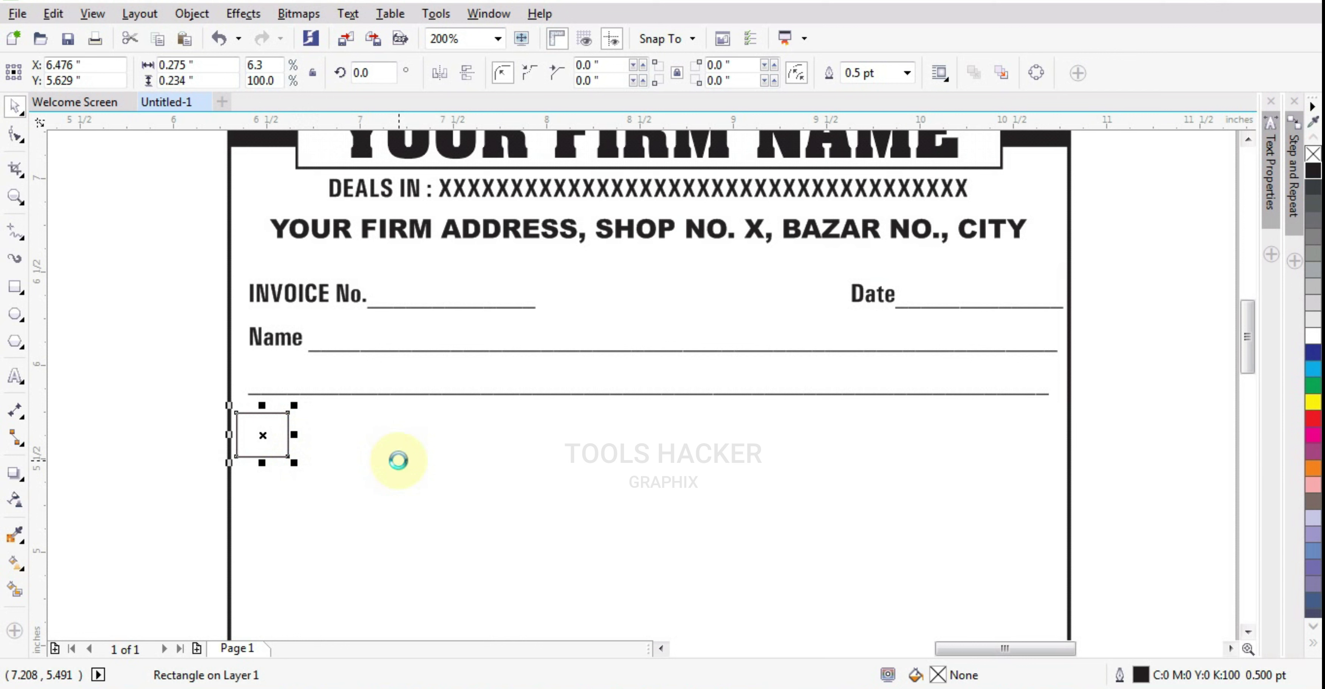
Duplicate the small header box to its right with a narrow gap and widen the copy to about 2.065 inches
key("ctrl+d")
key("Right")
key("Right")
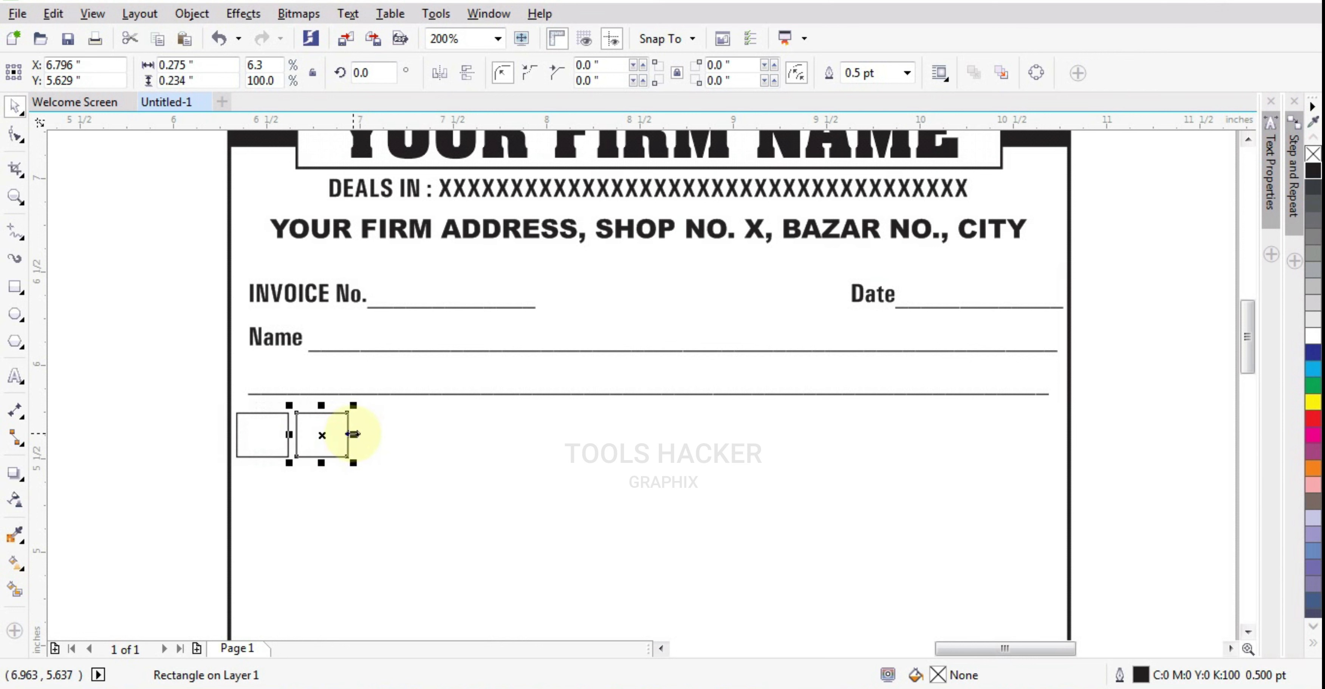
left_click_drag(353, 434, 688, 437)
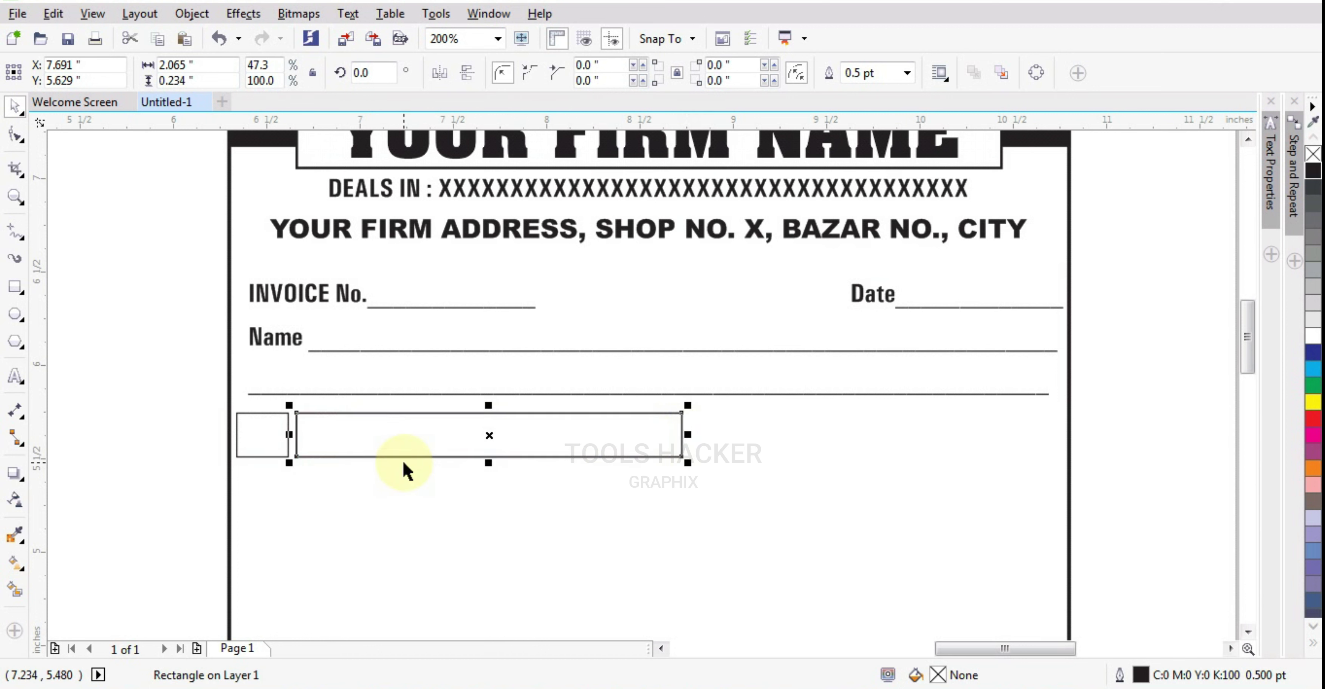
Add mirrored copies beyond the wide box: a third box about 0.406 inch wide and a fourth about 0.594 inch wide
left_click_drag(295, 434, 766, 437)
left_click_drag(671, 435, 686, 453)
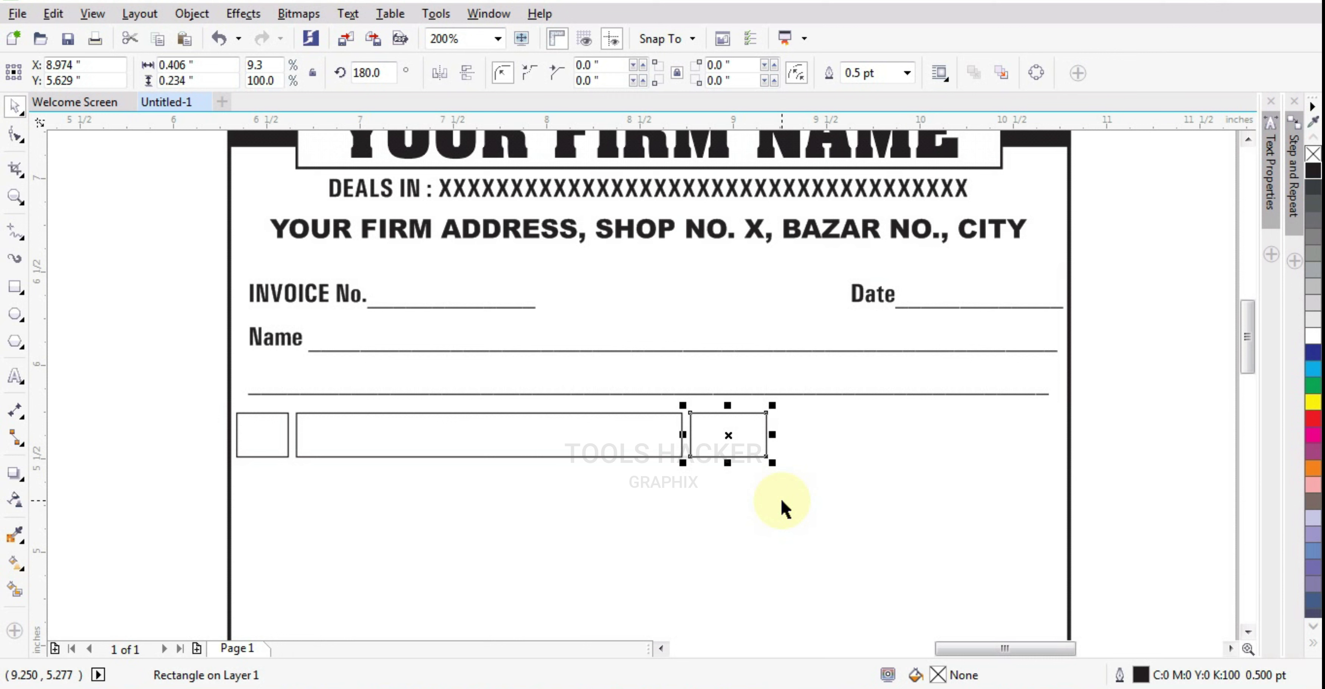
left_click_drag(704, 437, 892, 436)
left_click_drag(805, 435, 926, 435)
key("ctrl+z")
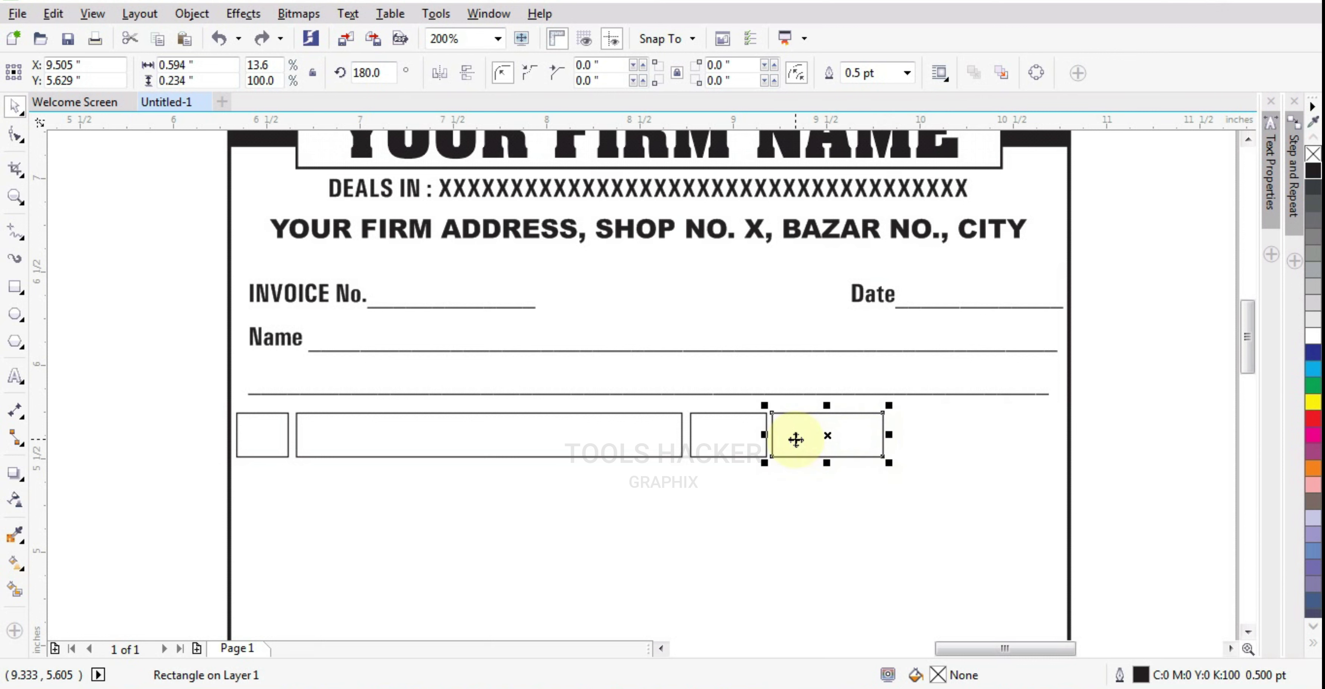
Copy the fourth box to its right as a fifth header box and widen it towards the page border
left_click_drag(795, 438, 921, 434)
key("Left")
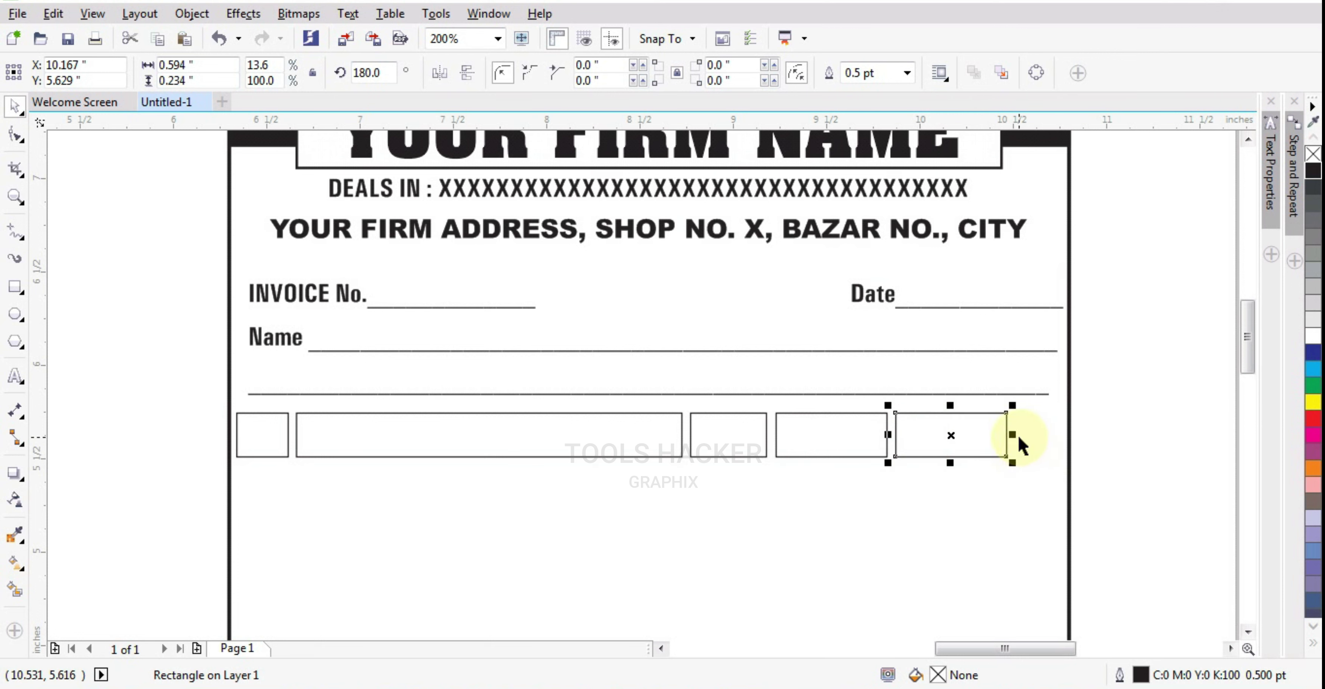
left_click_drag(1012, 435, 1053, 441)
Stretch the five header boxes together to about 4.364 inches wide and group them
left_click_drag(1125, 399, 230, 499)
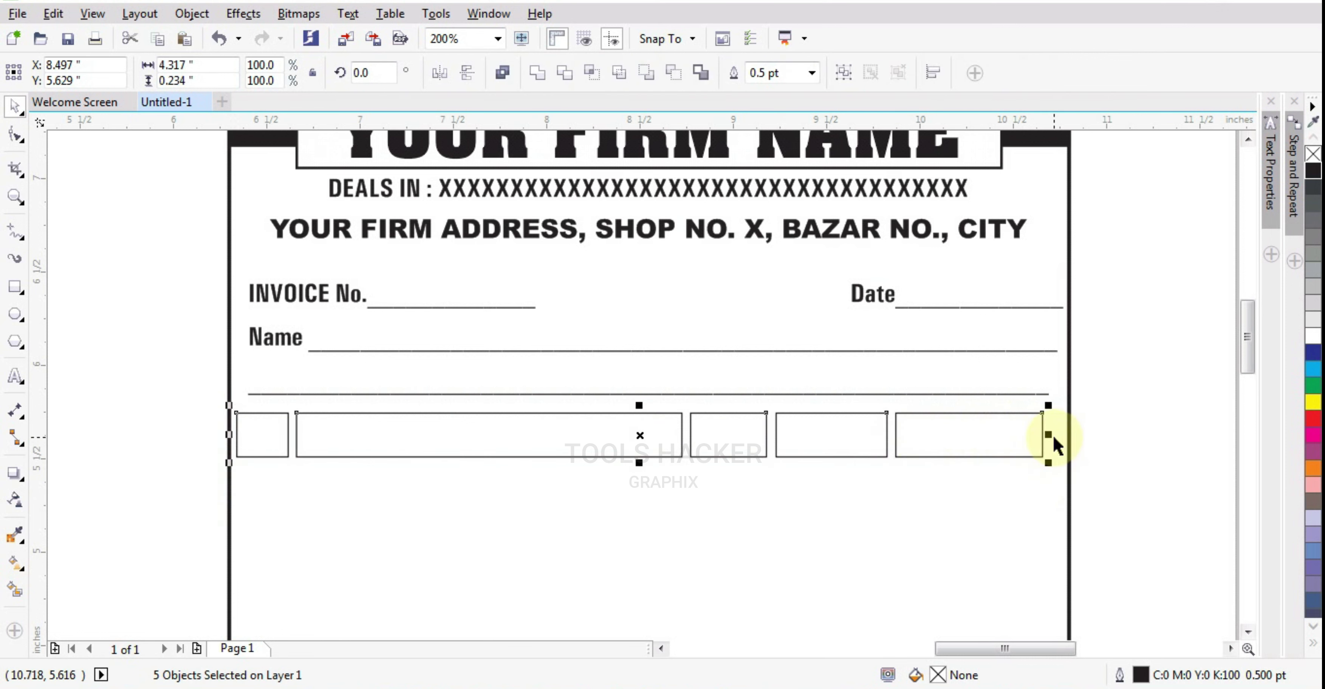
left_click_drag(1051, 435, 1060, 441)
left_click(1118, 471)
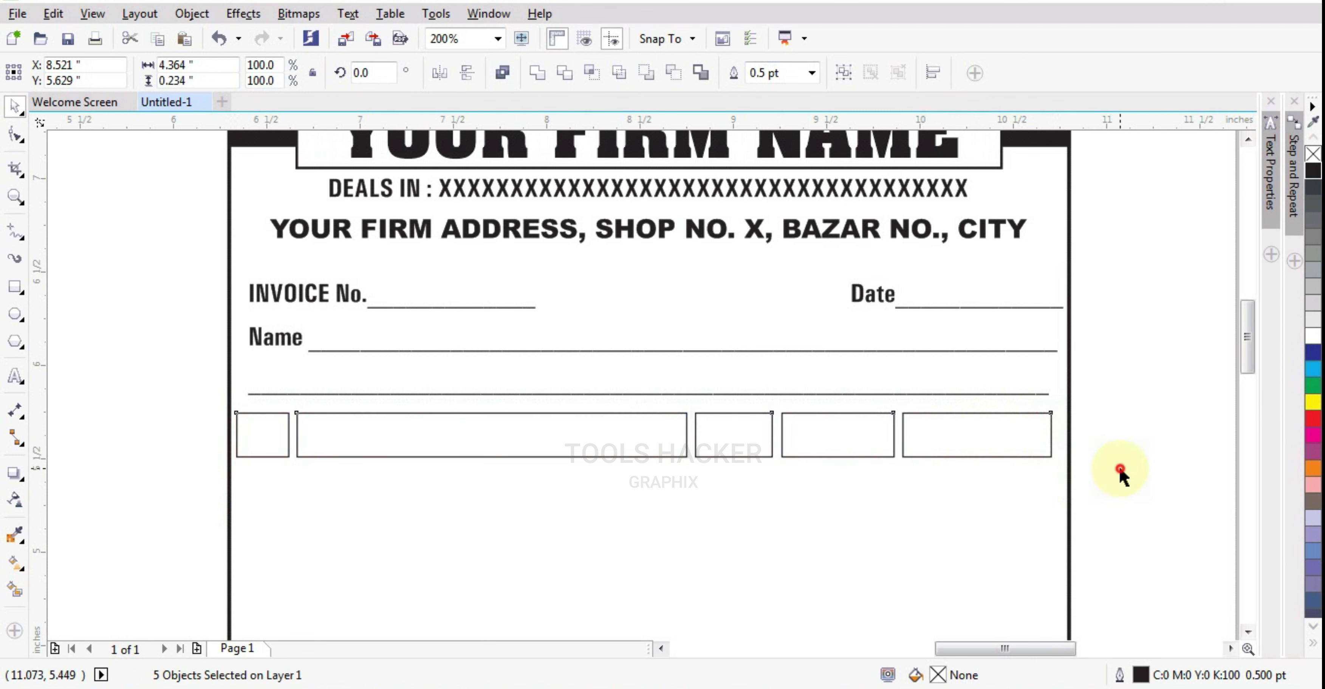
left_click(432, 440)
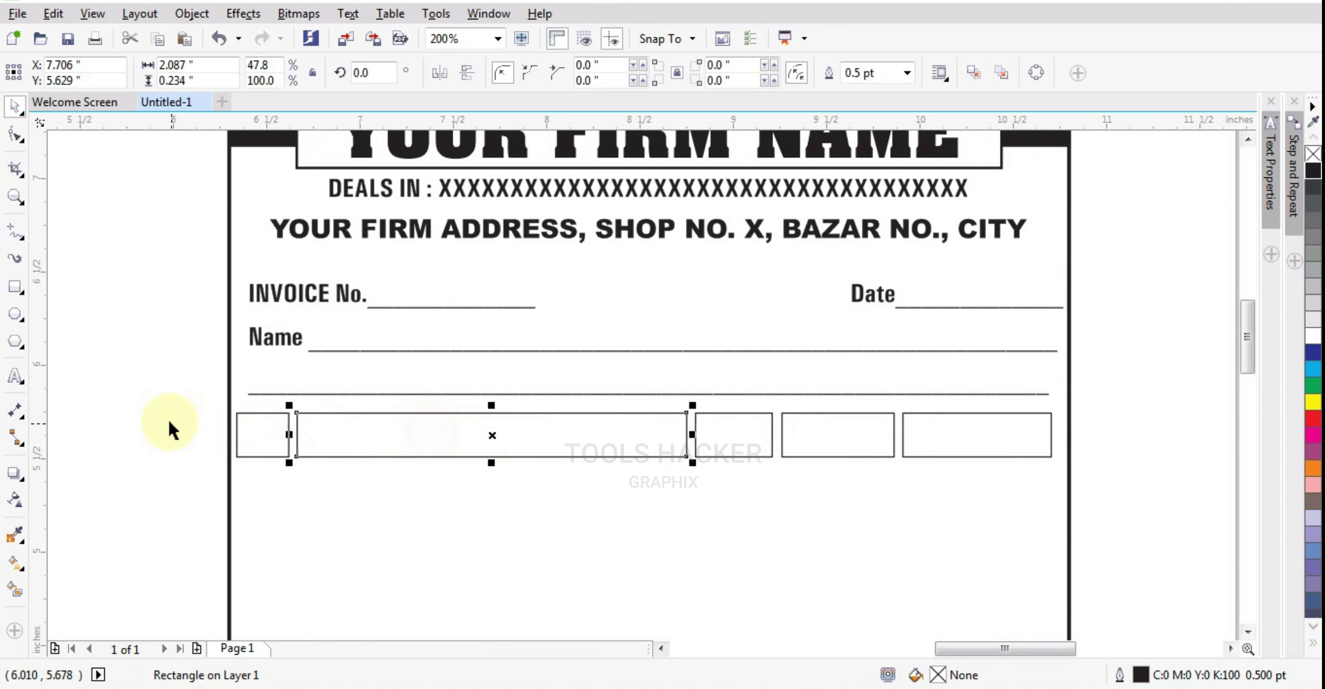
left_click_drag(161, 415, 1071, 496)
left_click_drag(1093, 407, 178, 493)
key("ctrl+g")
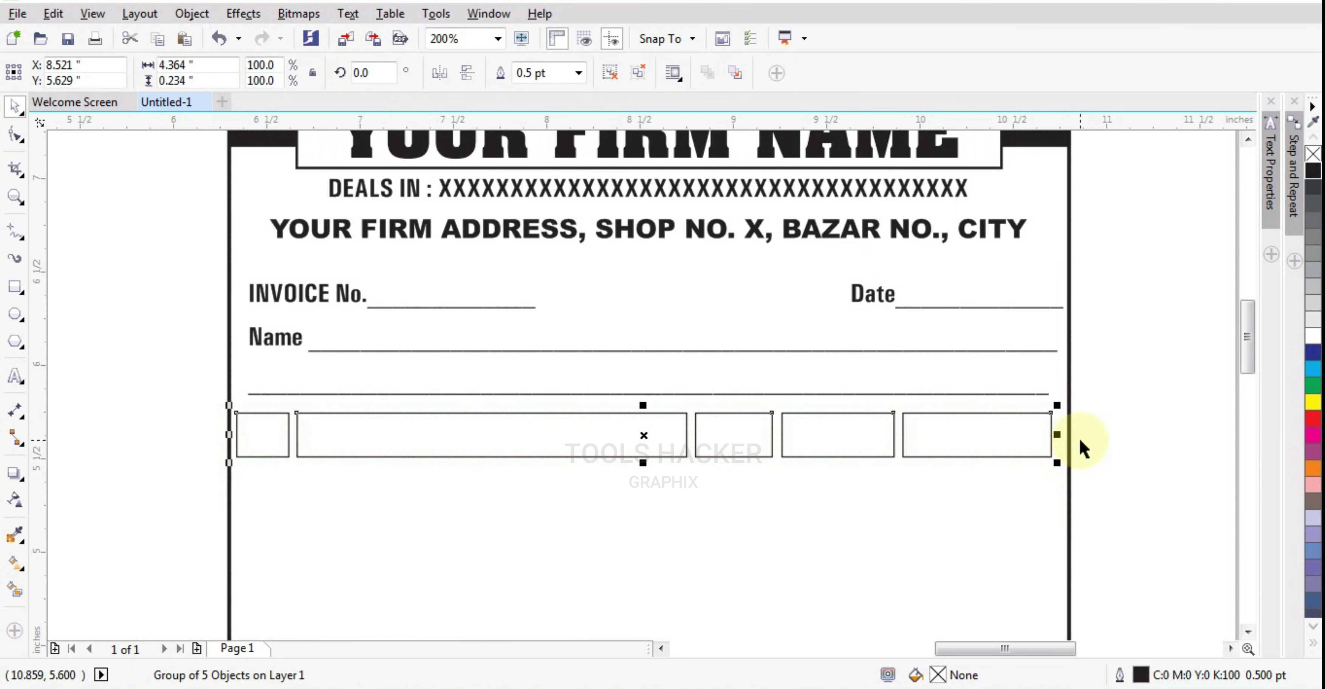
Widen the grouped header row to about 4.411 inches within the page border and place a copy directly below it
scroll(1079, 438, "up", 1)
left_click_drag(1039, 438, 1053, 450)
scroll(1010, 487, "down", 1)
left_click(1001, 499, "shift")
key("c")
left_click(1002, 499, "shift")
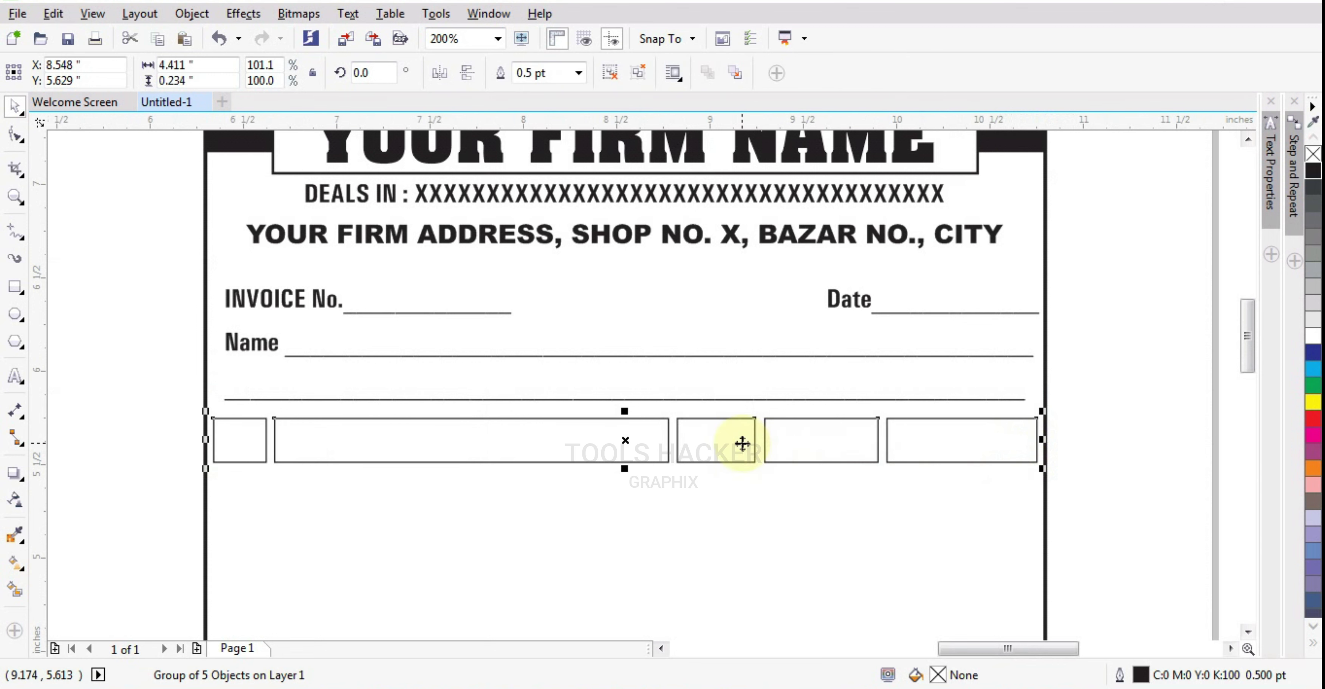
left_click_drag(645, 444, 643, 491)
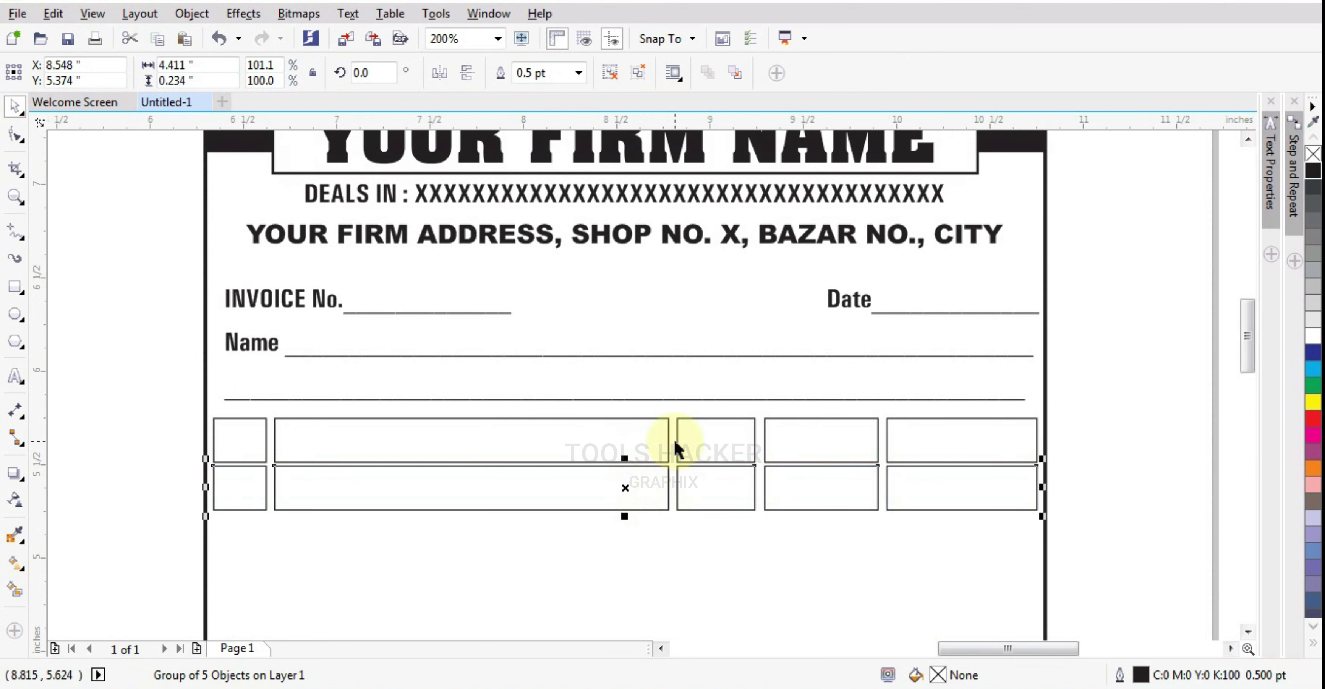
scroll(674, 444, "down", 1)
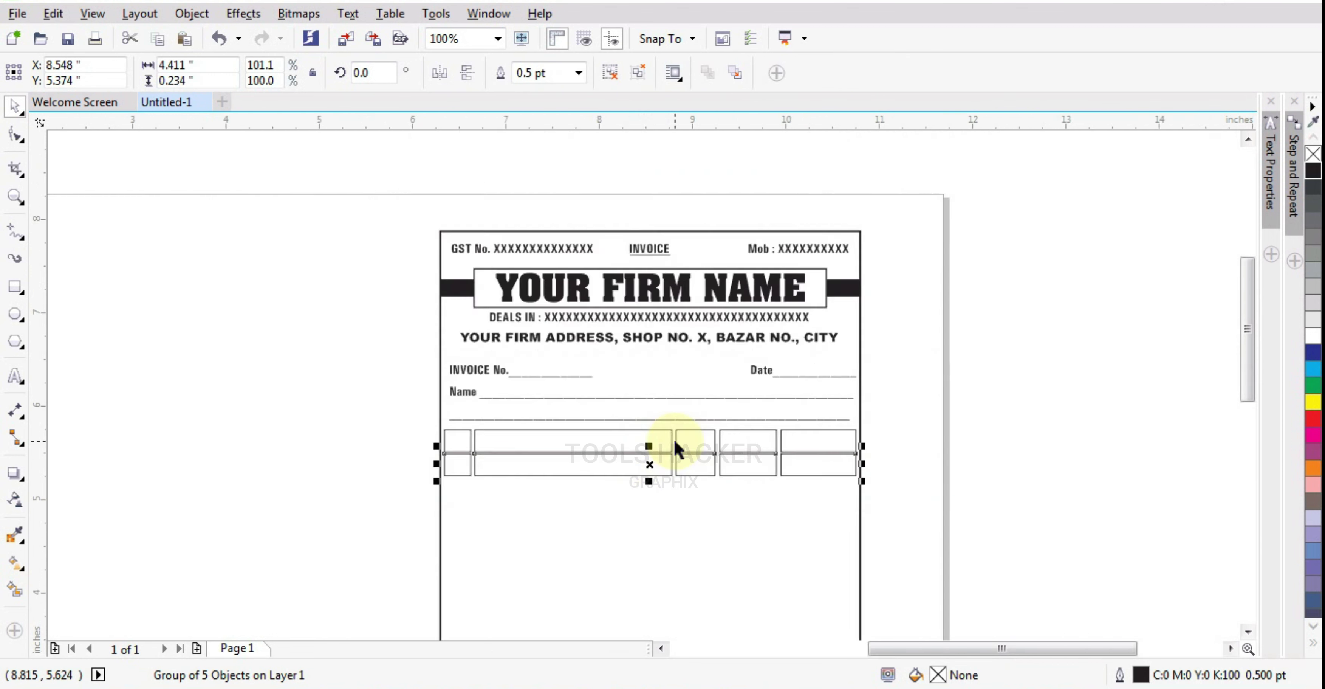
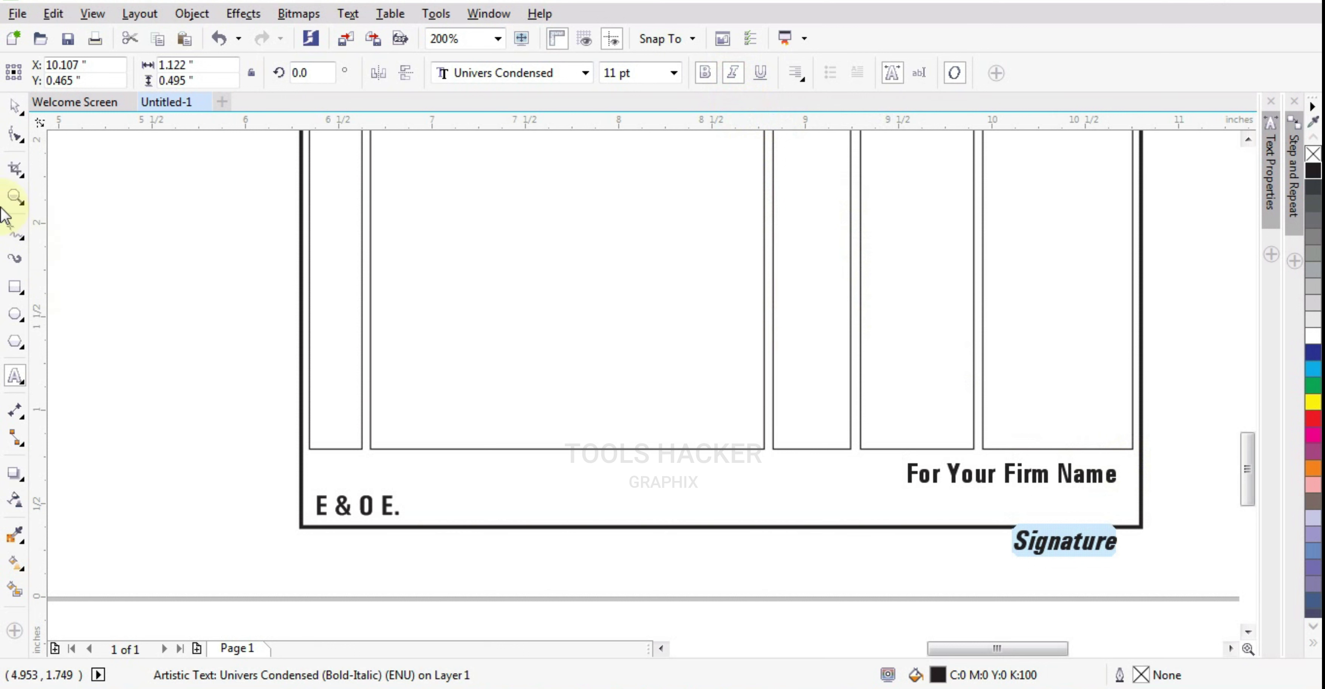
Align the bottom of the "For Your Firm Name / Signature" text with the "E & O E." text
left_click(14, 108)
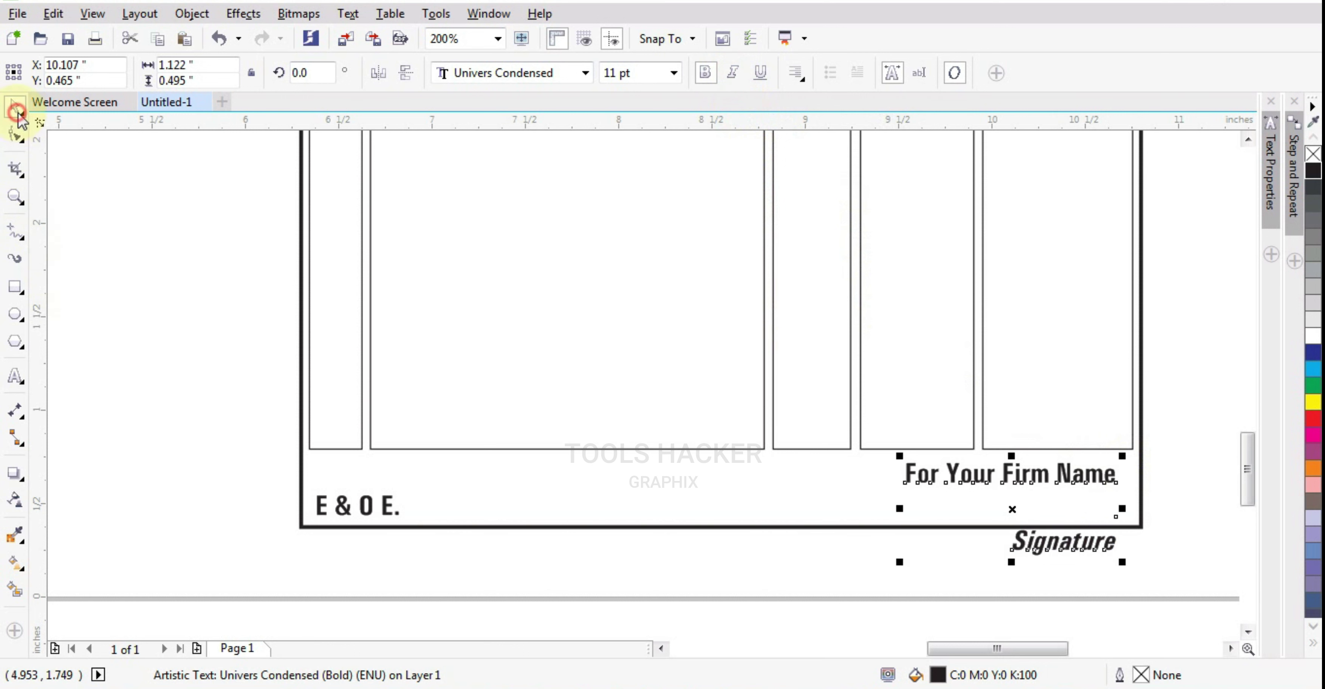
left_click(389, 507, "shift")
key("b")
left_click(599, 560)
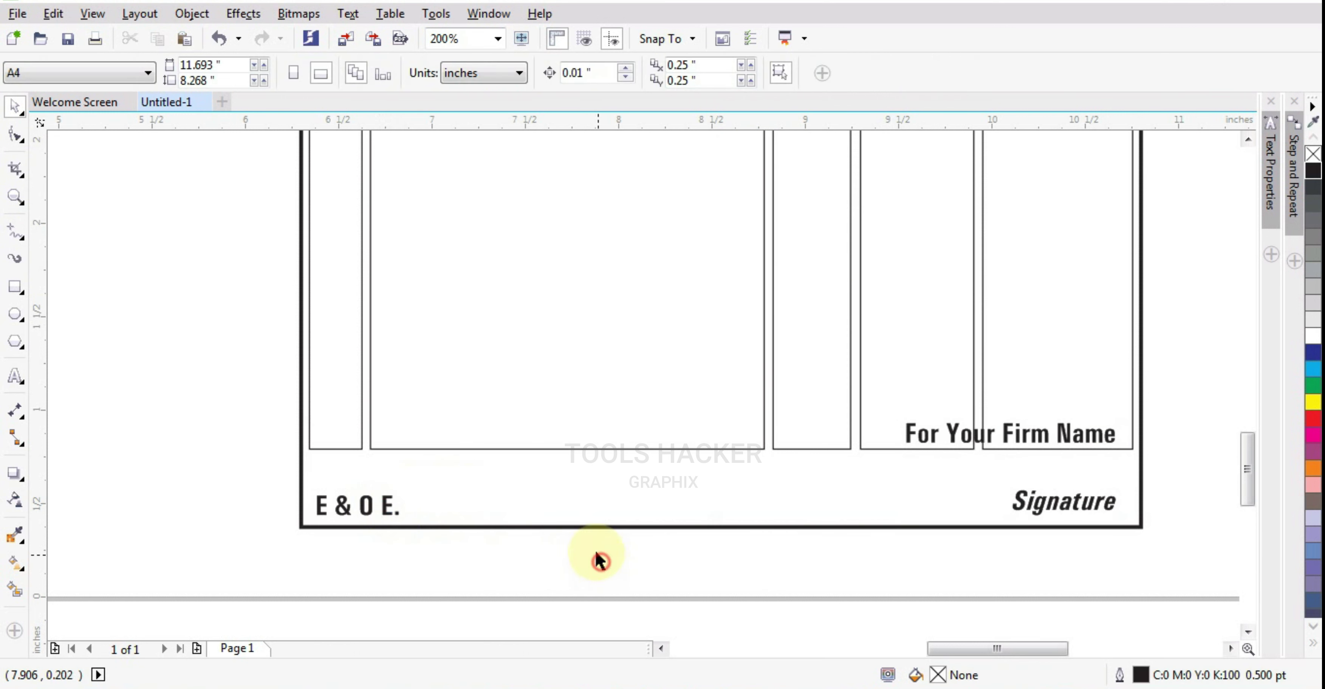
Shorten the table body group from its bottom edge to about 4.497 inches high, clearing the "For Your Firm Name" line
left_click(407, 447)
left_click_drag(721, 455, 718, 416)
scroll(585, 502, "down", 1)
scroll(586, 502, "down", 1)
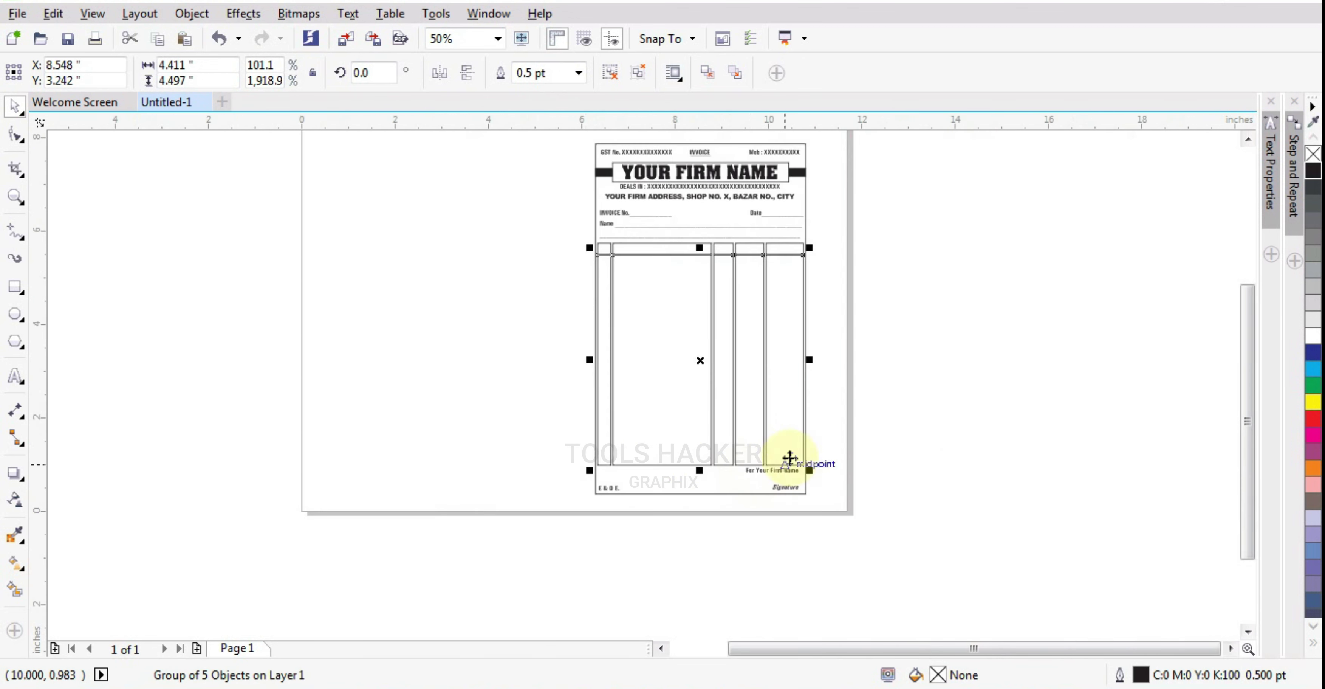
Examine the table body, its columns and the footer text within the page border
left_click(872, 426)
scroll(751, 383, "up", 1)
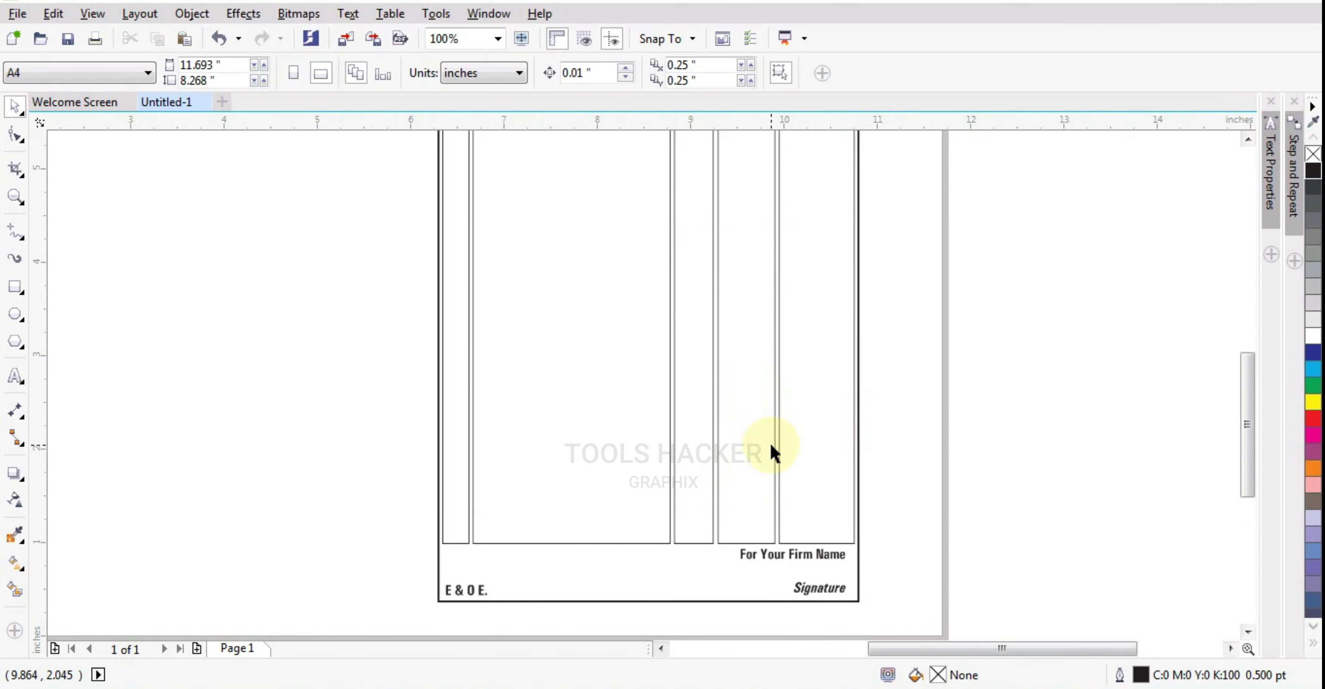
scroll(733, 489, "down", 1)
scroll(739, 482, "up", 1)
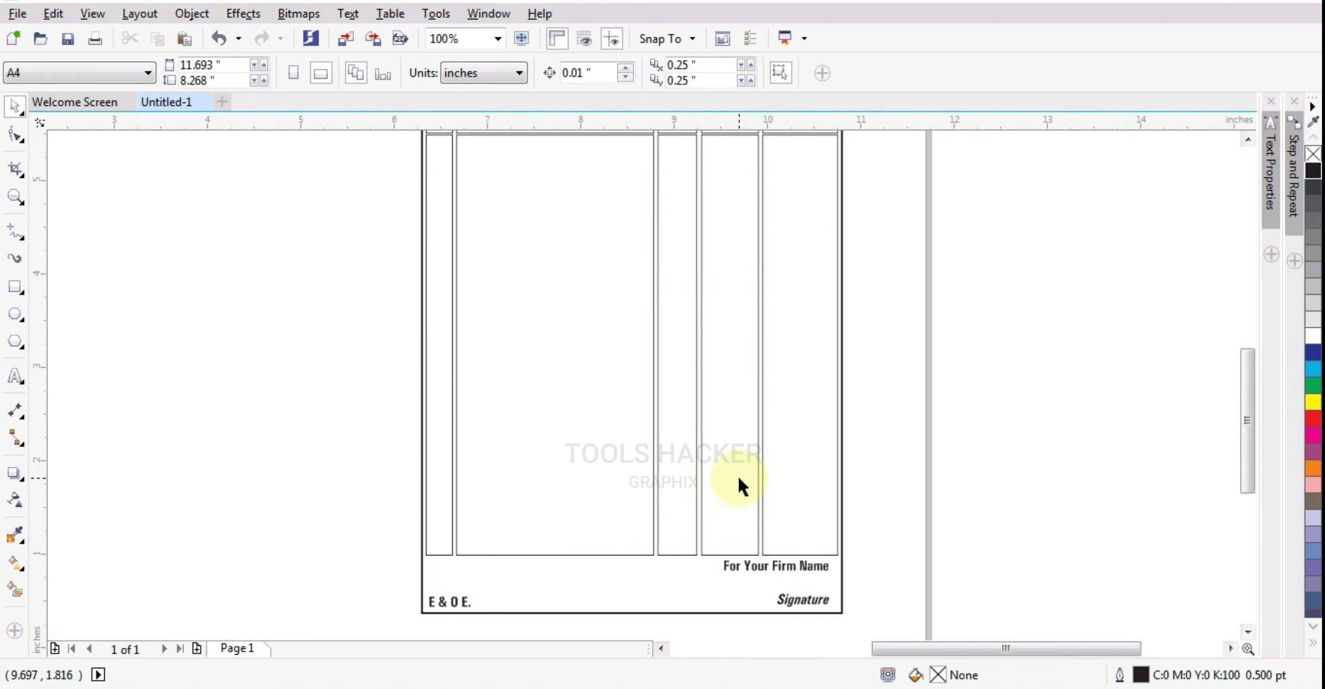
left_click(920, 463)
left_click_drag(1248, 471, 1247, 459)
left_click(1005, 353)
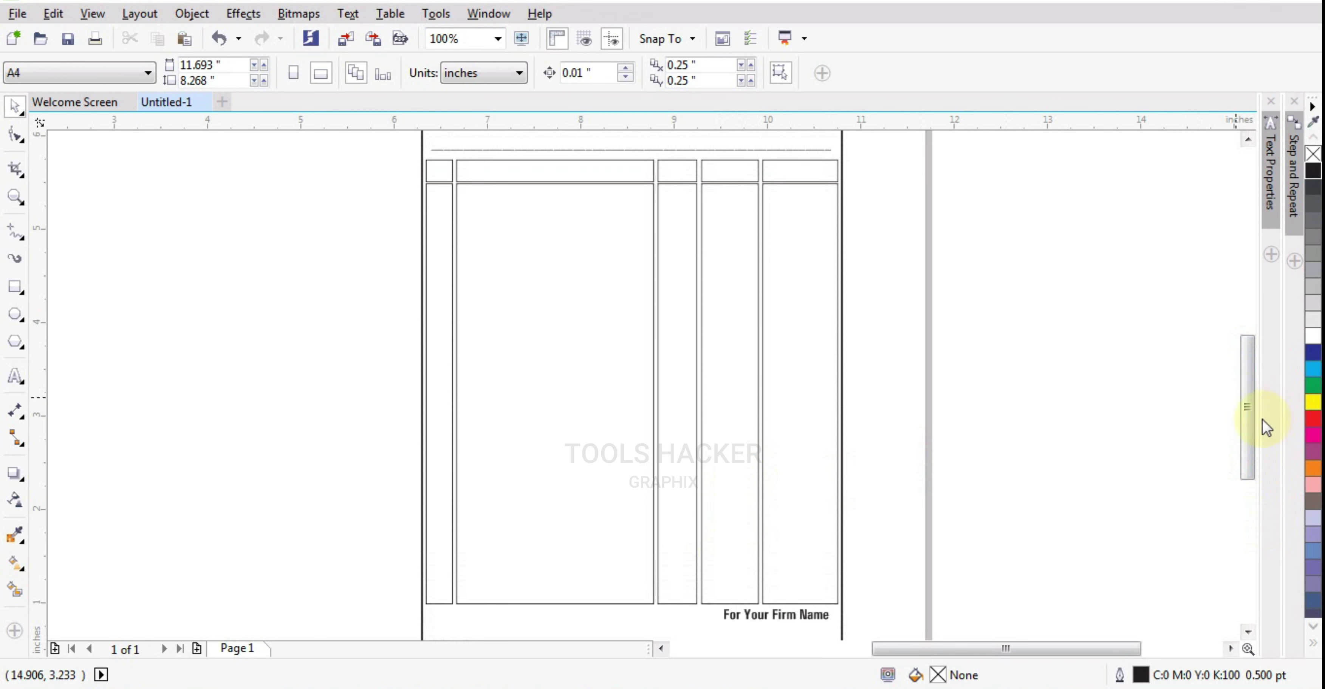
scroll(1252, 423, "up", 1)
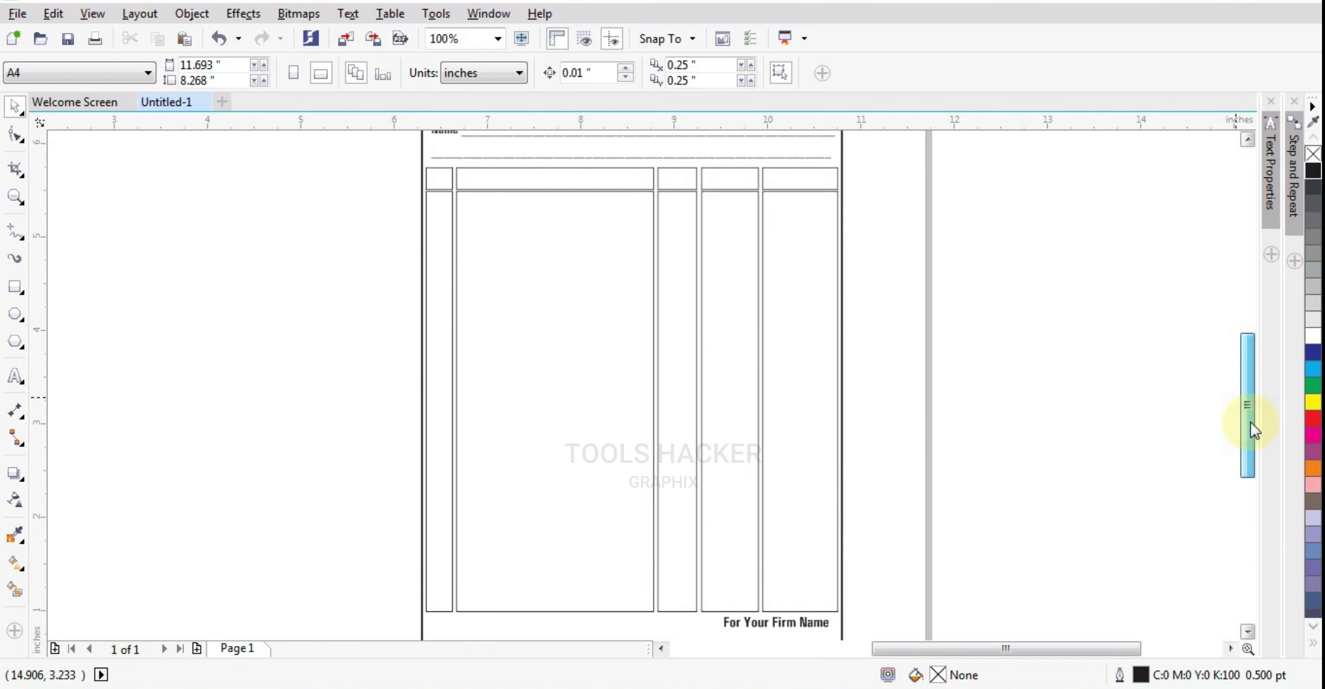
Add the label "S. No." in 9 pt Univers Condensed at the first header cell of the table
left_click(582, 186)
scroll(414, 139, "up", 2)
scroll(580, 261, "up", 1)
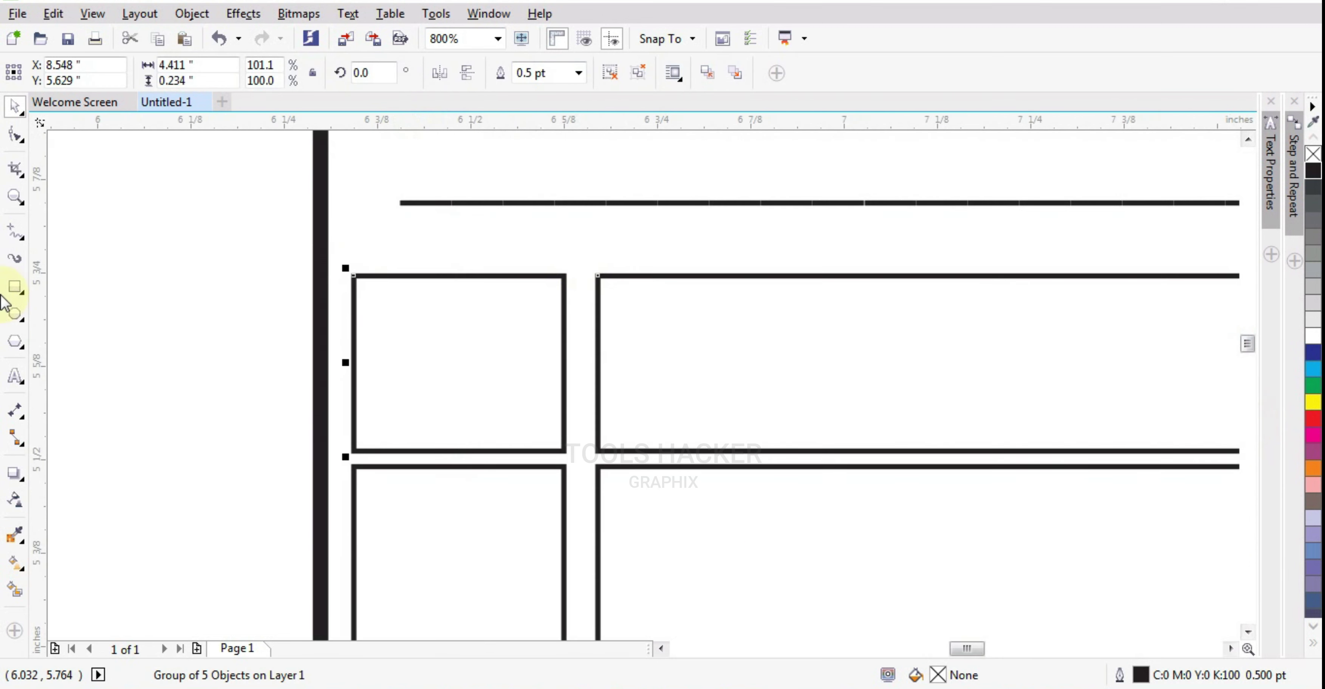
left_click(19, 377)
left_click(447, 362)
type("S")
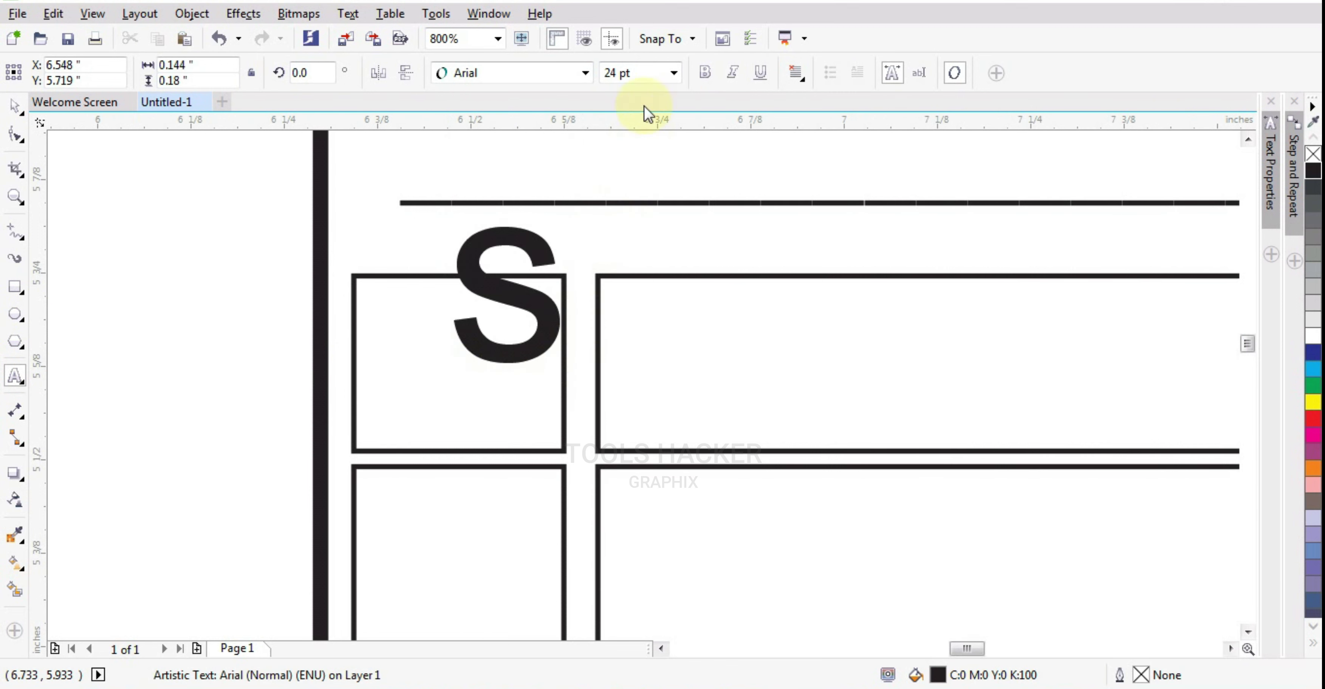
left_click(585, 72)
mouse_move(494, 121)
left_click(854, 121)
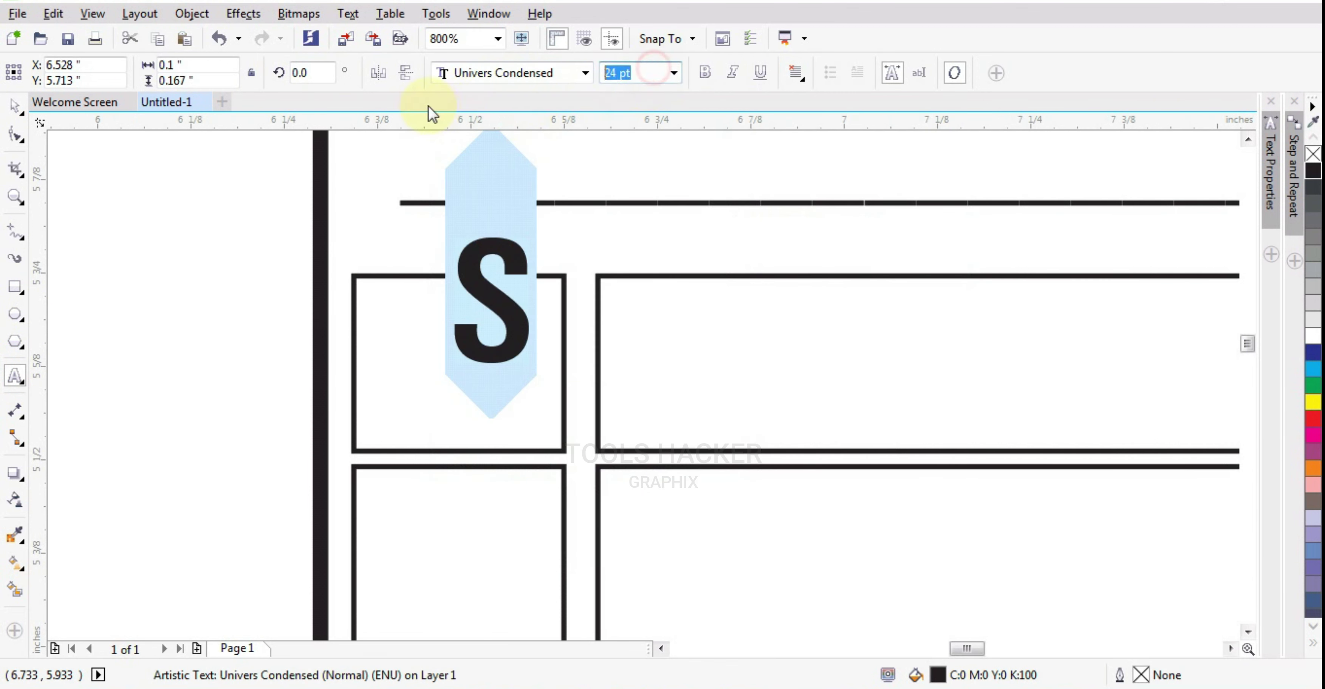
type("9")
key("Return")
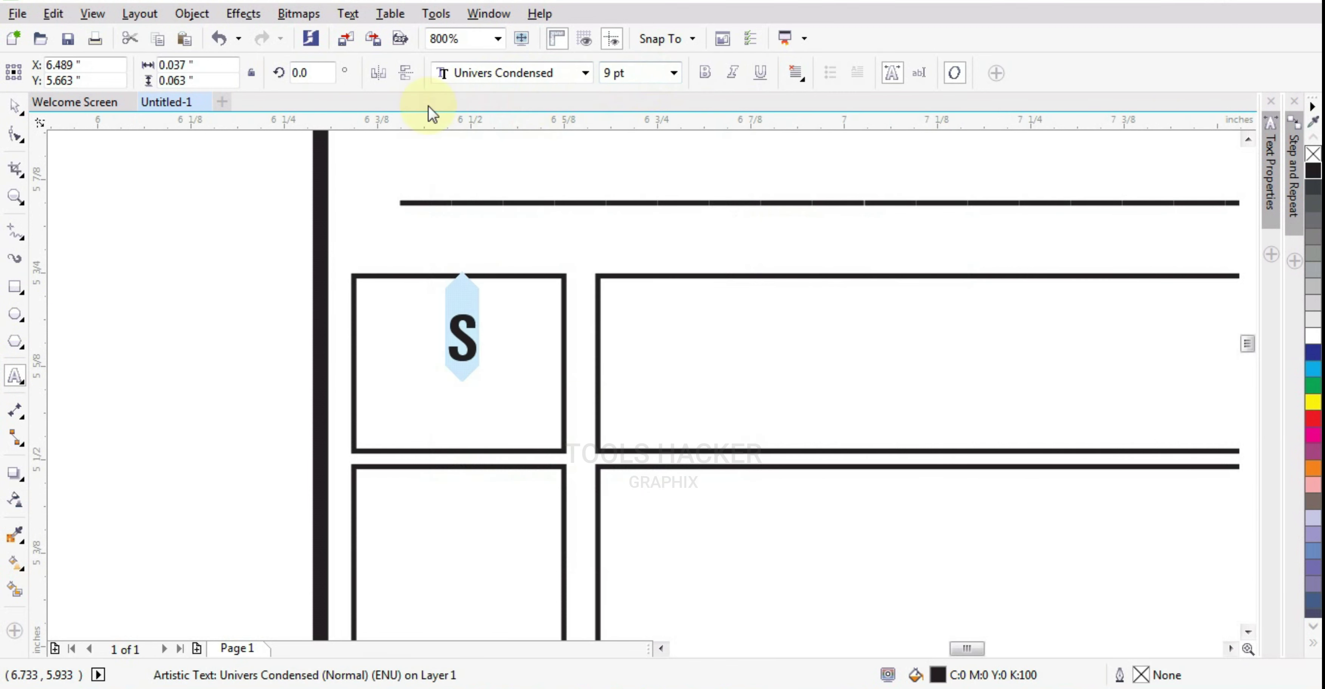
type(". ")
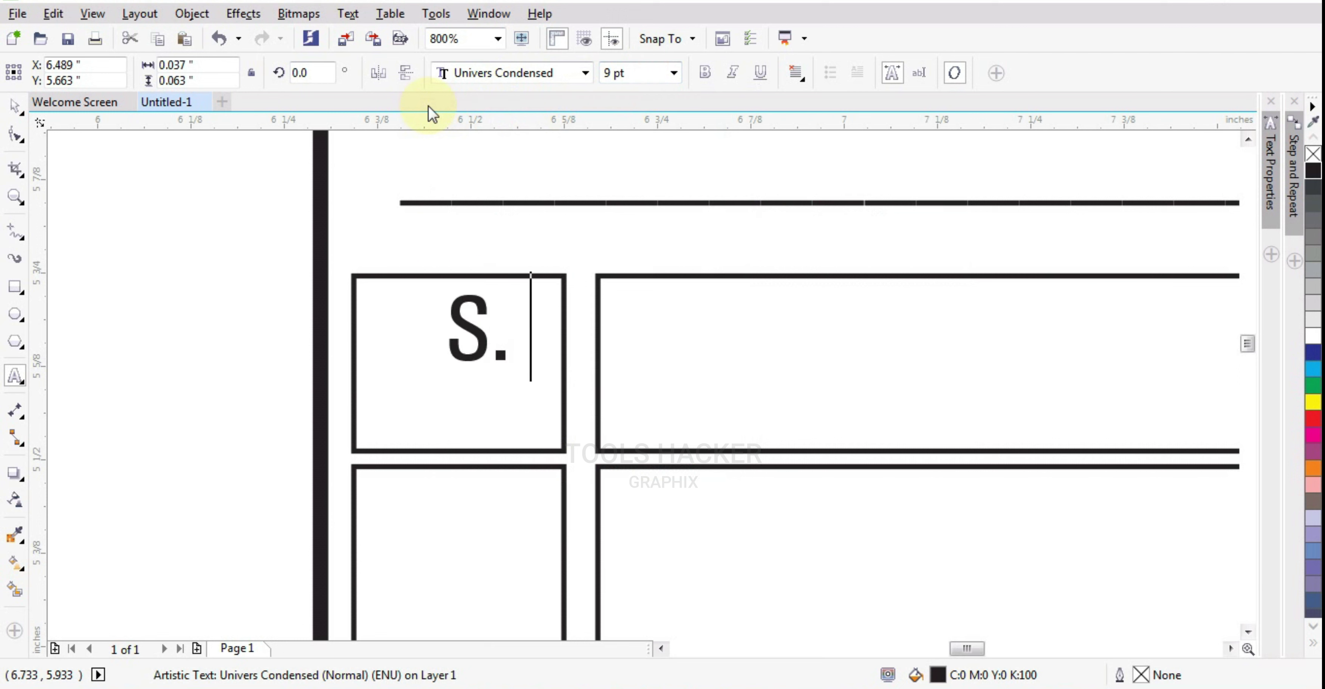
type("No.")
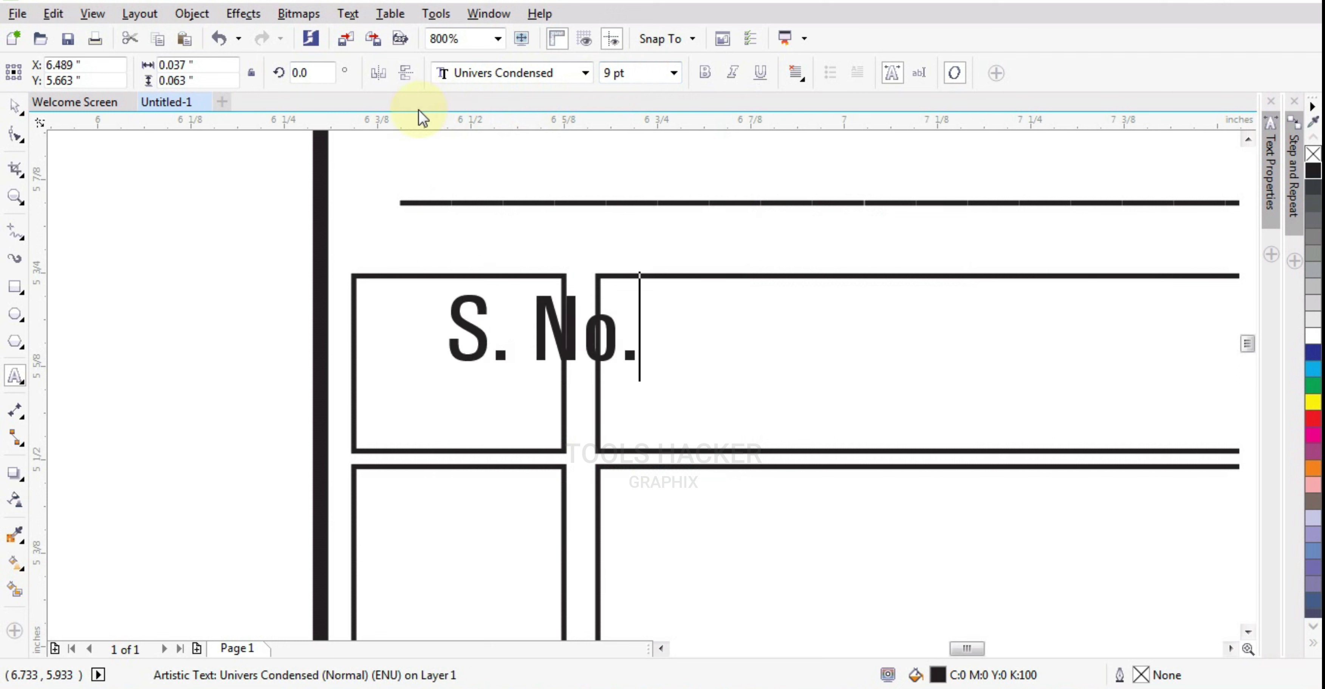
left_click(16, 106)
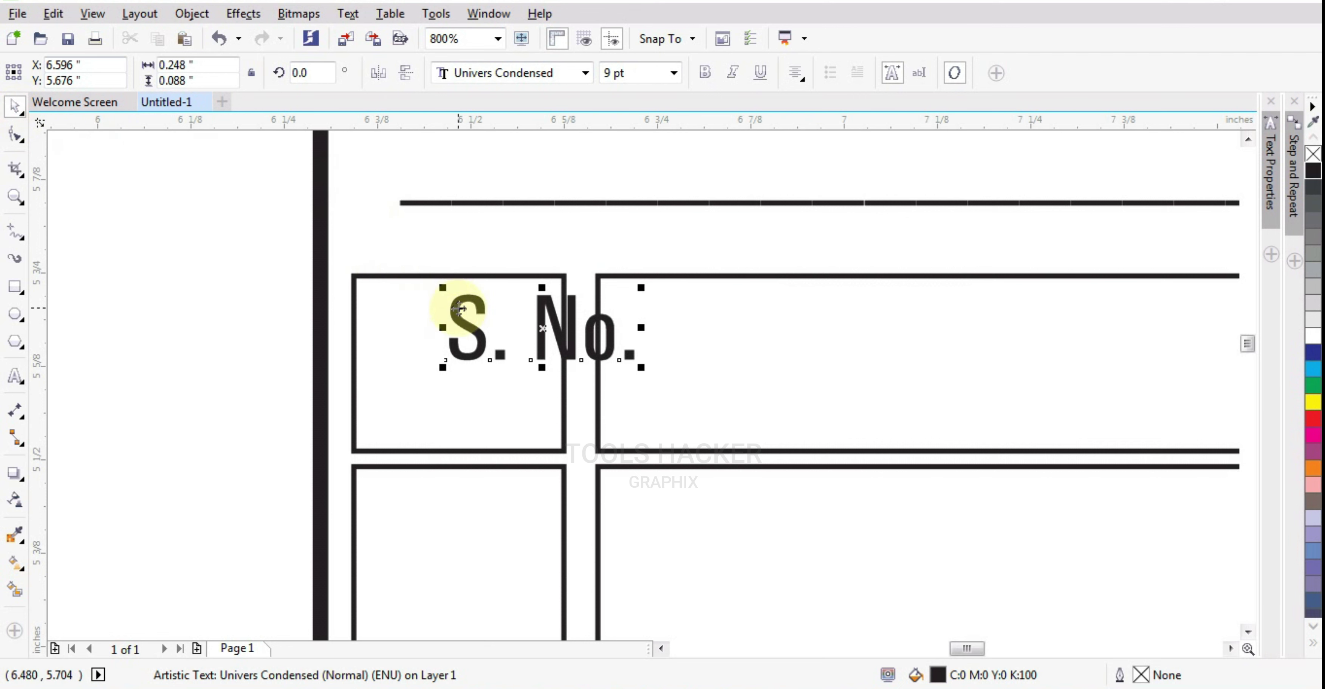
Place a copy of the "S. No." label in the second header cell and change its text to "PARTICULARS"
left_click_drag(466, 322, 615, 360)
scroll(389, 360, "down", 2)
scroll(616, 360, "up", 1)
left_click(15, 375)
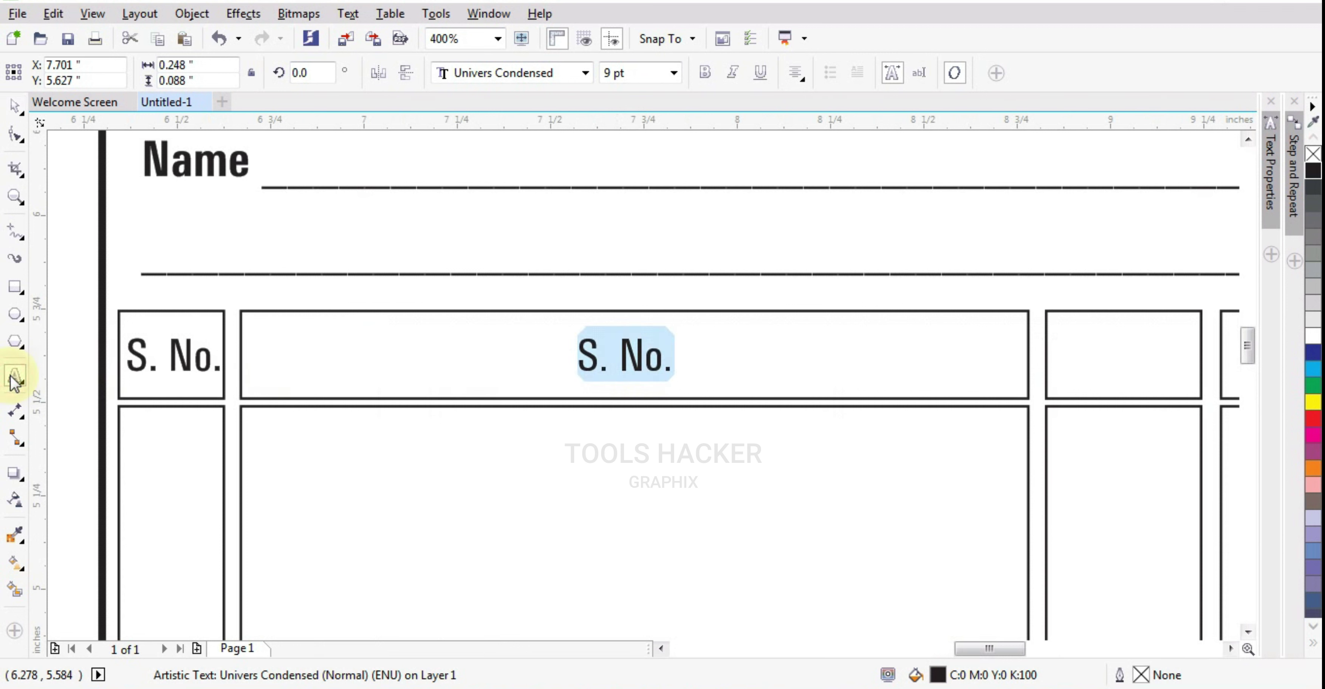
type("pa")
key("BackSpace")
key("BackSpace")
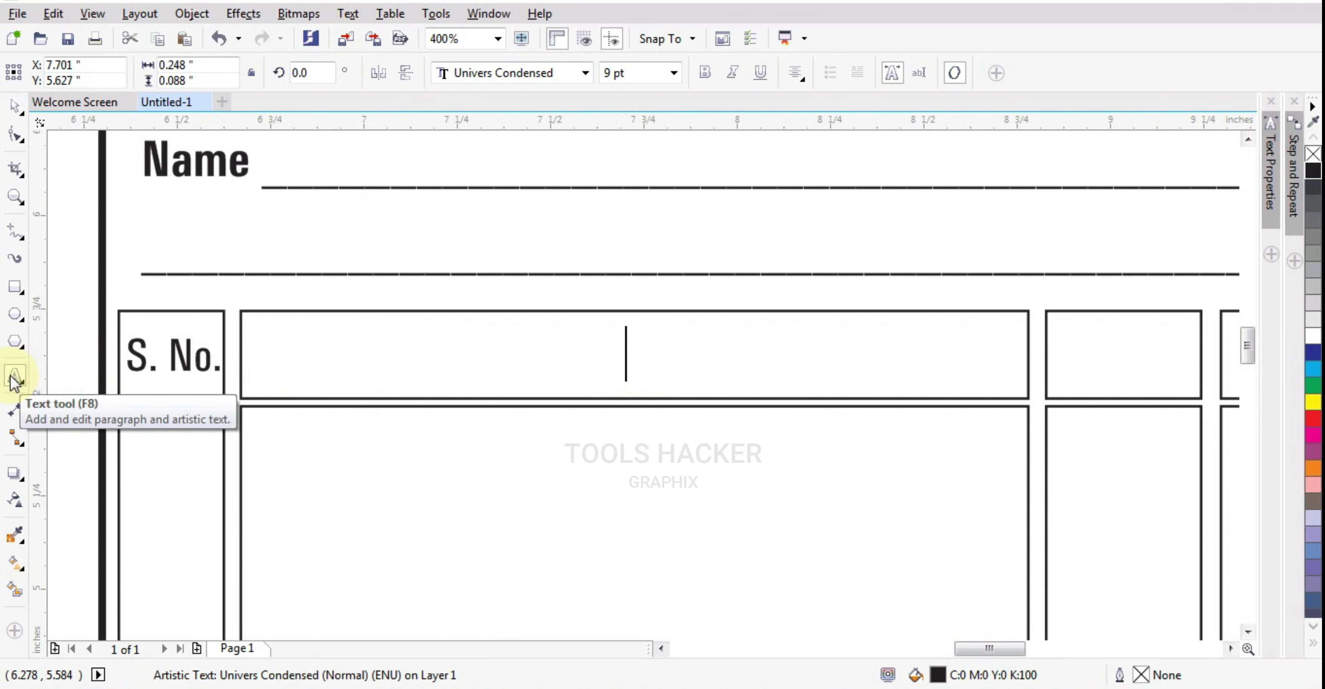
type("PARTICULARS")
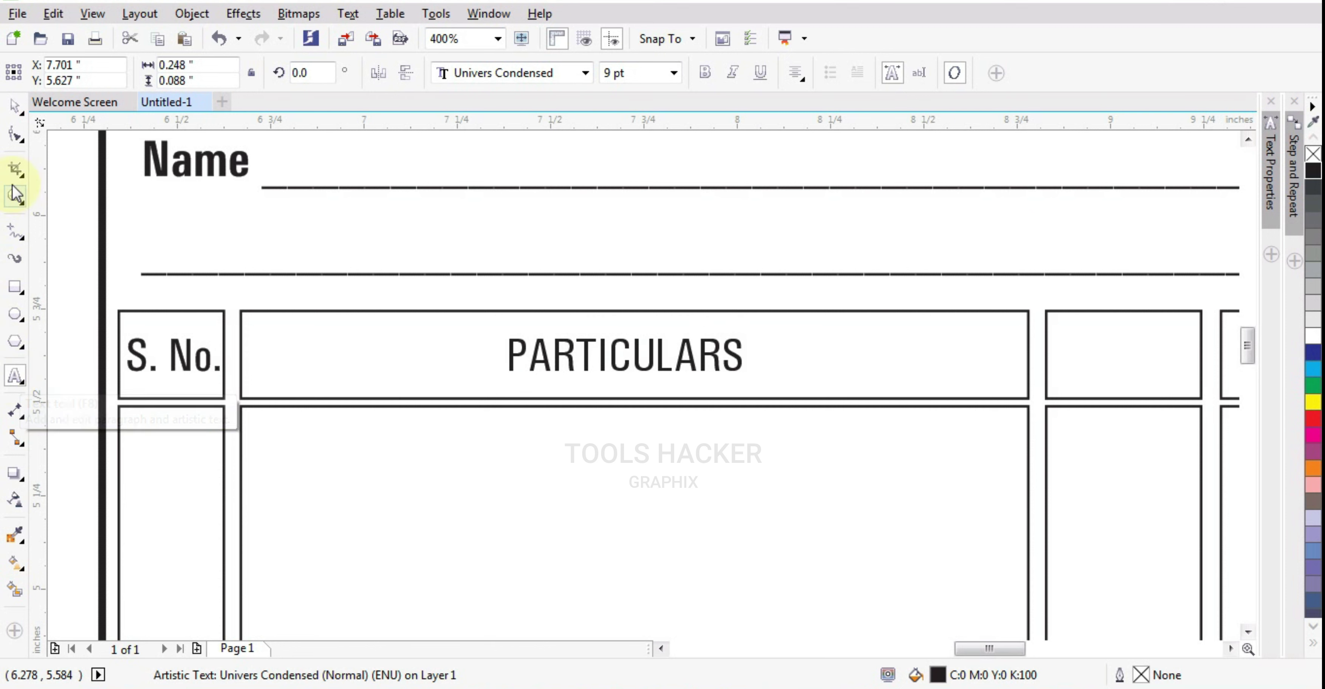
left_click(14, 106)
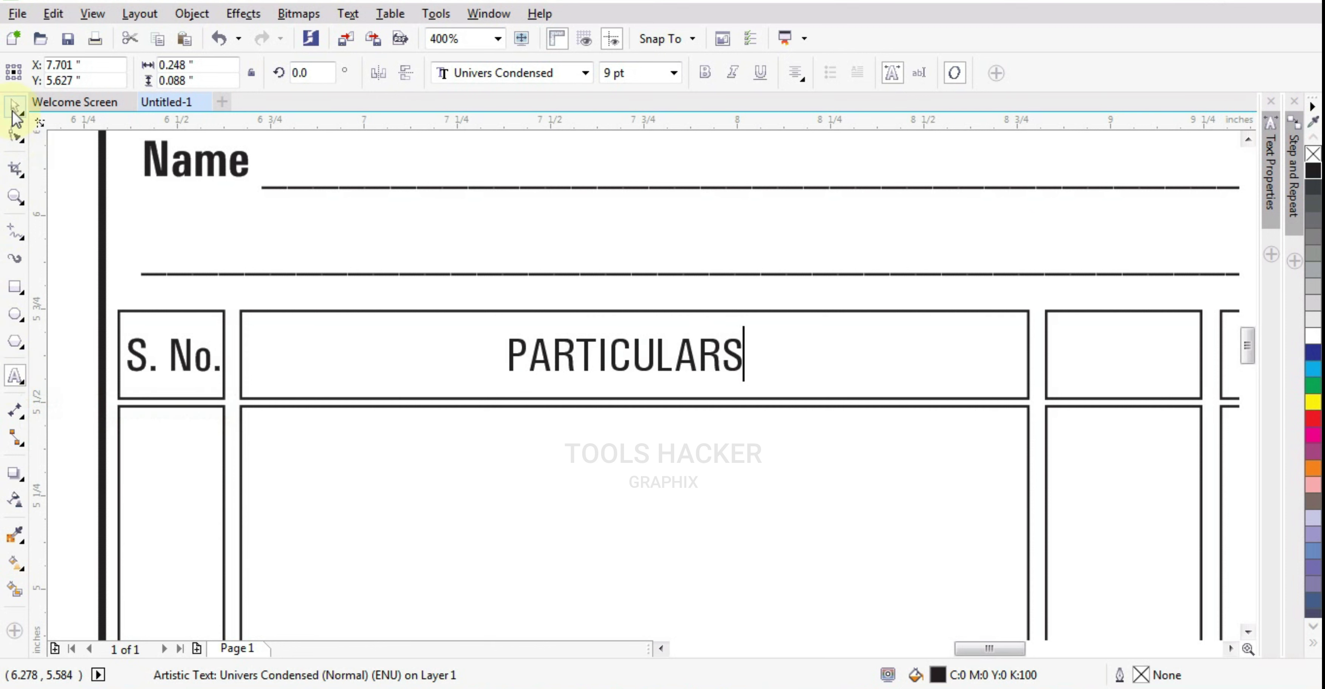
Copy the "PARTICULARS" label into the third header cell and change the copy's text to "QTY."
scroll(423, 335, "down", 1)
scroll(651, 324, "up", 1)
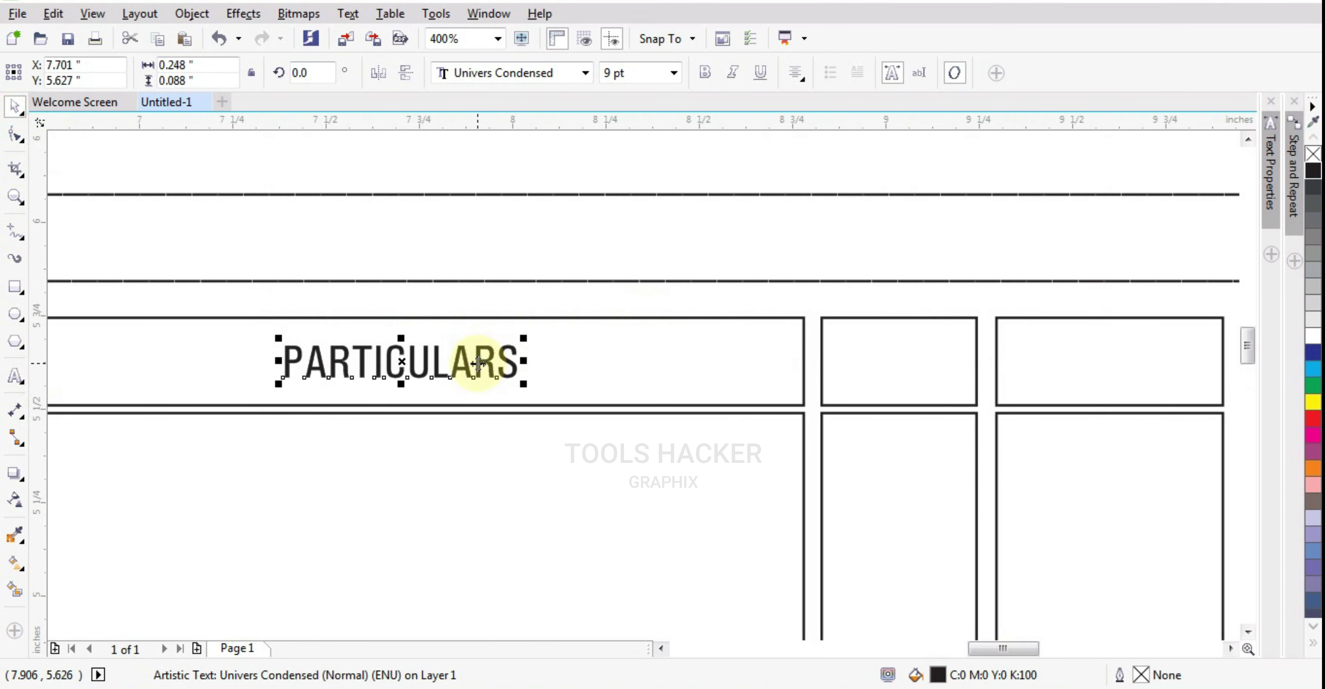
left_click_drag(472, 367, 967, 364)
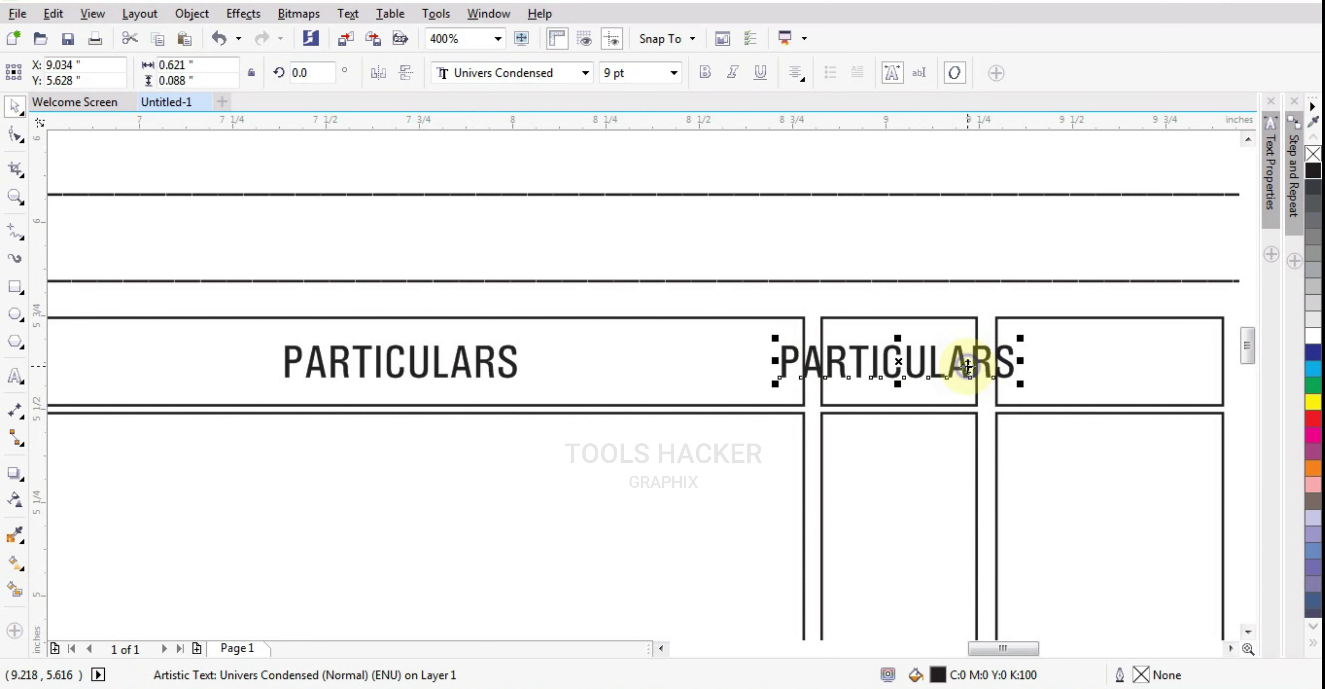
left_click(15, 376)
key("ctrl+a")
type("QTY.")
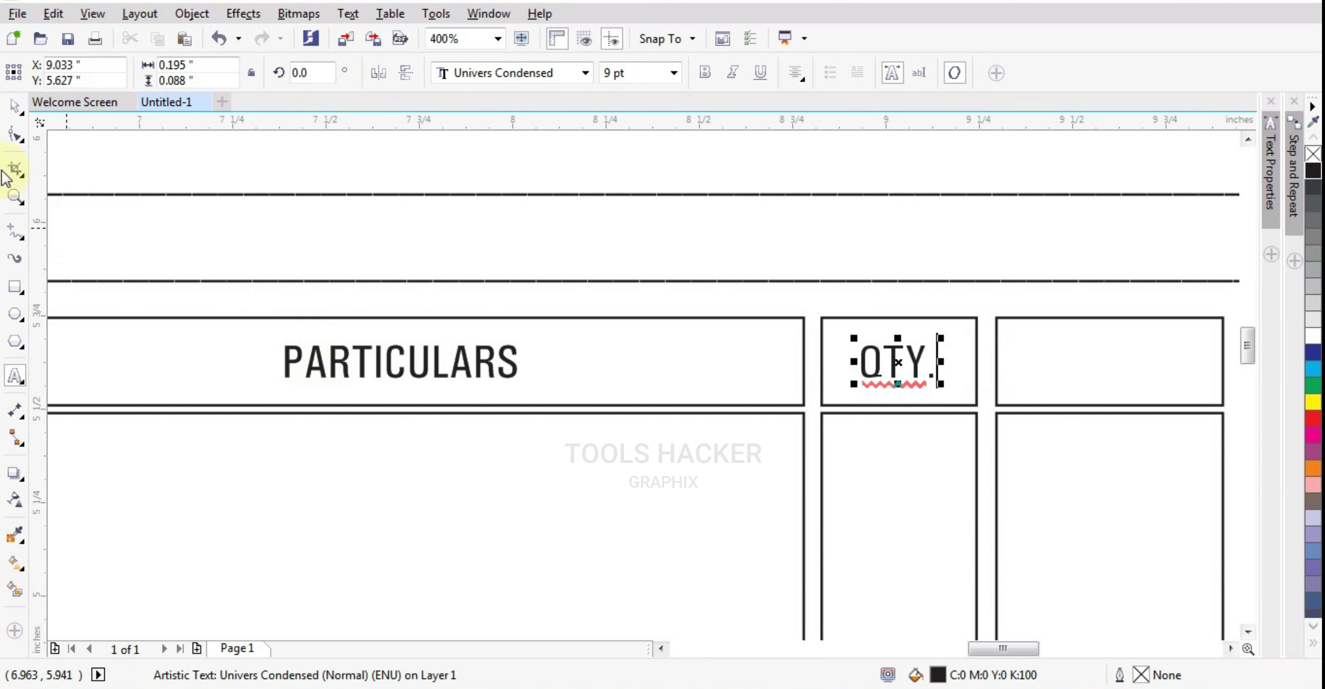
left_click(15, 107)
scroll(659, 310, "down", 2)
scroll(898, 342, "up", 2)
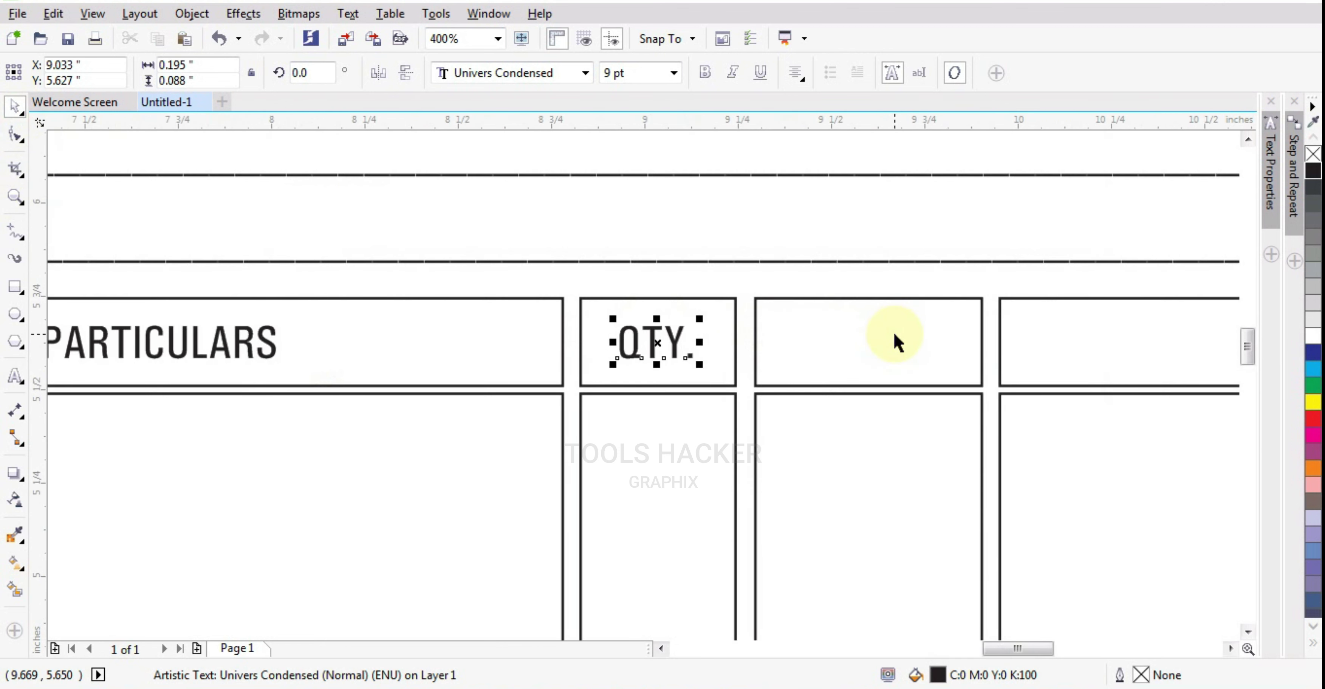
Copy the "QTY." label into the fourth header cell and change the copy's text to "RATE"
key("ctrl+c")
key("ctrl+v")
key("Right")
key("Right")
key("Right")
key("Right")
key("Right")
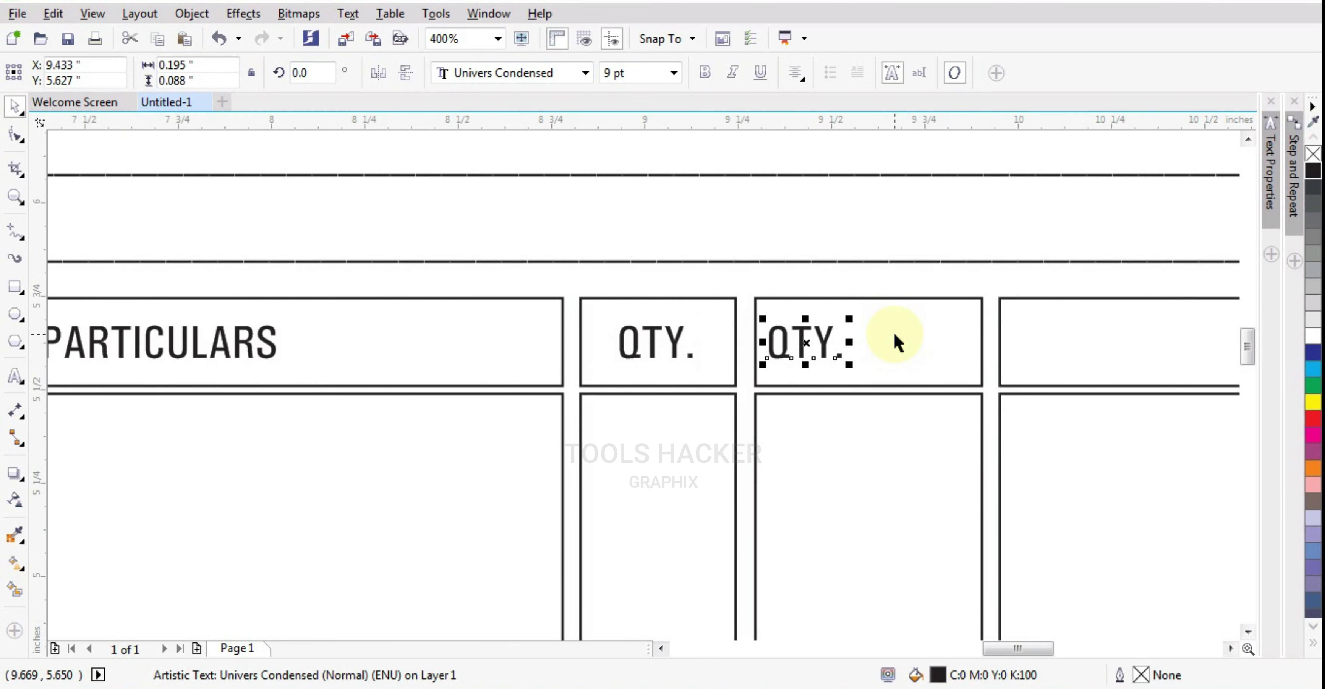
key("Right")
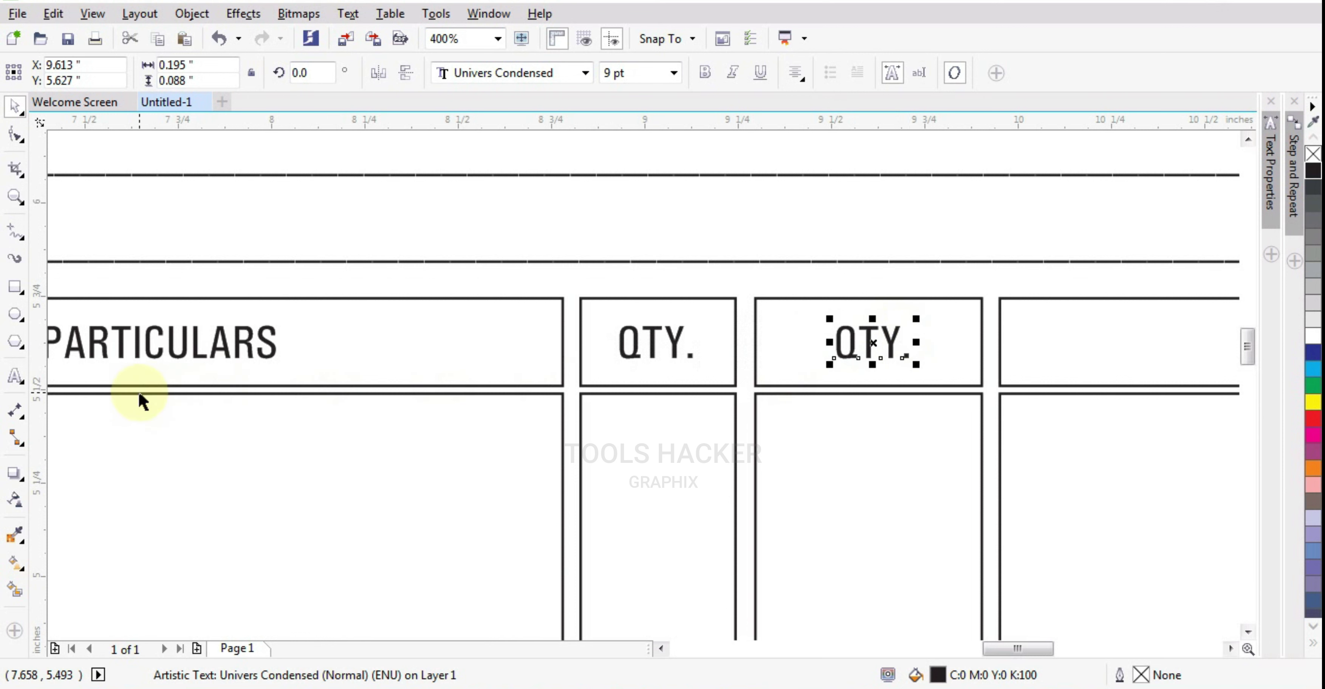
left_click(14, 377)
type("RATE")
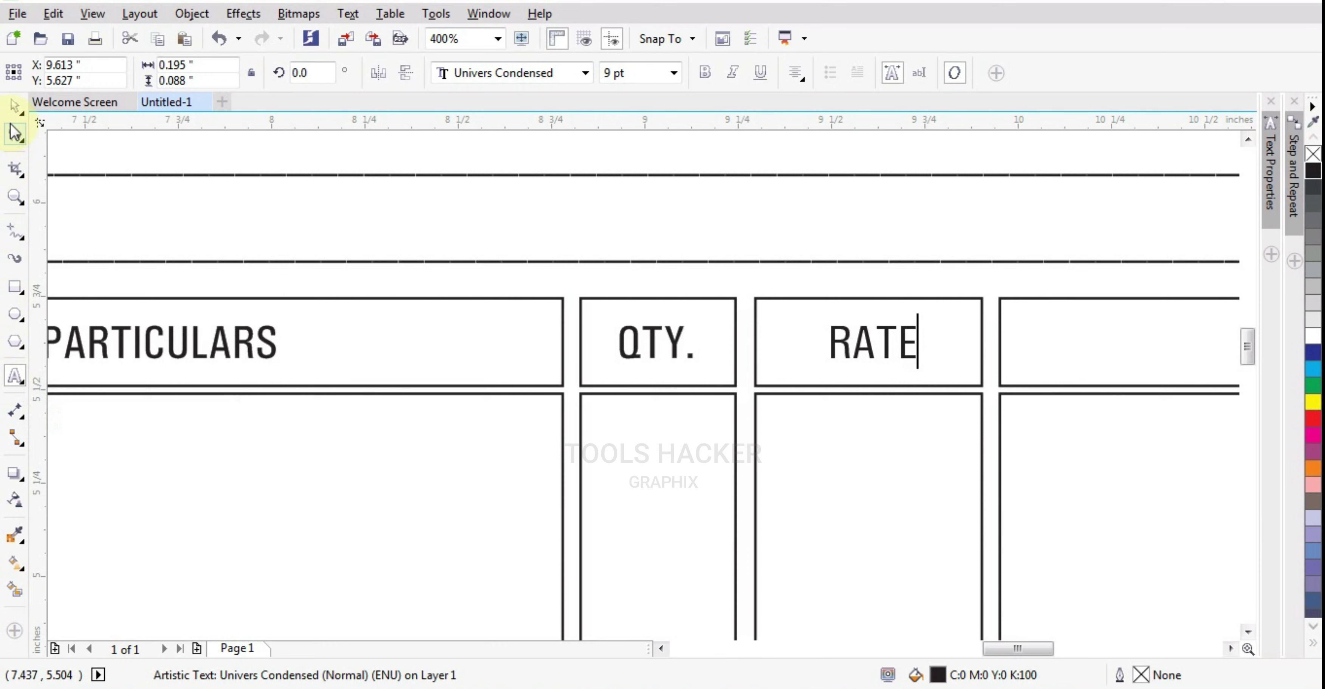
left_click(15, 106)
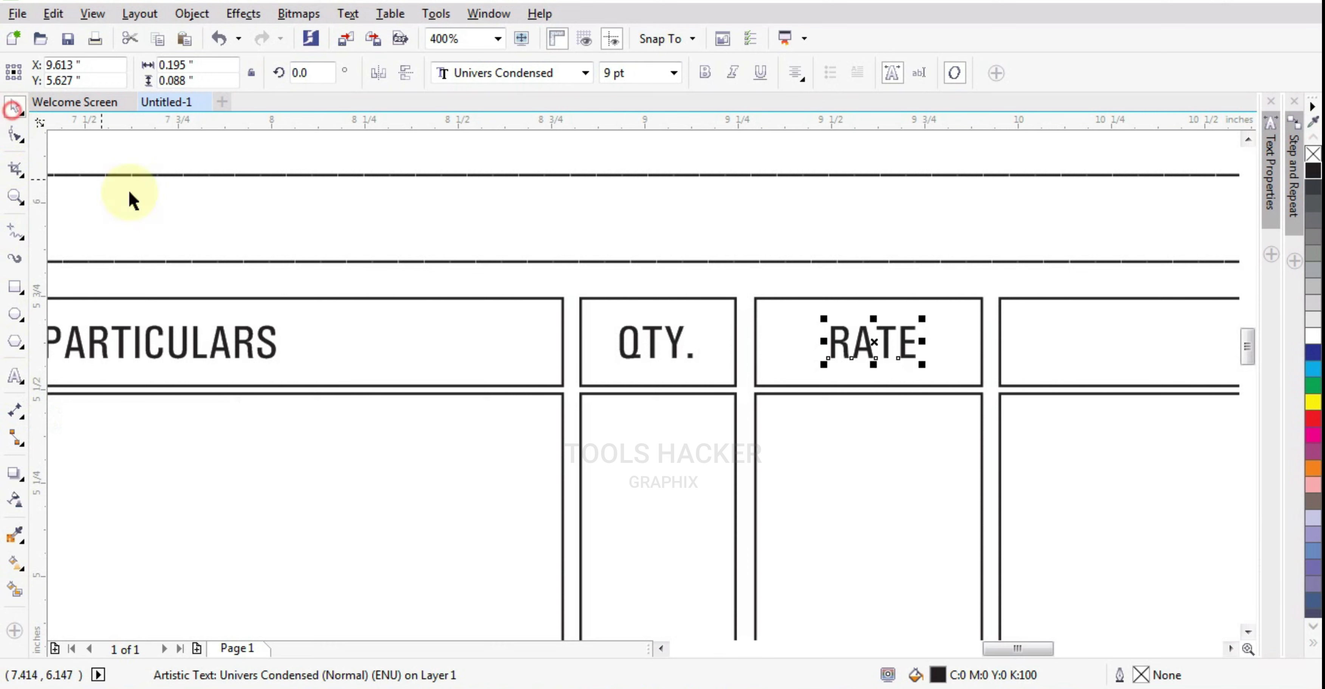
Place a copy of the "RATE" label in the fifth header cell and change its text to "AMOUNT"
scroll(505, 353, "down", 2)
left_click_drag(684, 355, 826, 335)
right_click(826, 346)
scroll(827, 348, "up", 2)
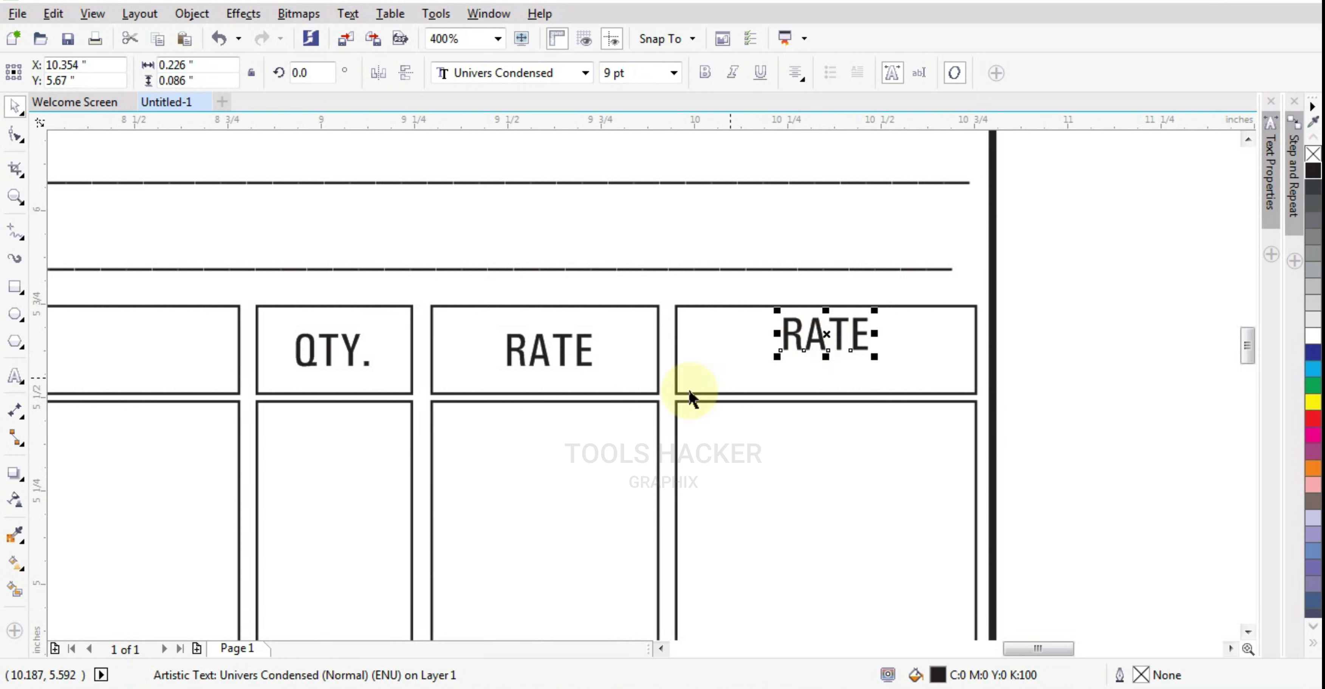
left_click(14, 381)
type("AMOU")
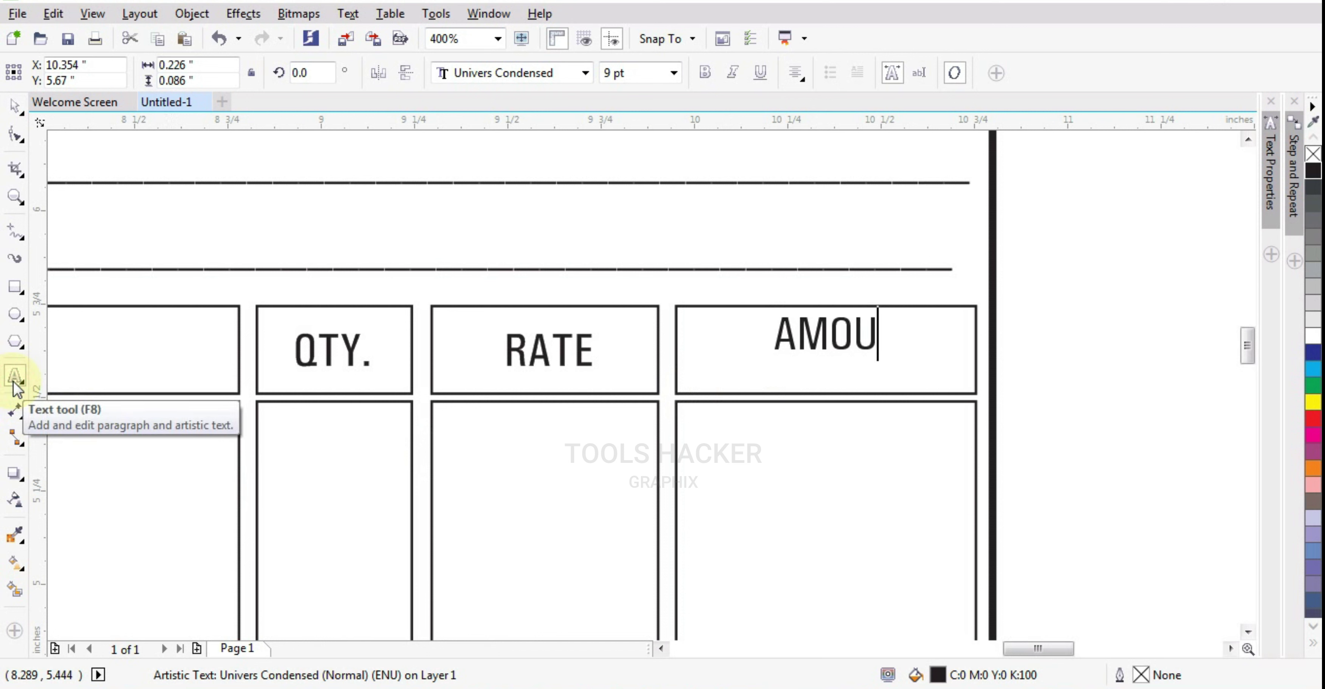
type("NT")
Add a second line with widely spaced "Rs." and "P." to the AMOUNT label and tighten its line spacing to fit the cell
key("Return")
type("rS")
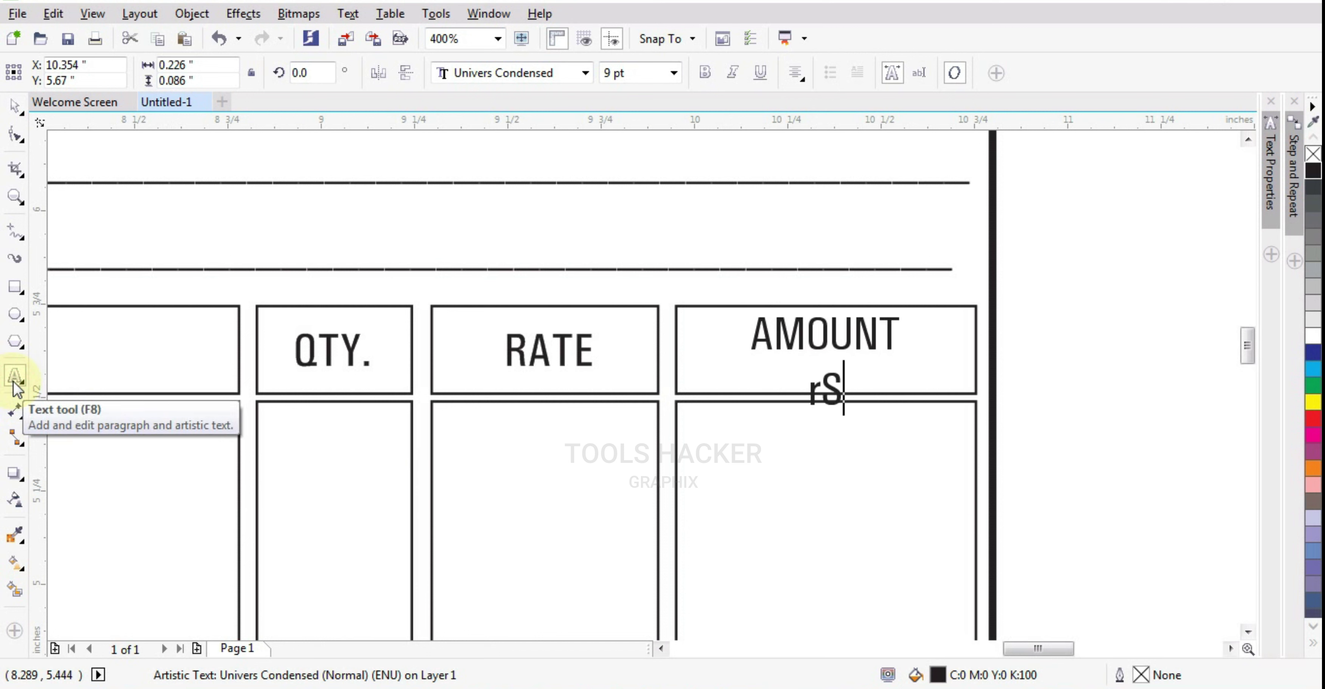
key("BackSpace")
key("BackSpace")
type("Rs.            |      P.")
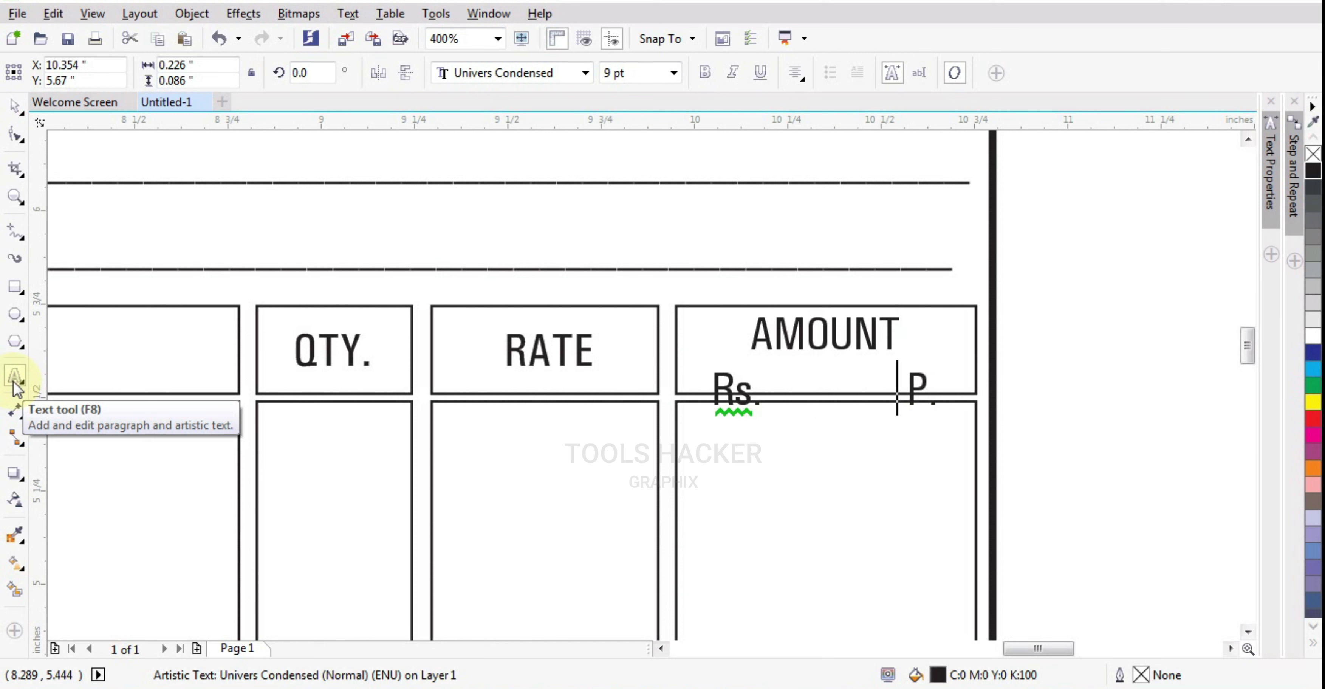
left_click(13, 136)
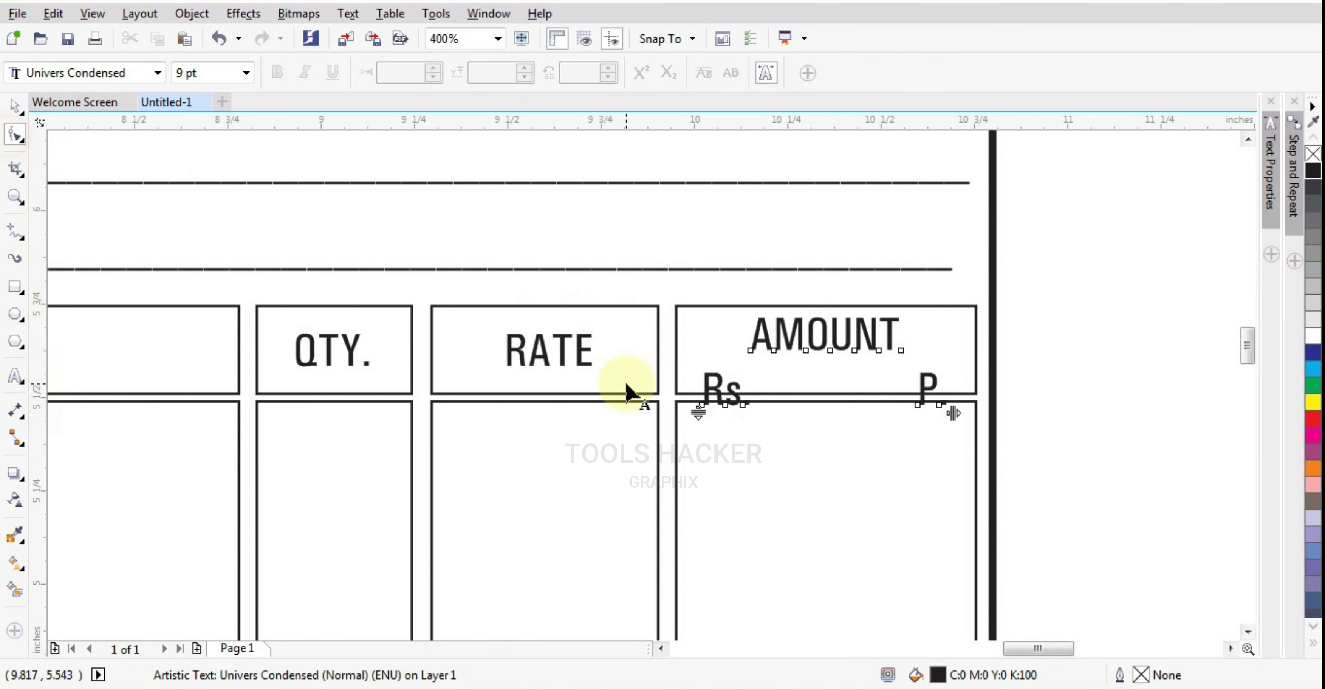
left_click_drag(694, 412, 692, 366)
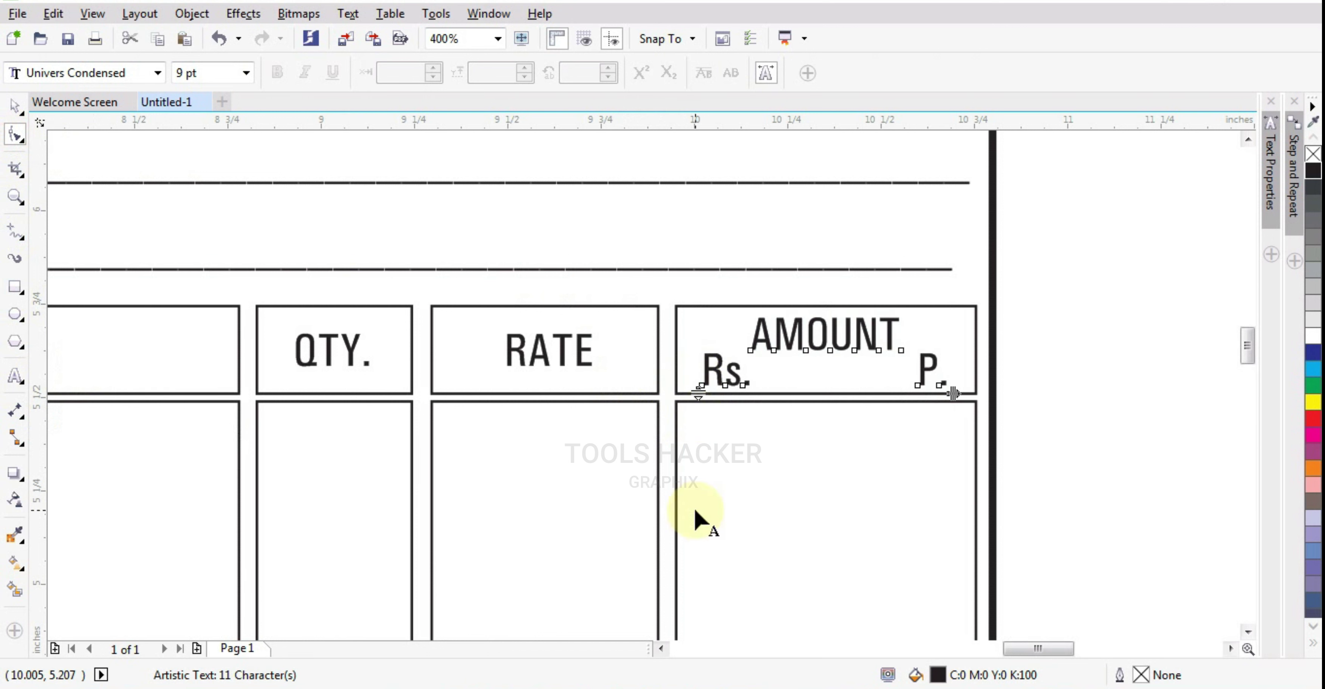
Draw a vertical 0.5 pt line about 1.09 in long from the top of the AMOUNT column body, just before "P."
left_click(21, 232)
left_click(905, 404)
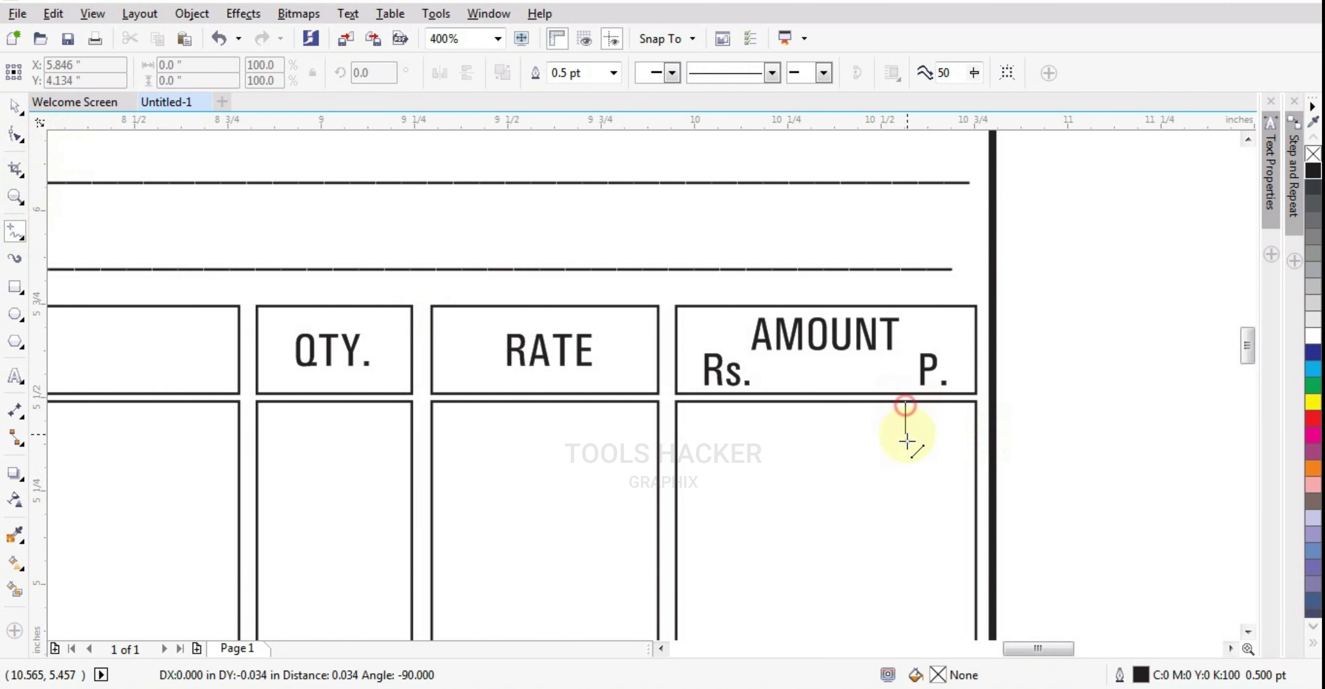
left_click(906, 632)
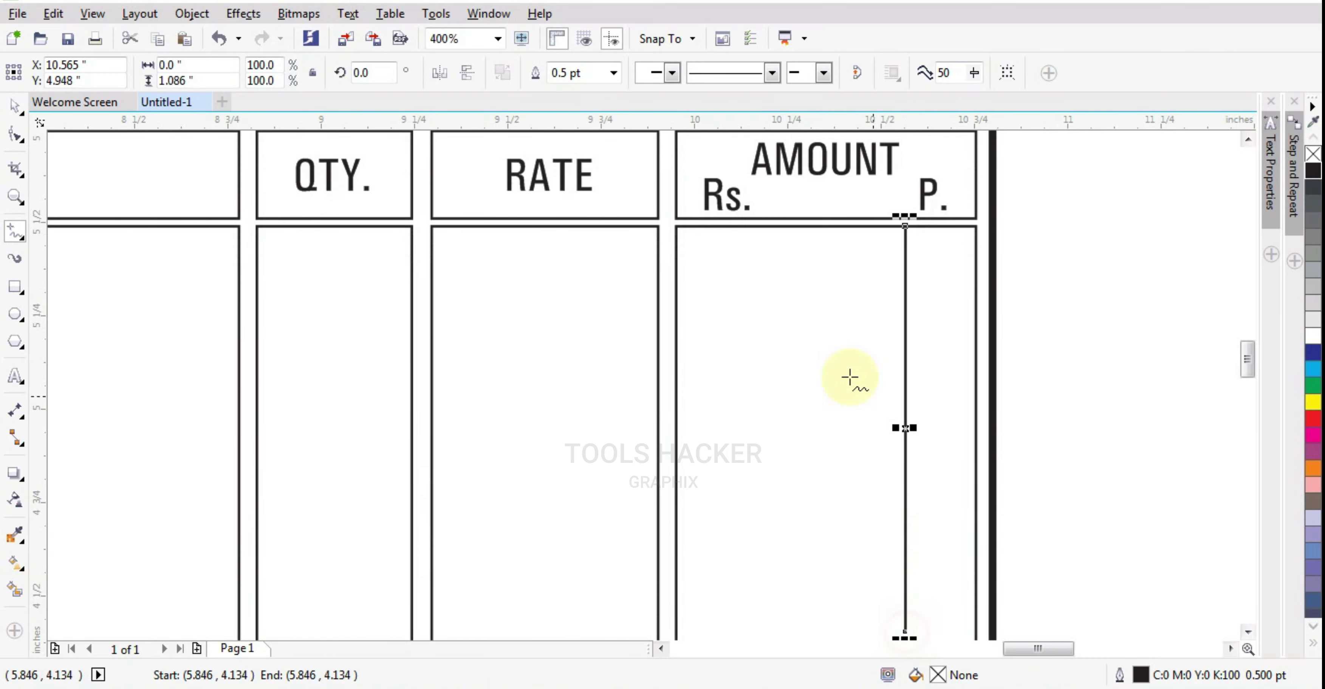
Stretch the vertical divider in the AMOUNT column to the table's bottom edge, about 4.5 in long
left_click(16, 109)
scroll(977, 235, "down", 3)
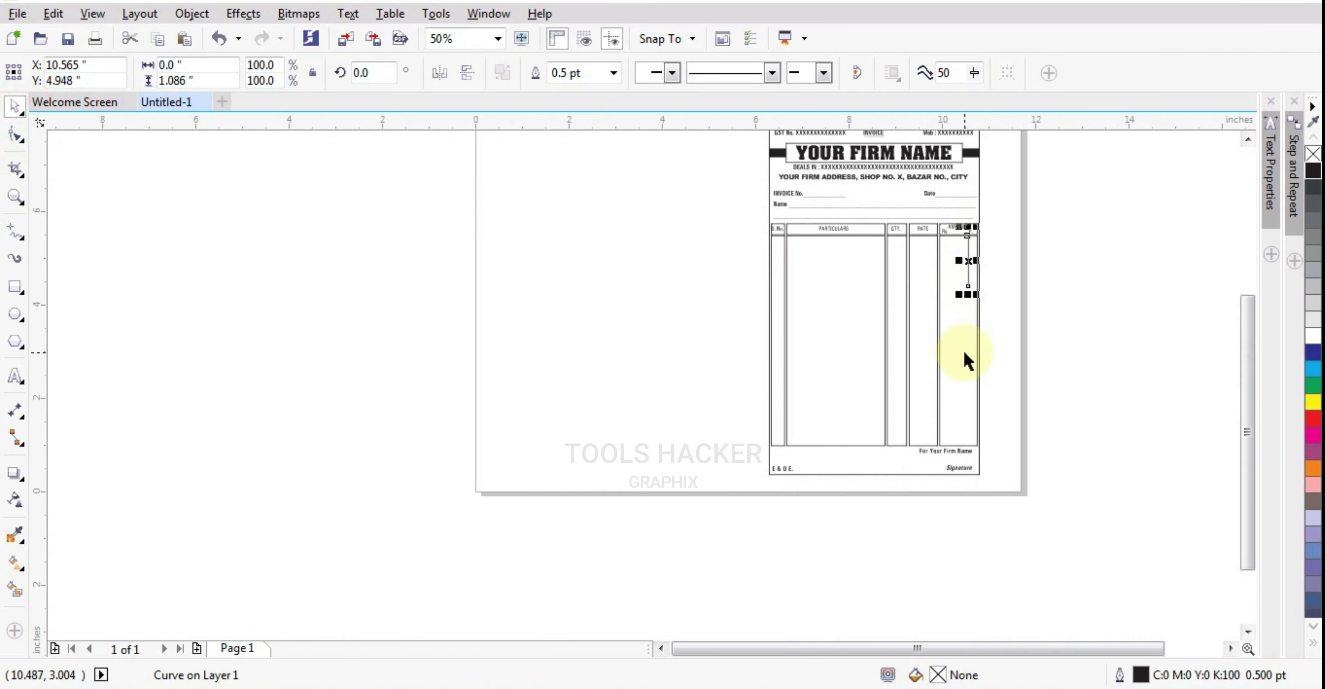
scroll(963, 349, "up", 1)
left_click_drag(971, 231, 988, 538)
scroll(991, 520, "up", 1)
scroll(991, 524, "up", 1)
scroll(411, 491, "down", 1)
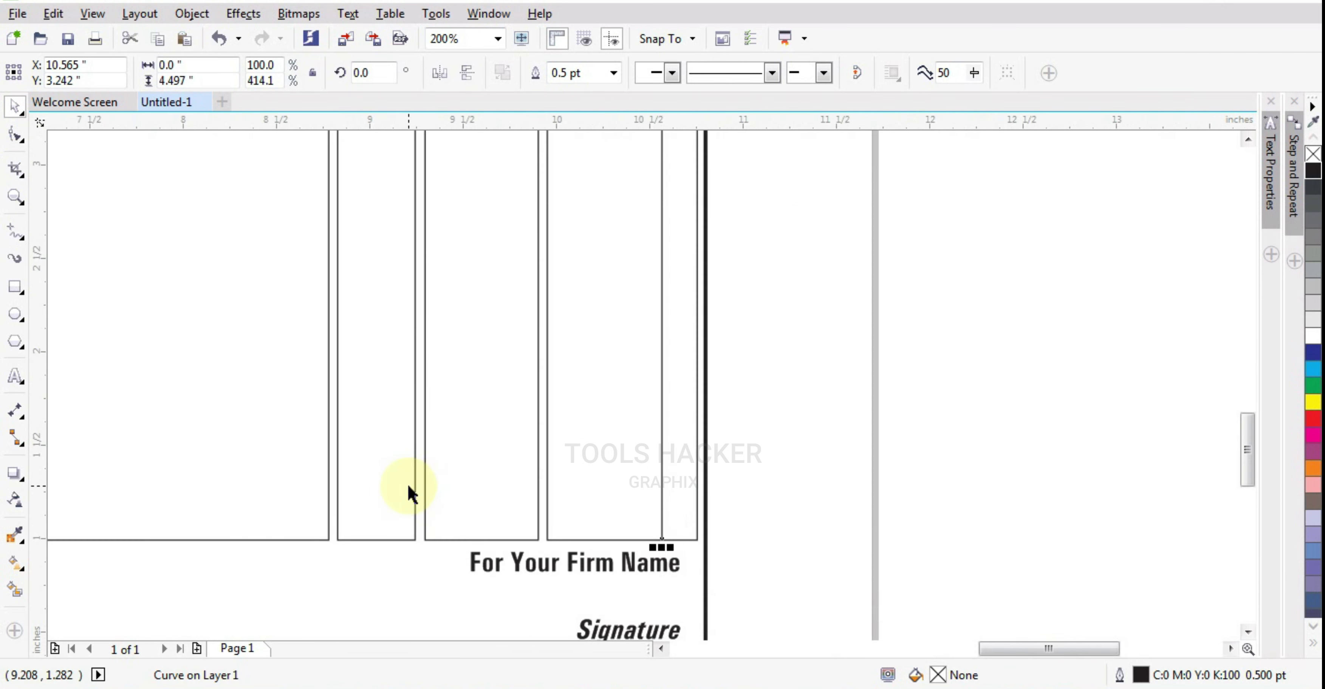
Draw a horizontal line about 1.46 in long across the RATE and AMOUNT columns, just above the table's bottom edge
left_click(19, 240)
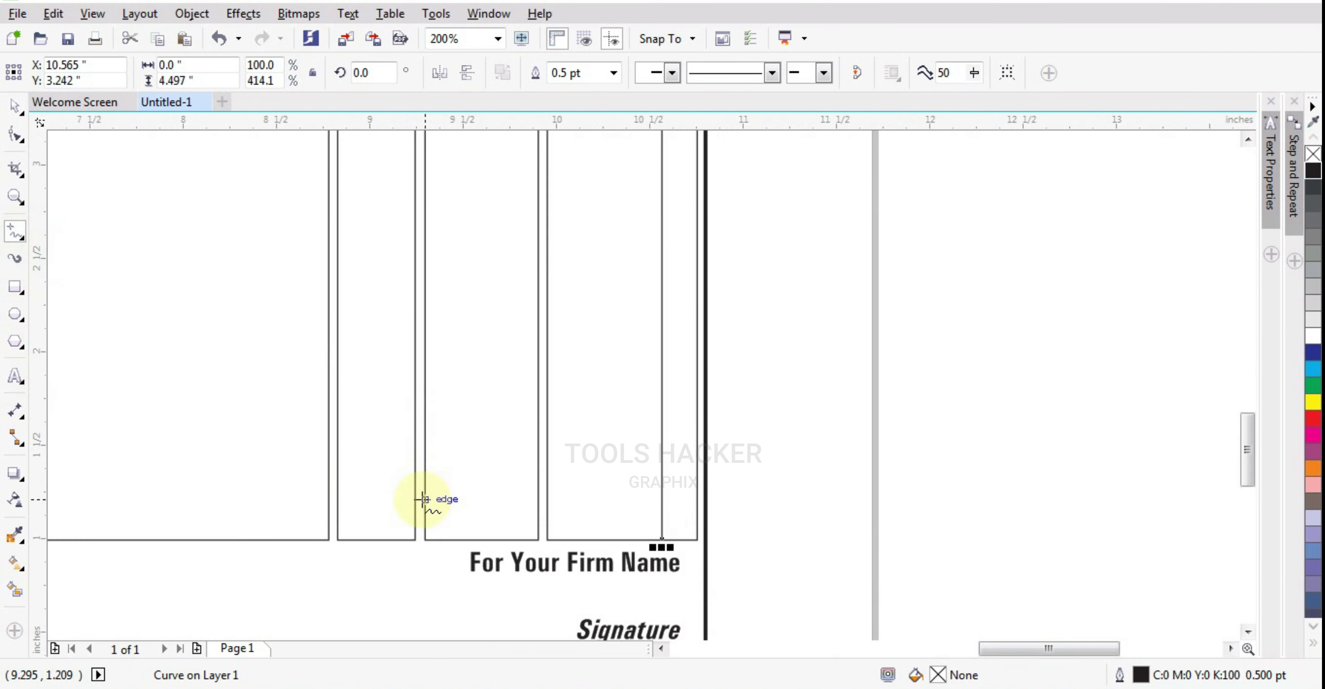
scroll(520, 506, "up", 1)
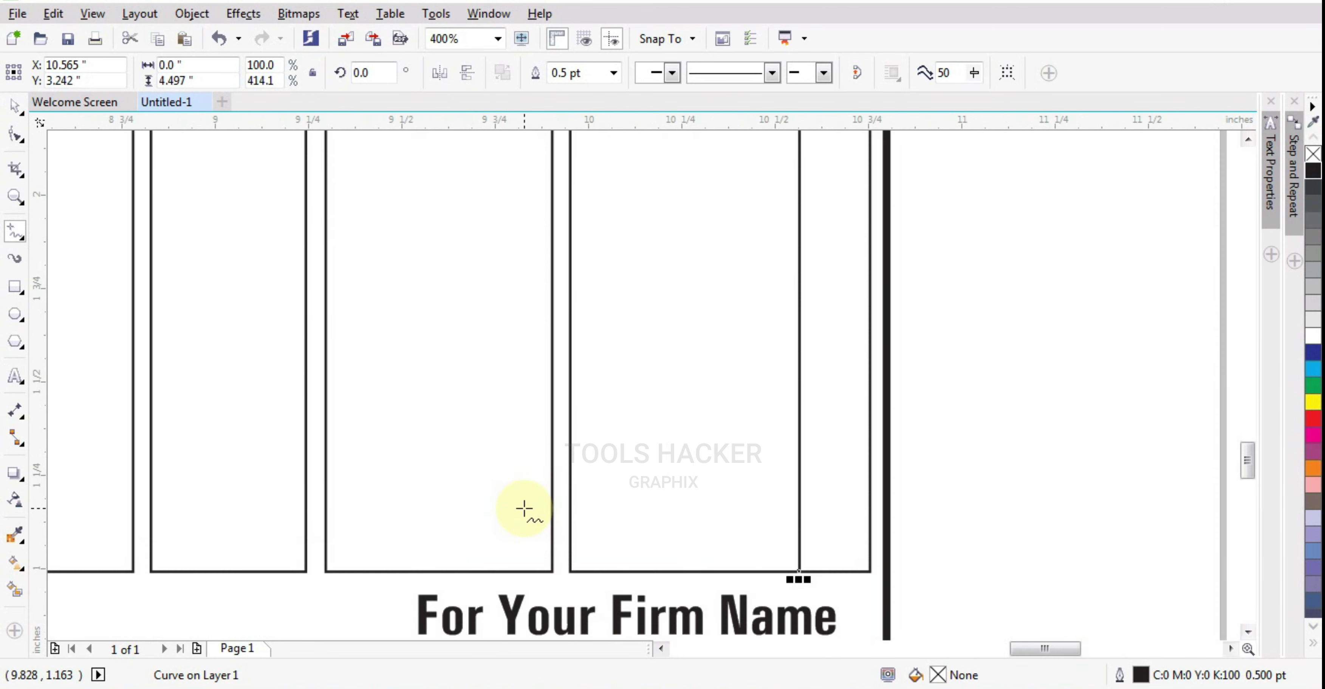
left_click(325, 497)
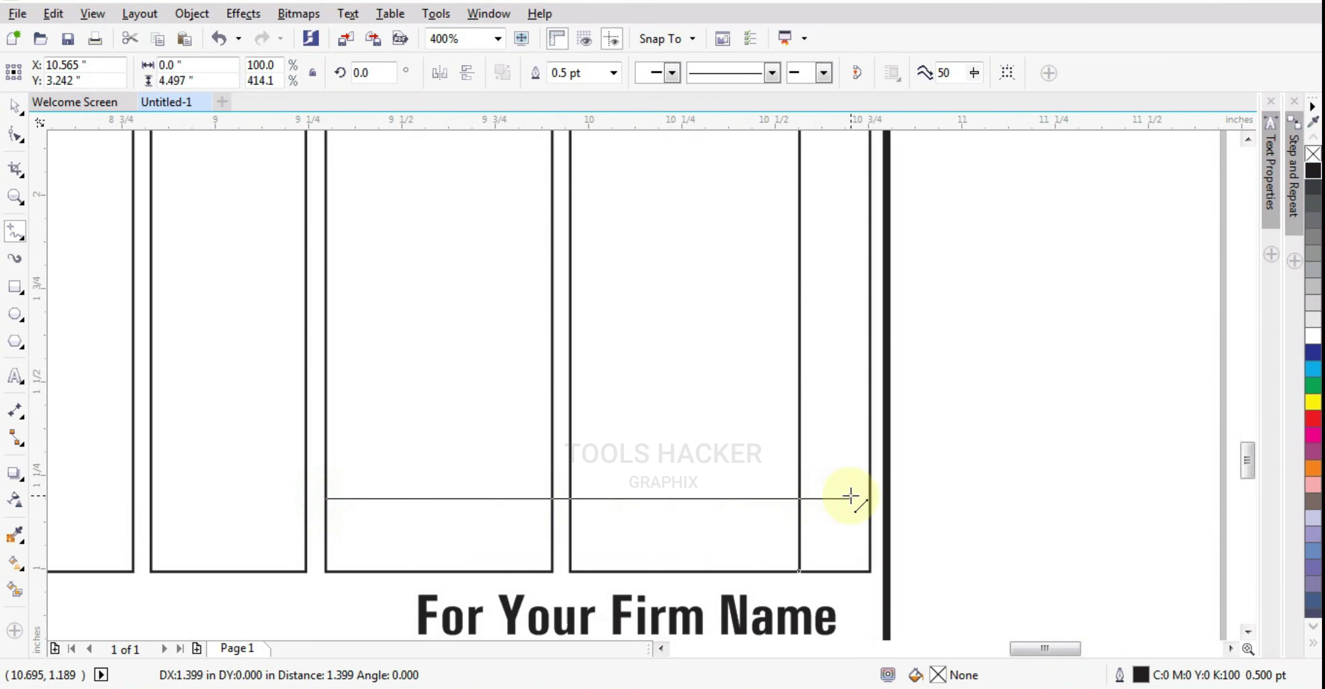
left_click(866, 498)
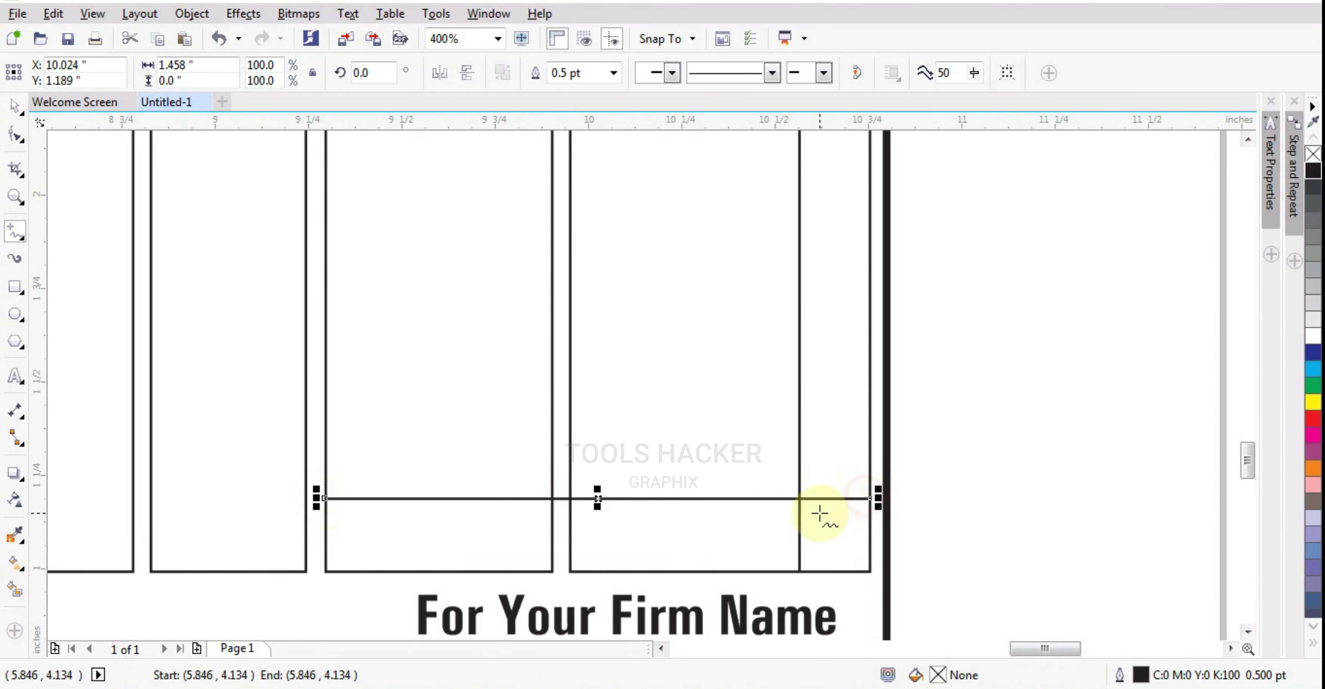
scroll(819, 518, "down", 2)
left_click(15, 103)
scroll(824, 510, "up", 1)
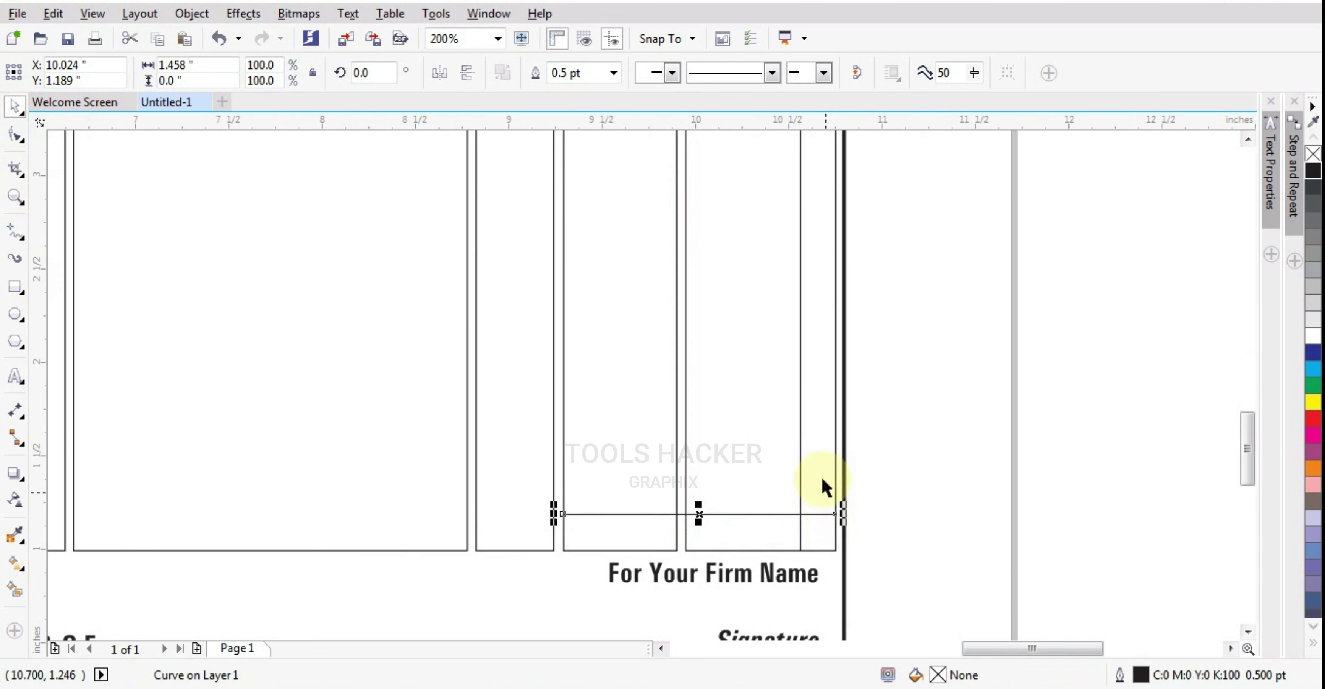
left_click(866, 342)
Copy the short horizontal line and align the copy with the top-left corner of the table body under "S. No."
scroll(766, 502, "down", 2)
scroll(732, 495, "up", 1)
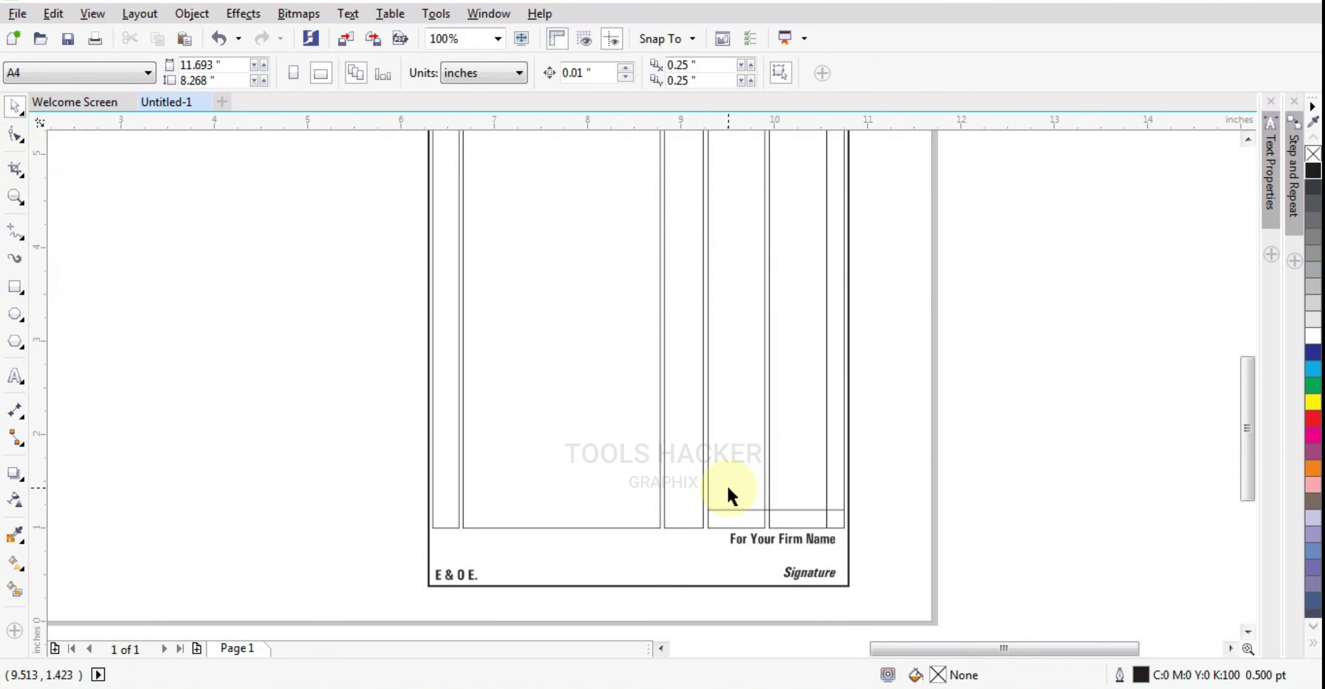
left_click_drag(725, 509, 447, 162)
scroll(522, 196, "down", 1)
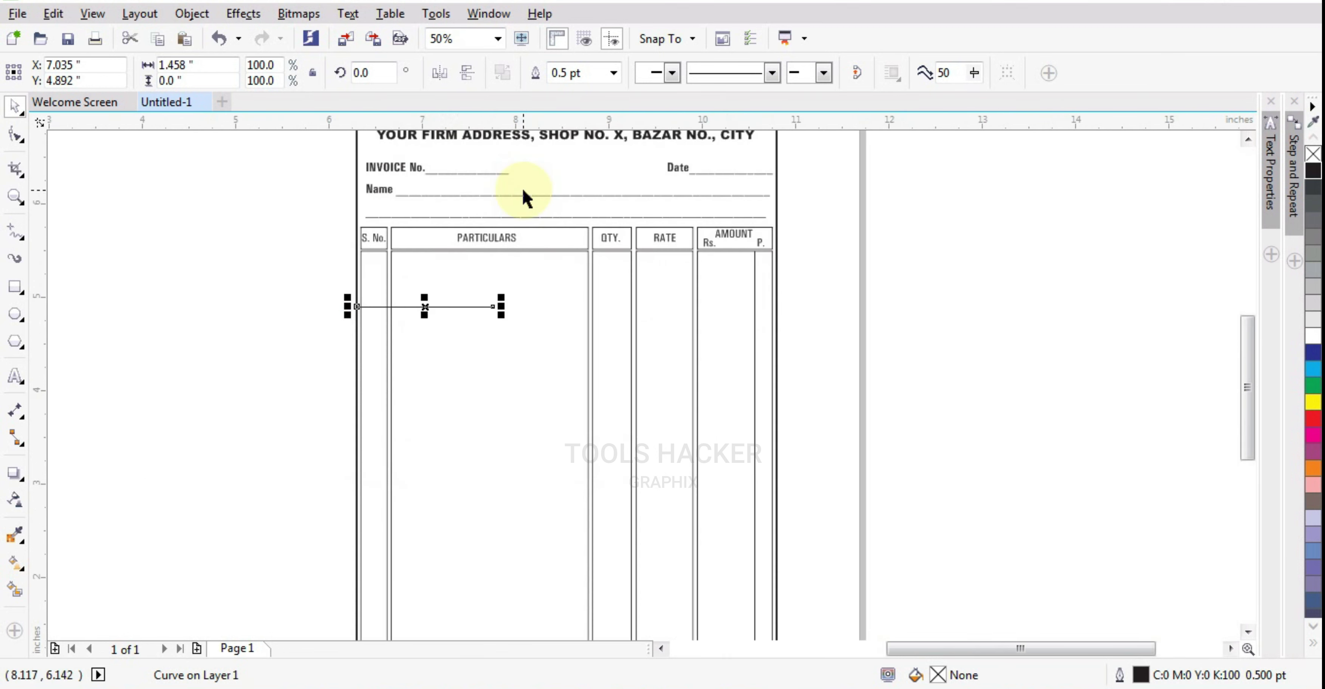
scroll(294, 351, "up", 2)
left_click_drag(219, 420, 242, 314)
scroll(245, 315, "up", 2)
left_click(301, 329, "shift")
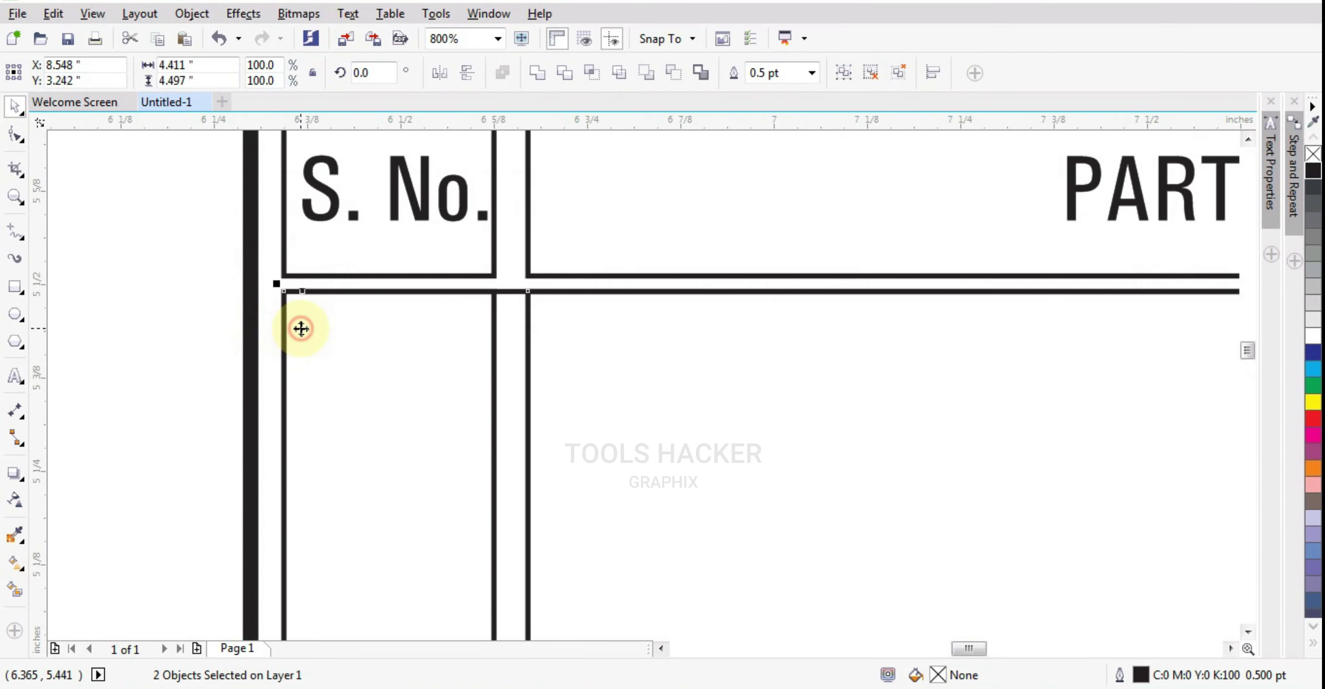
left_click(301, 329, "shift")
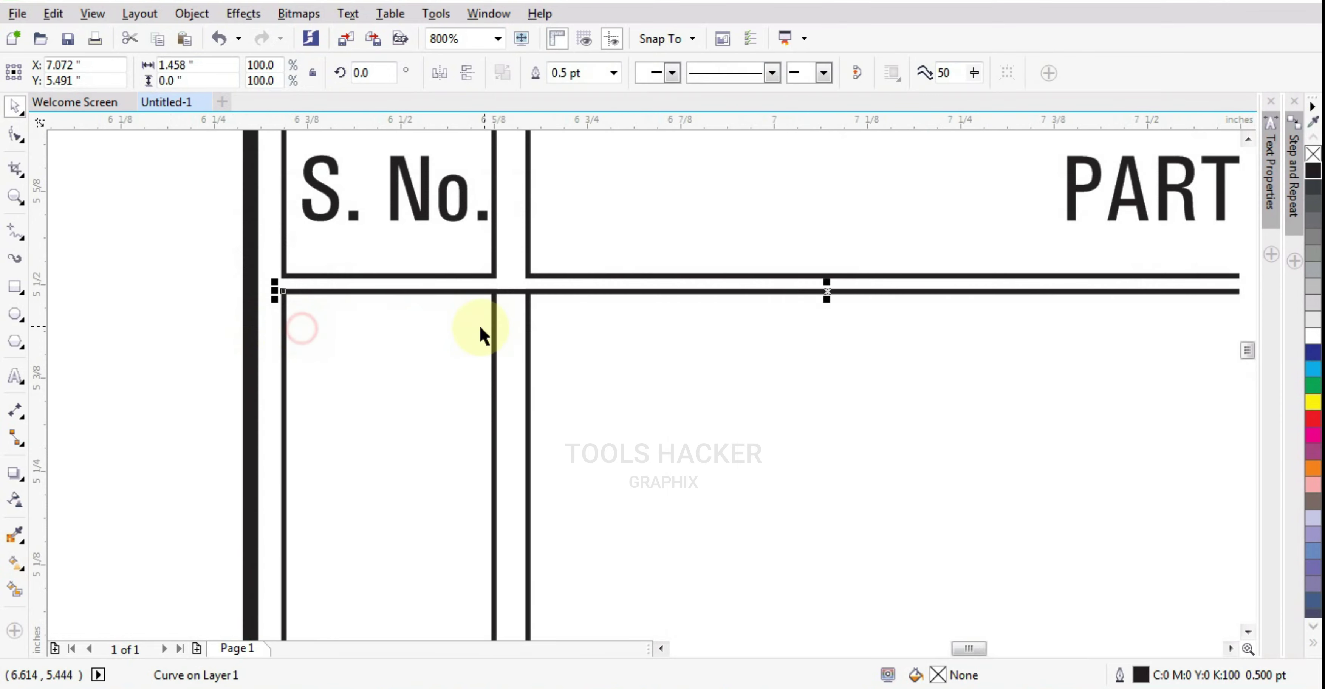
Stretch the copied line across the full table width to the AMOUNT column's outer edge, about 4.41 in
scroll(473, 323, "down", 2)
scroll(675, 320, "down", 1)
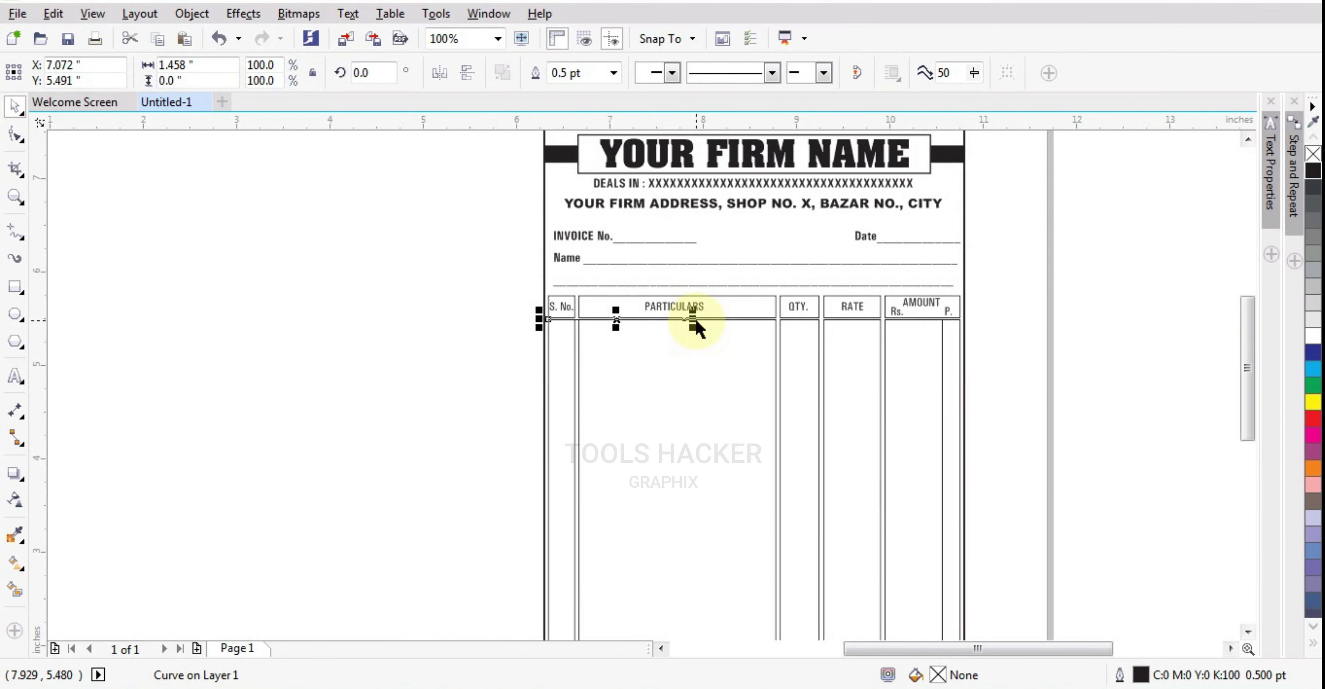
left_click_drag(690, 322, 968, 369)
scroll(968, 368, "up", 5)
scroll(937, 267, "down", 5)
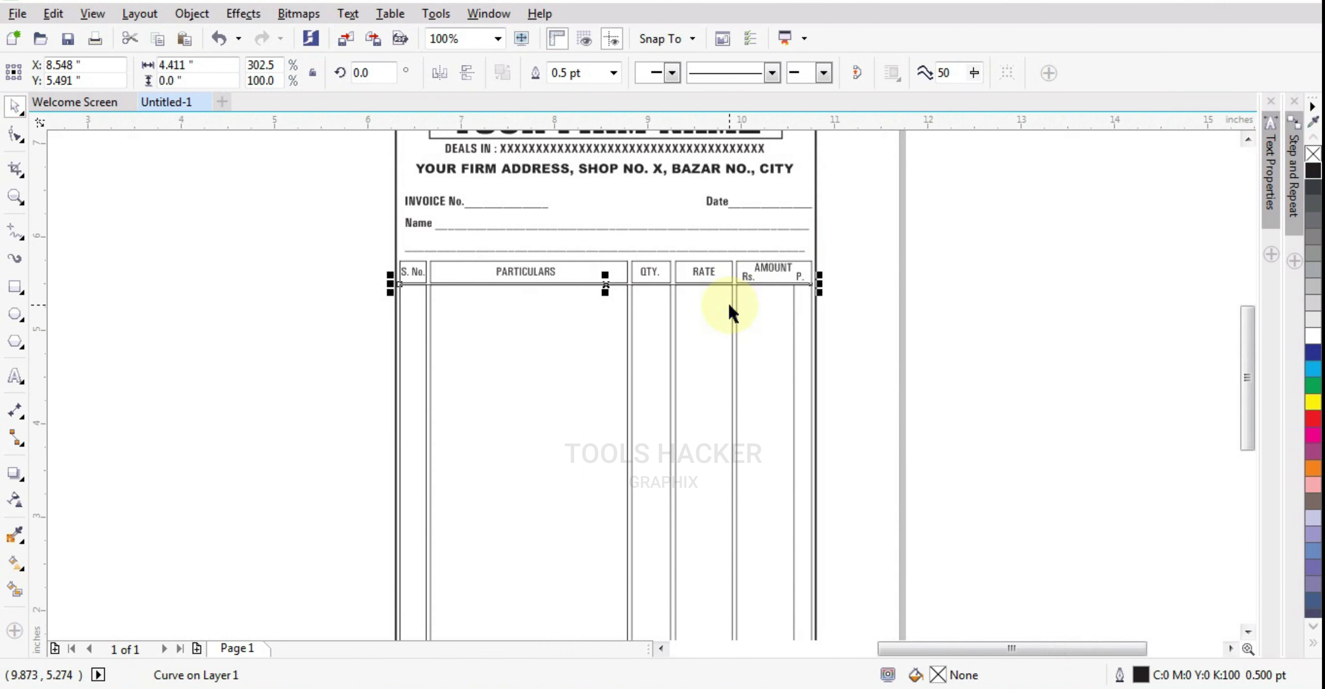
Shift the full-width line 0.24 in down and duplicate it sixteen times at the same spacing to rule the table rows
key("Down")
key("Down")
key("Down")
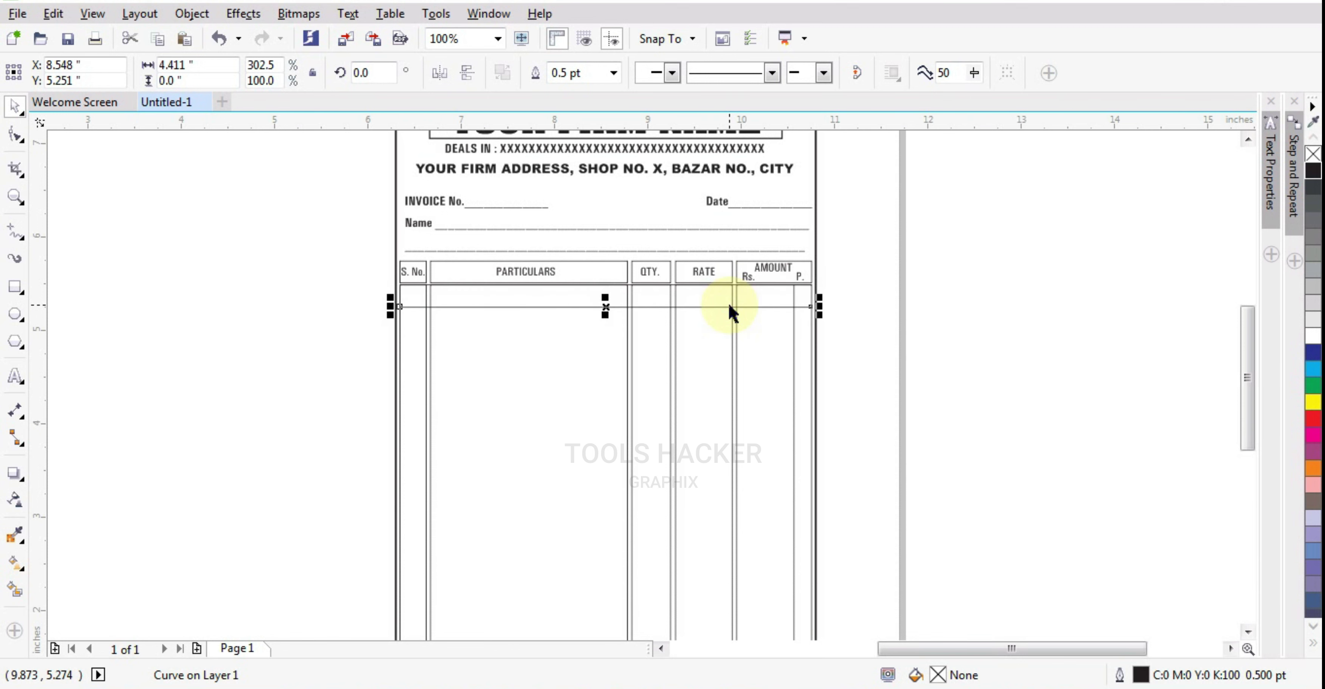
key("ctrl+d")
key("ctrl+d")
key("ctrl+d")
key("ctrl+d")
key("ctrl+d")
key("ctrl+d")
key("ctrl+d")
key("ctrl+d")
key("ctrl+d")
key("ctrl+d")
key("ctrl+d")
key("ctrl+d")
key("ctrl+d")
key("ctrl+d")
key("ctrl+d")
key("ctrl+d")
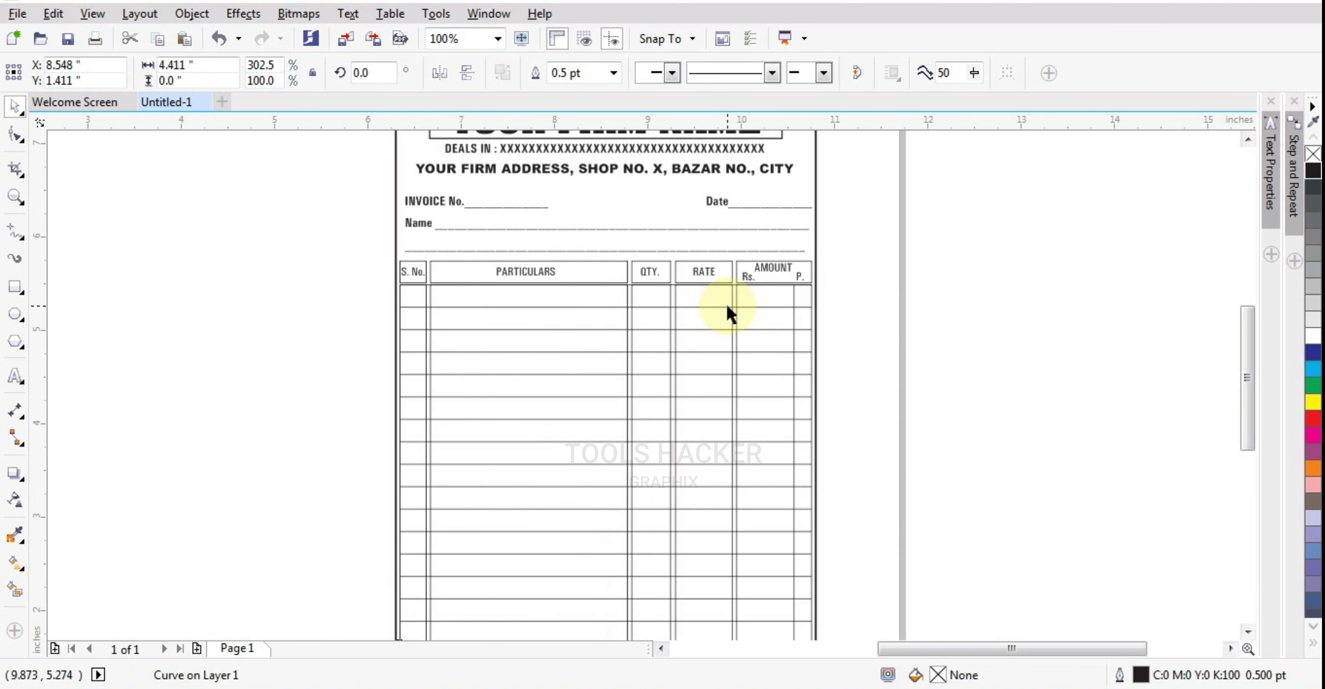
scroll(659, 359, "down", 2)
scroll(669, 386, "up", 2)
left_click(912, 414)
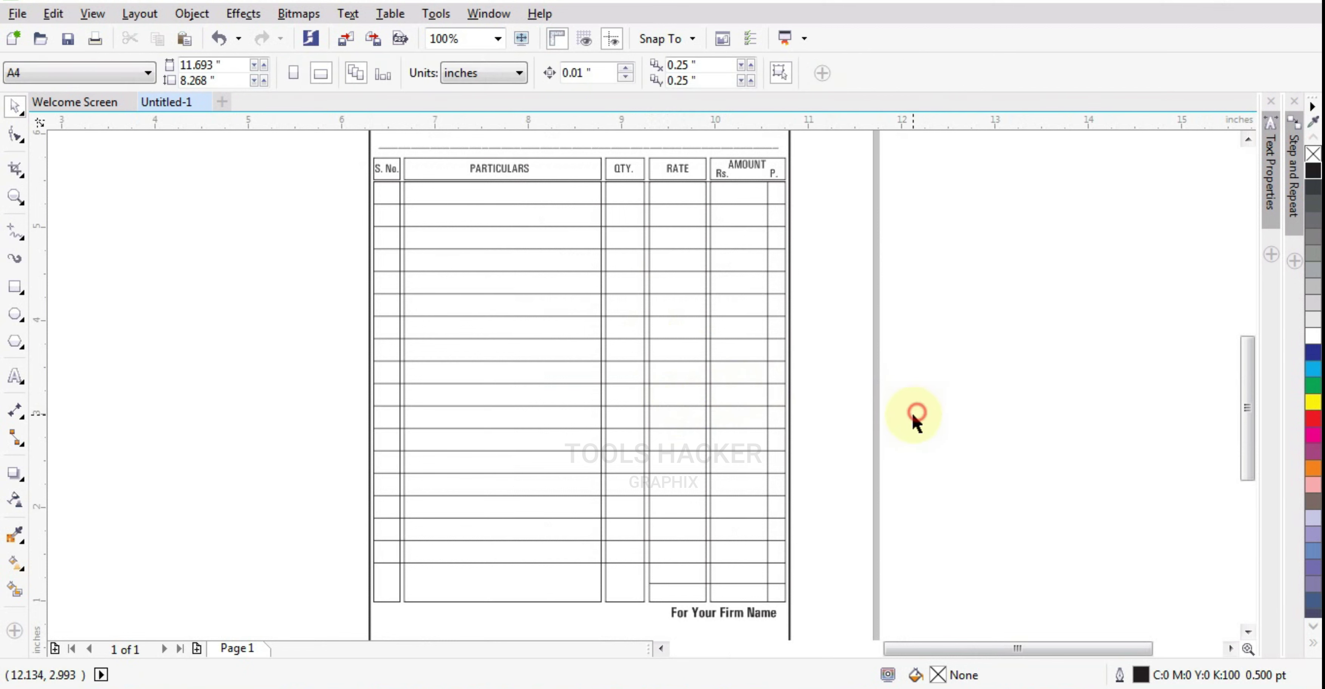
Move the short line across the bottom of the RATE and AMOUNT columns slightly up to enlarge the last row
scroll(745, 552, "up", 1)
scroll(661, 337, "down", 1)
scroll(644, 484, "up", 1)
scroll(645, 483, "up", 1)
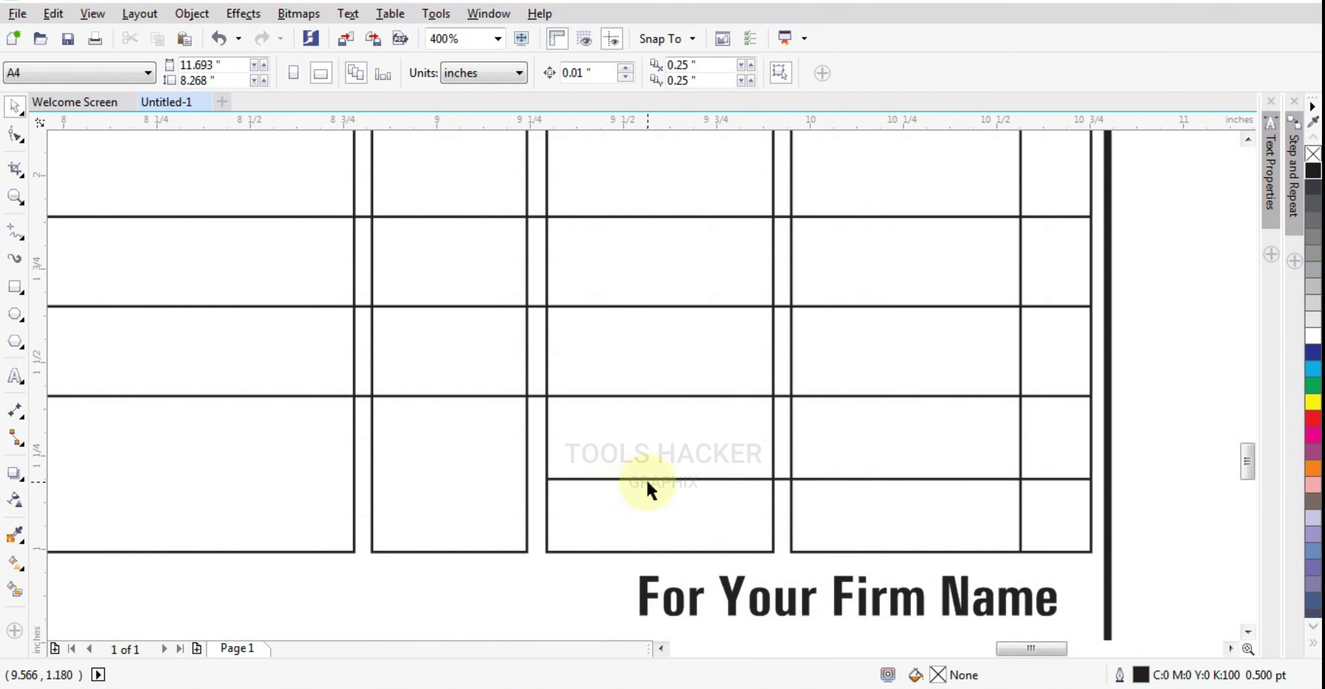
left_click(646, 477)
left_click_drag(666, 478, 666, 470)
Copy the "For Your Firm Name" text, change the copy to "TOTAL" and place it in the bottom cell of the RATE column
left_click(744, 600)
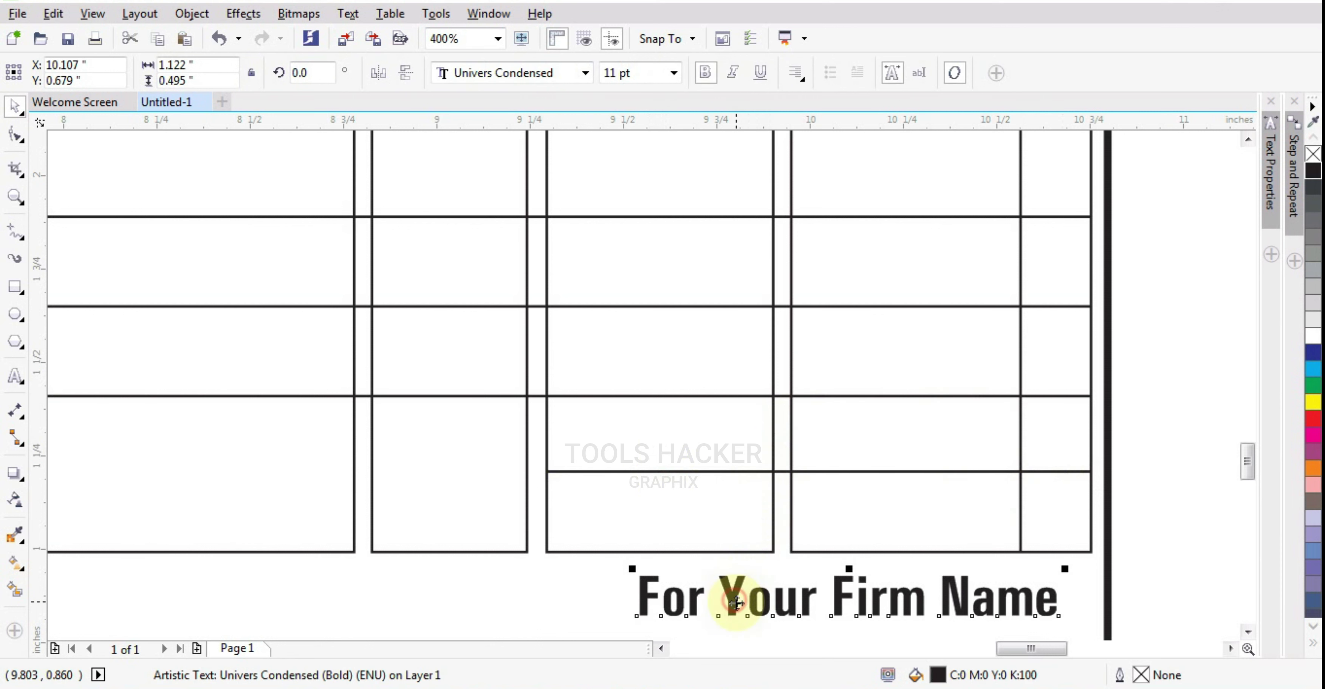
left_click_drag(735, 592, 737, 535)
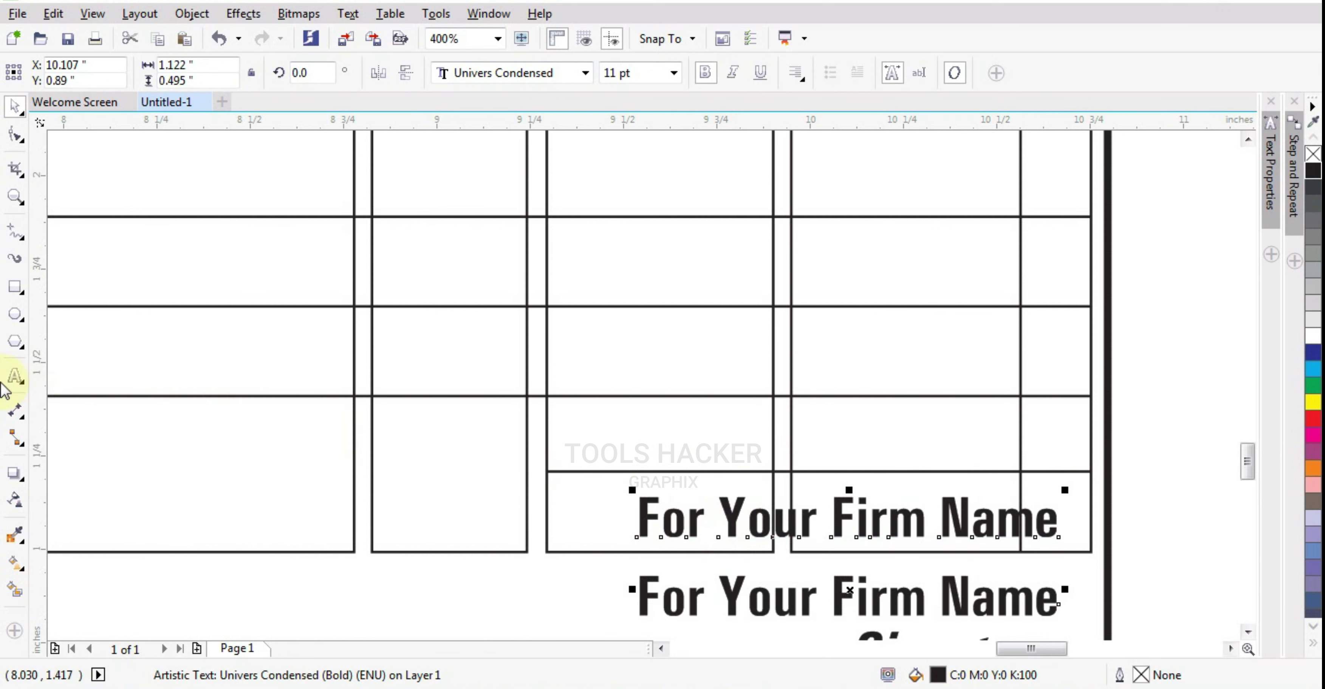
left_click(15, 376)
key("ctrl+a")
type("t")
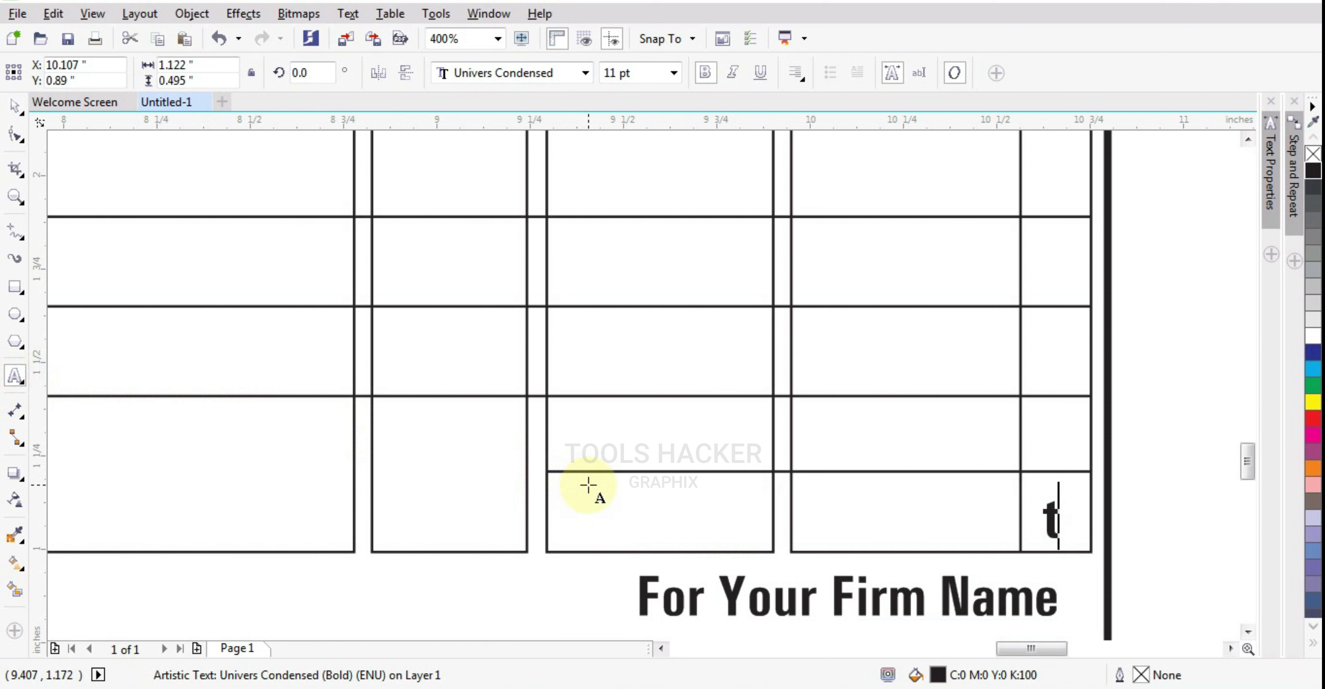
type("TOTAL")
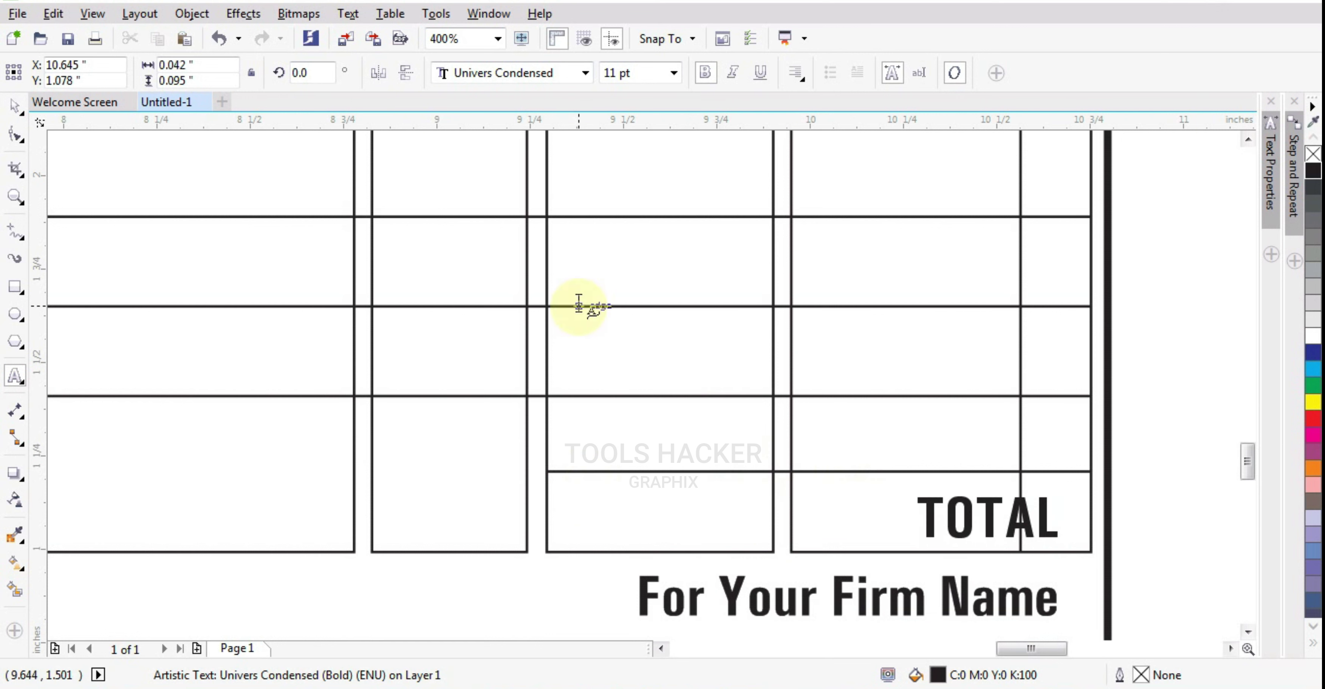
left_click(14, 107)
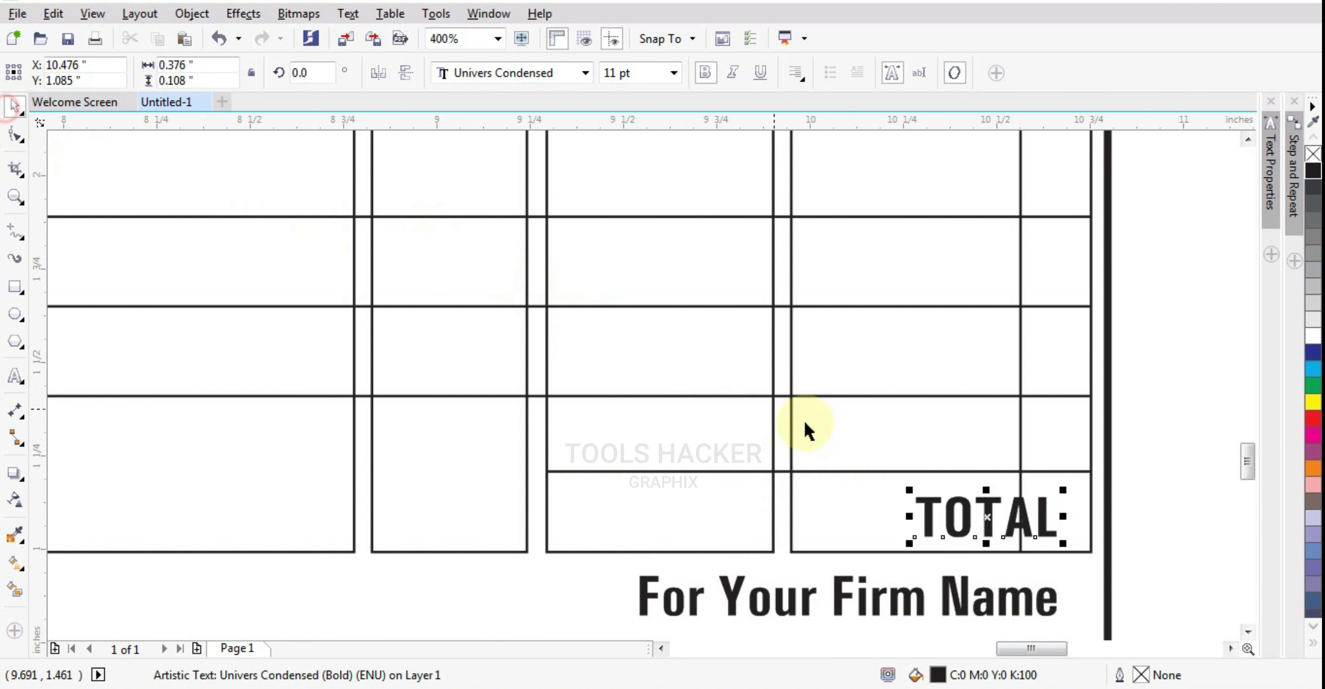
left_click_drag(929, 513, 607, 512)
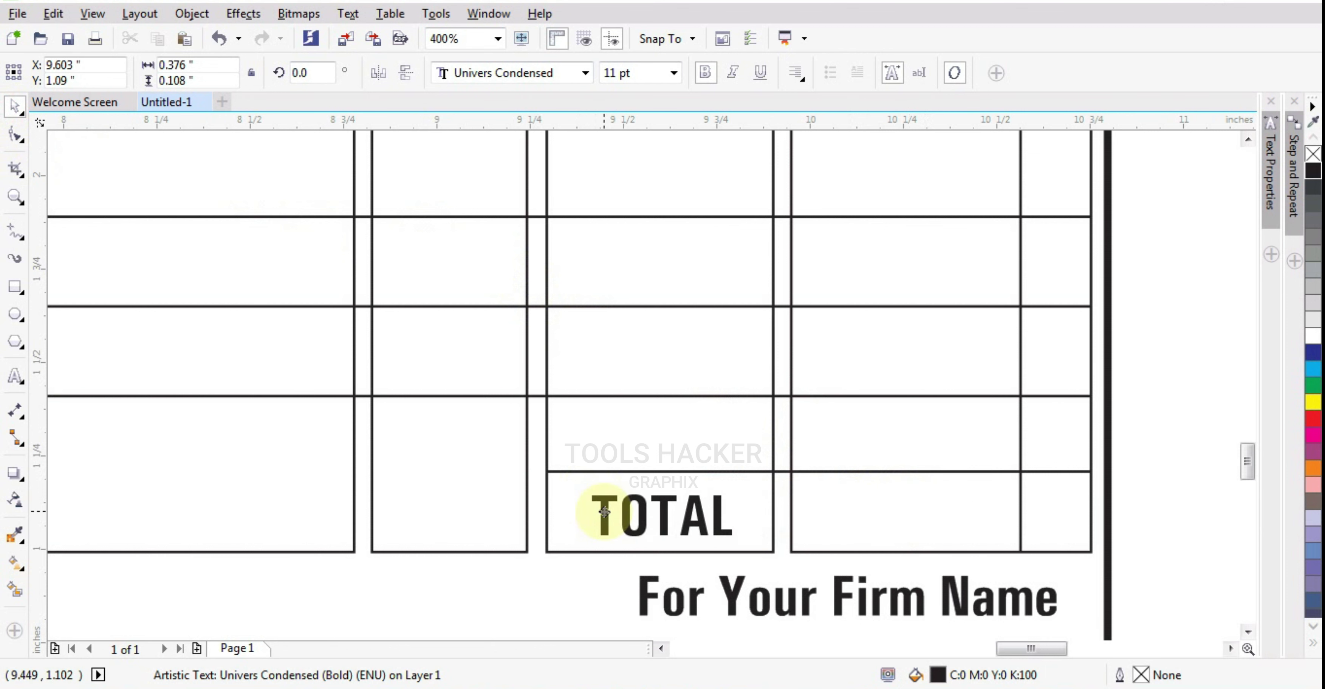
Group all the objects of the completed invoice page, from the firm header down to the signature footer
scroll(892, 448, "down", 1)
scroll(675, 518, "down", 1)
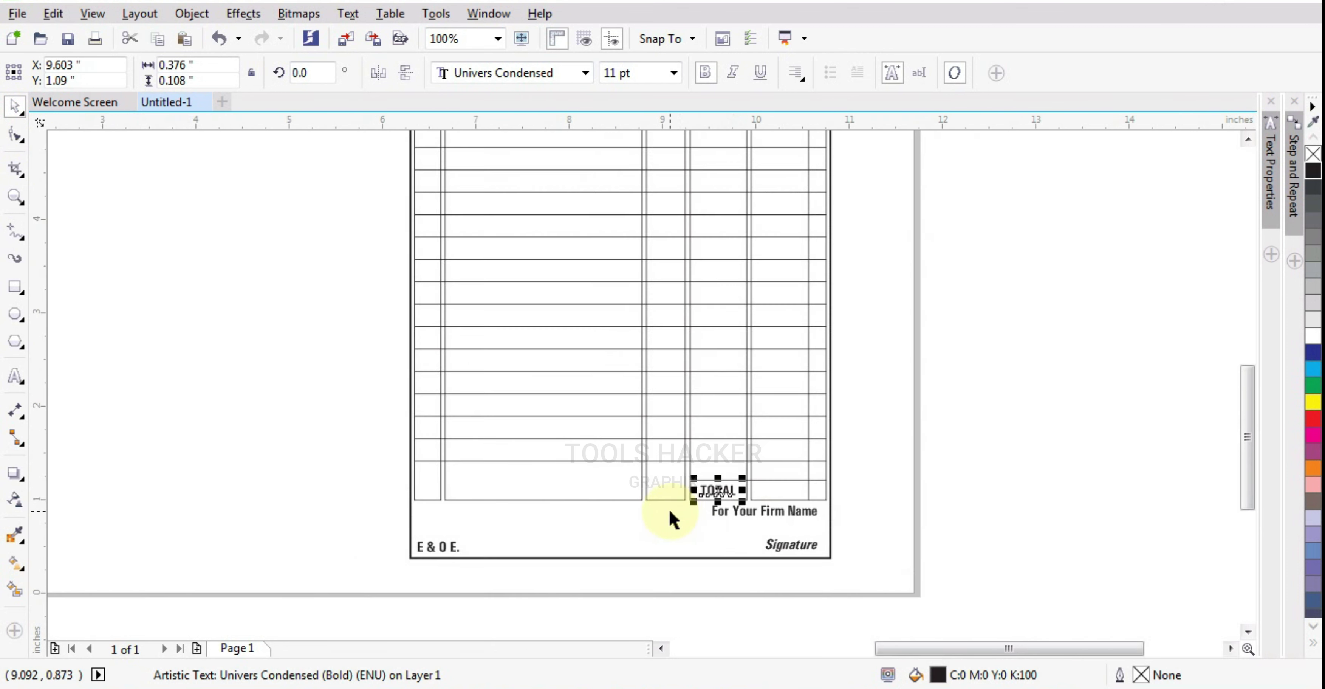
left_click(921, 465)
scroll(556, 471, "down", 1)
scroll(564, 396, "up", 1)
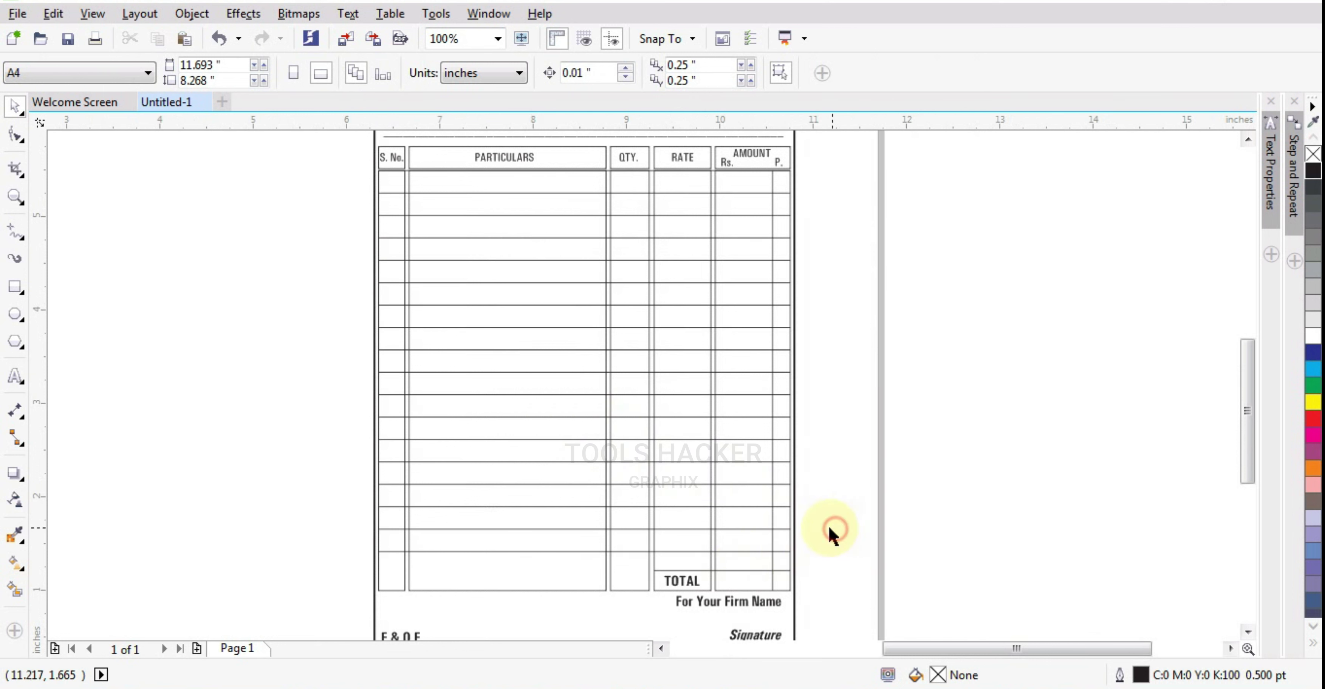
scroll(458, 511, "down", 1)
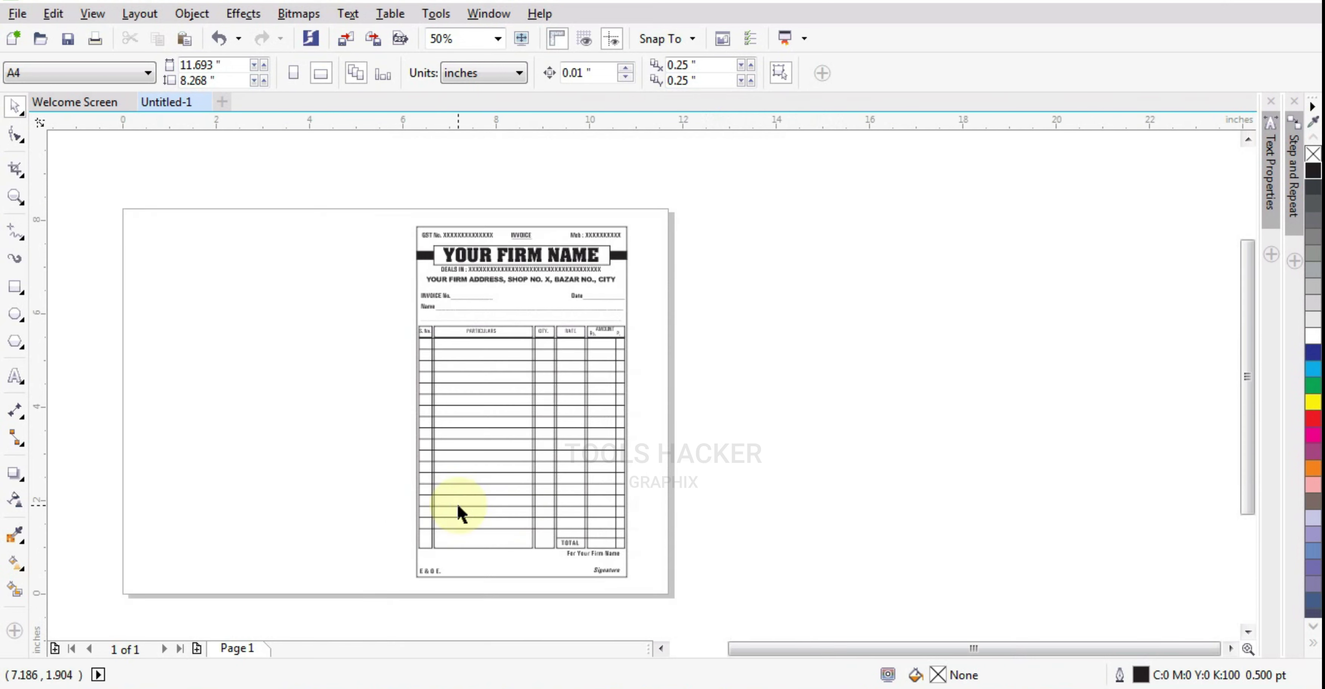
left_click_drag(659, 203, 409, 595)
key("ctrl+g")
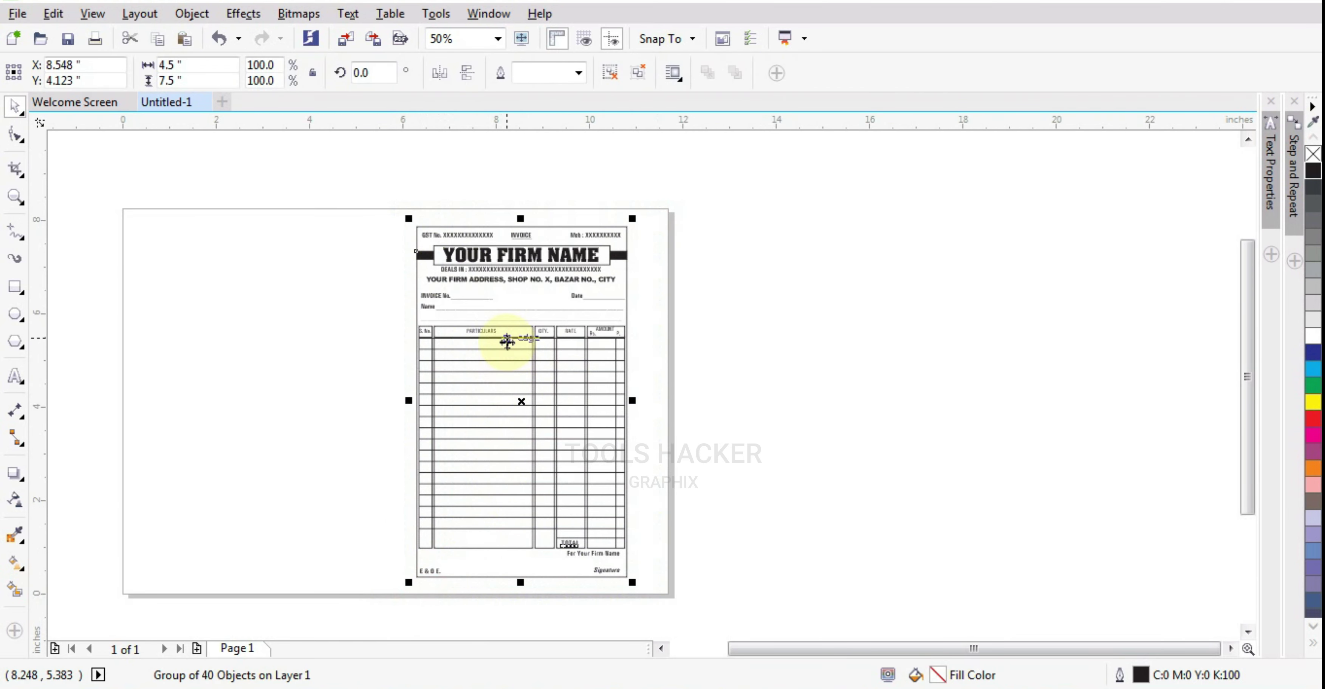
Examine the grouped invoice up close and as a whole, from the header to the total row and footer
scroll(518, 302, "up", 1)
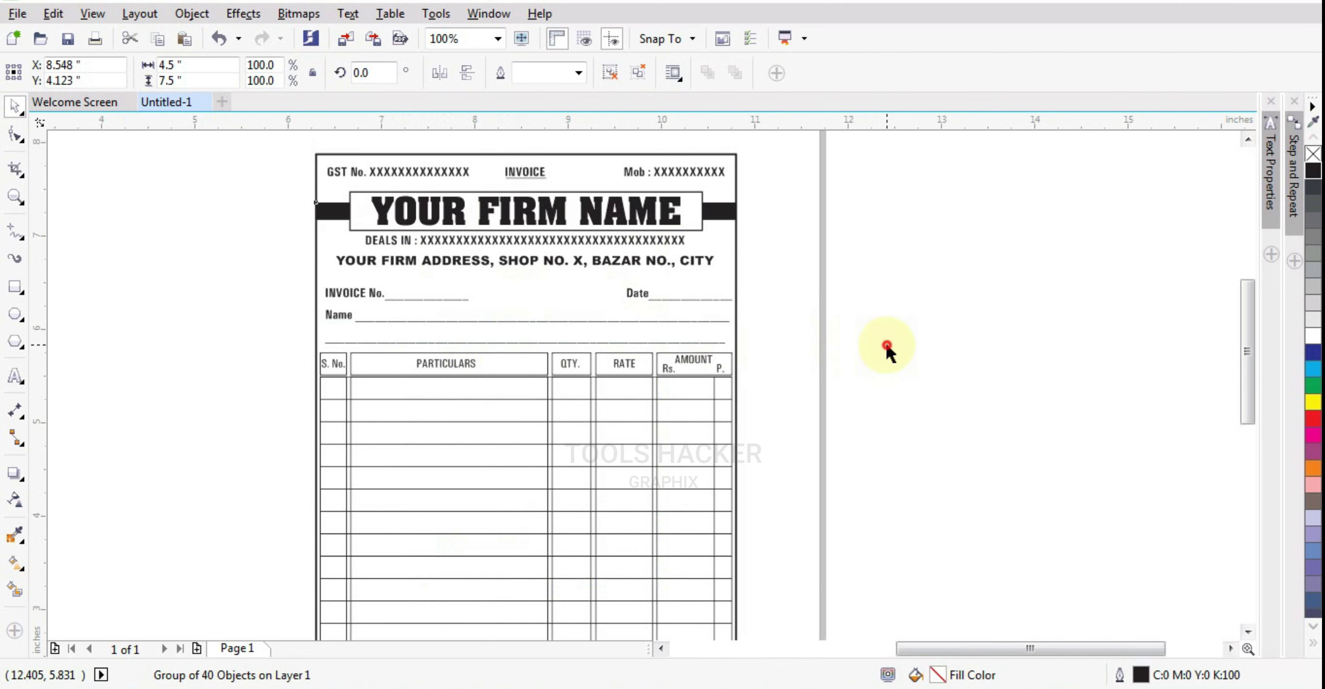
left_click(858, 394)
scroll(135, 228, "down", 1)
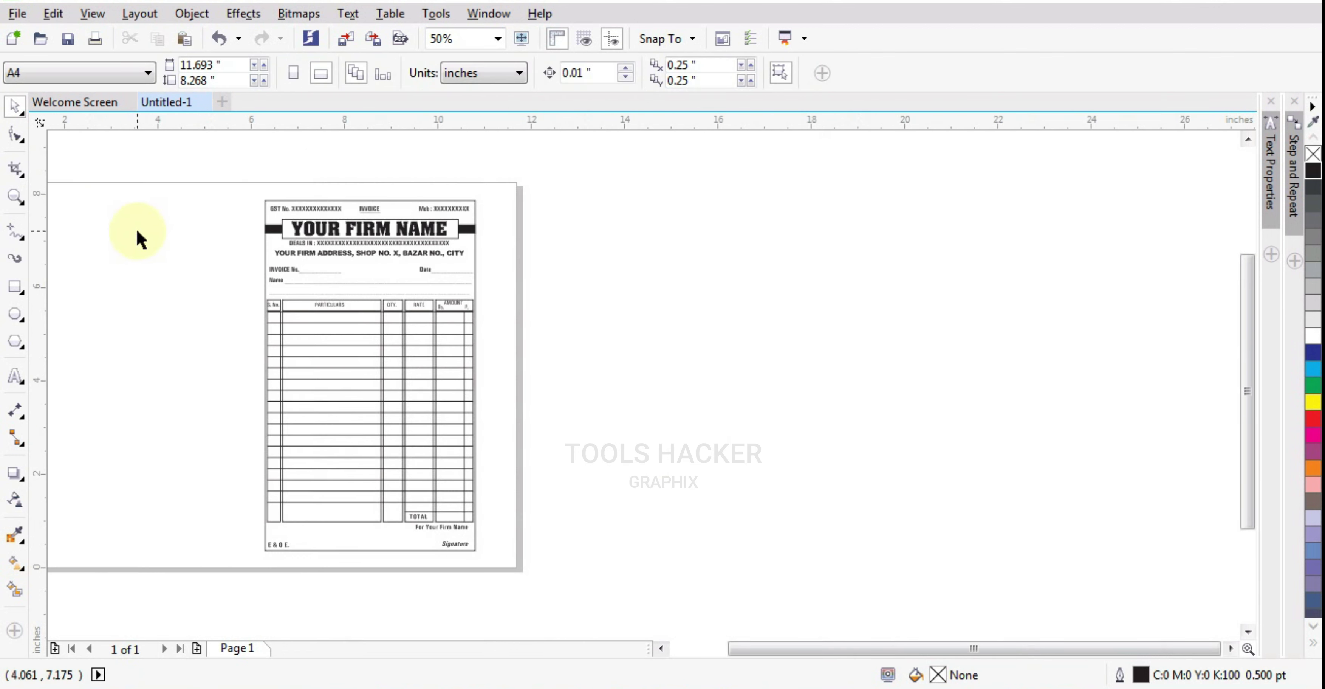
left_click(17, 195)
left_click_drag(235, 176, 510, 562)
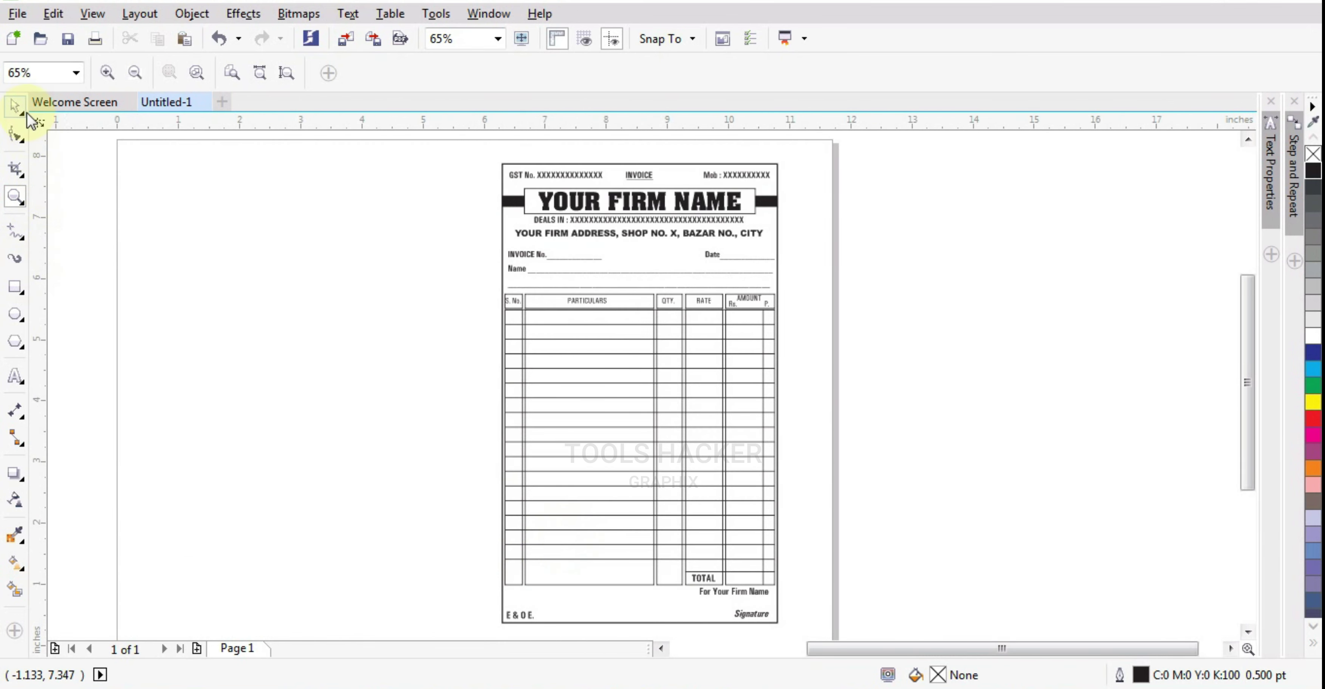
left_click(16, 107)
left_click_drag(465, 154, 822, 628)
left_click(836, 329)
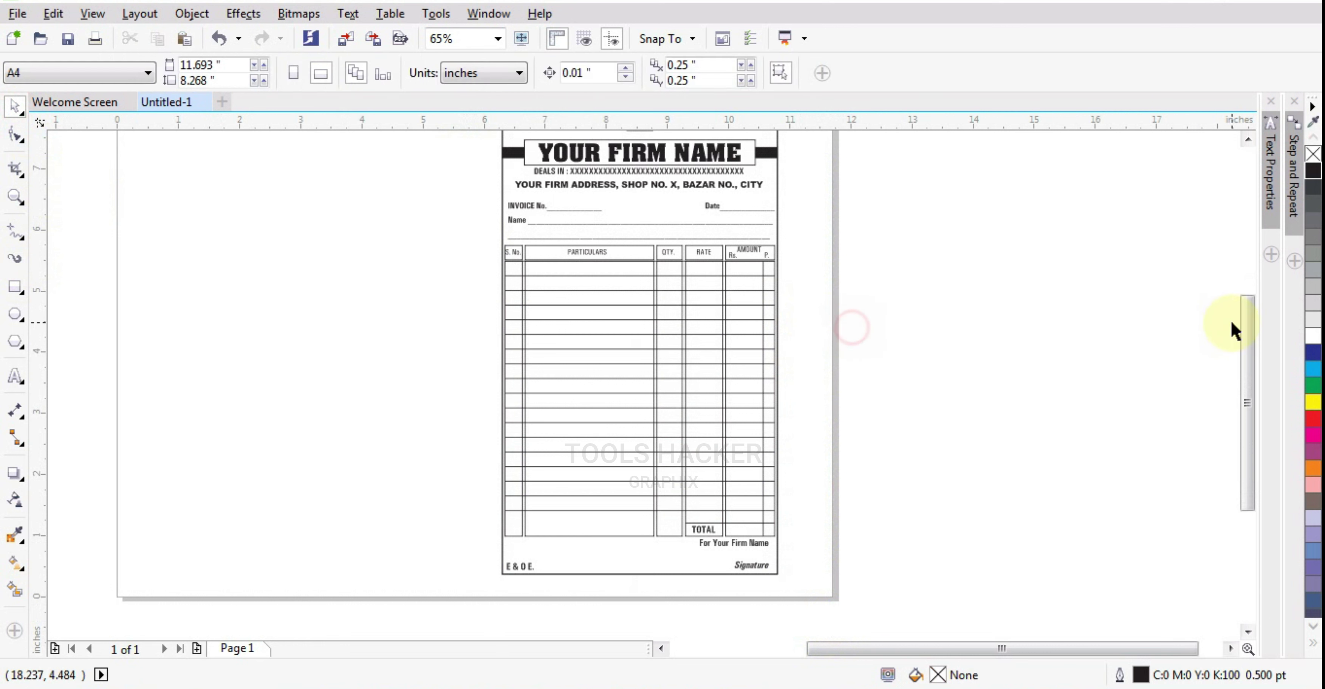
scroll(1245, 337, "up", 1)
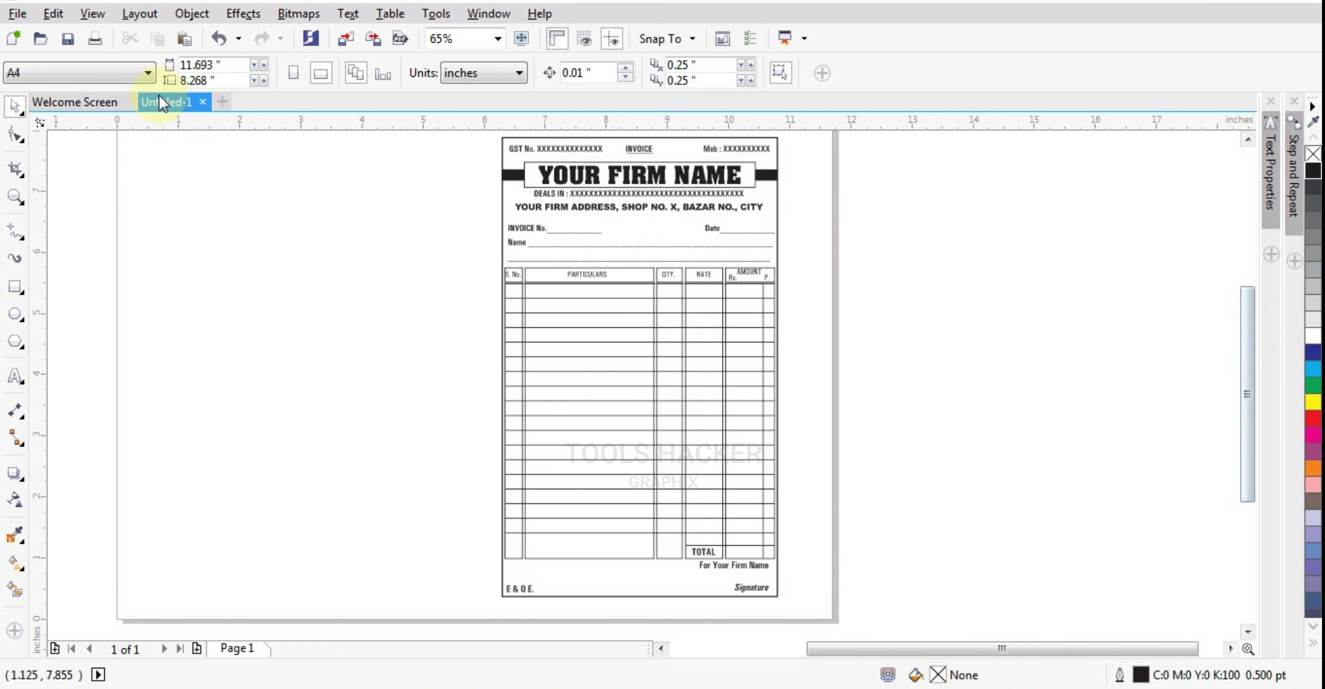
Change the page size to Legal in landscape orientation, 14 by 8.5 inches
left_click(89, 76)
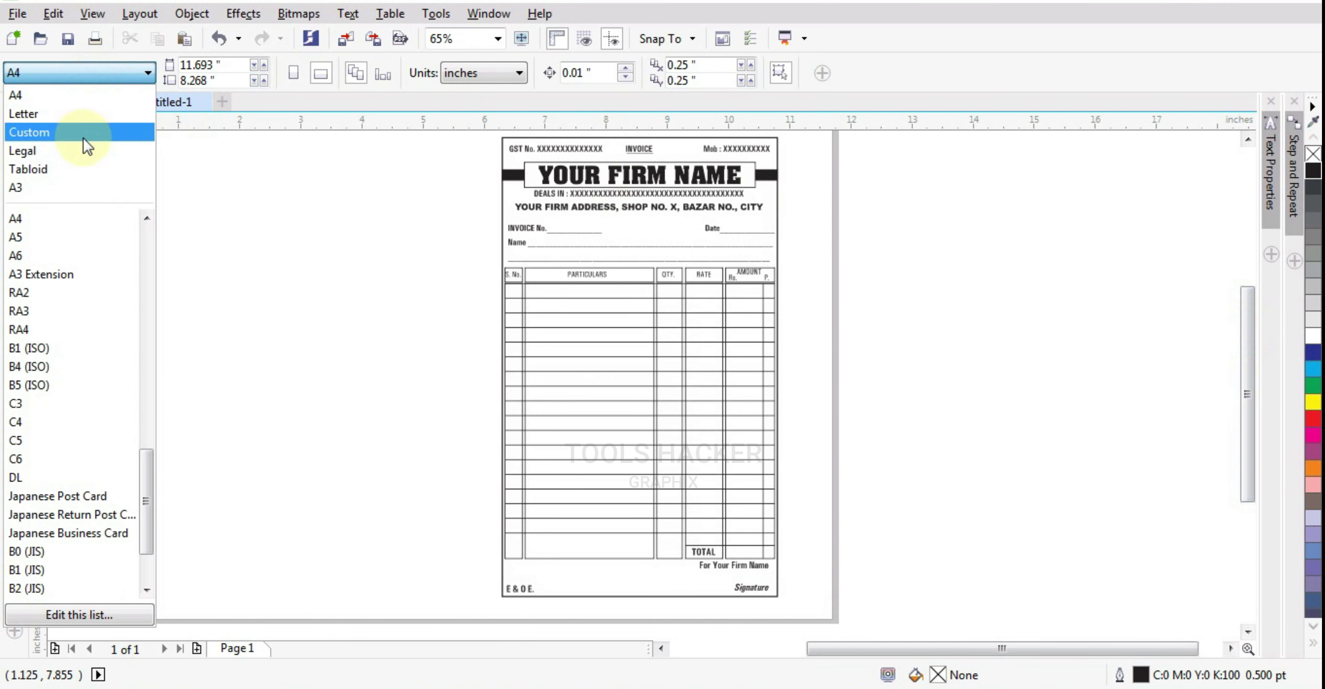
left_click(80, 152)
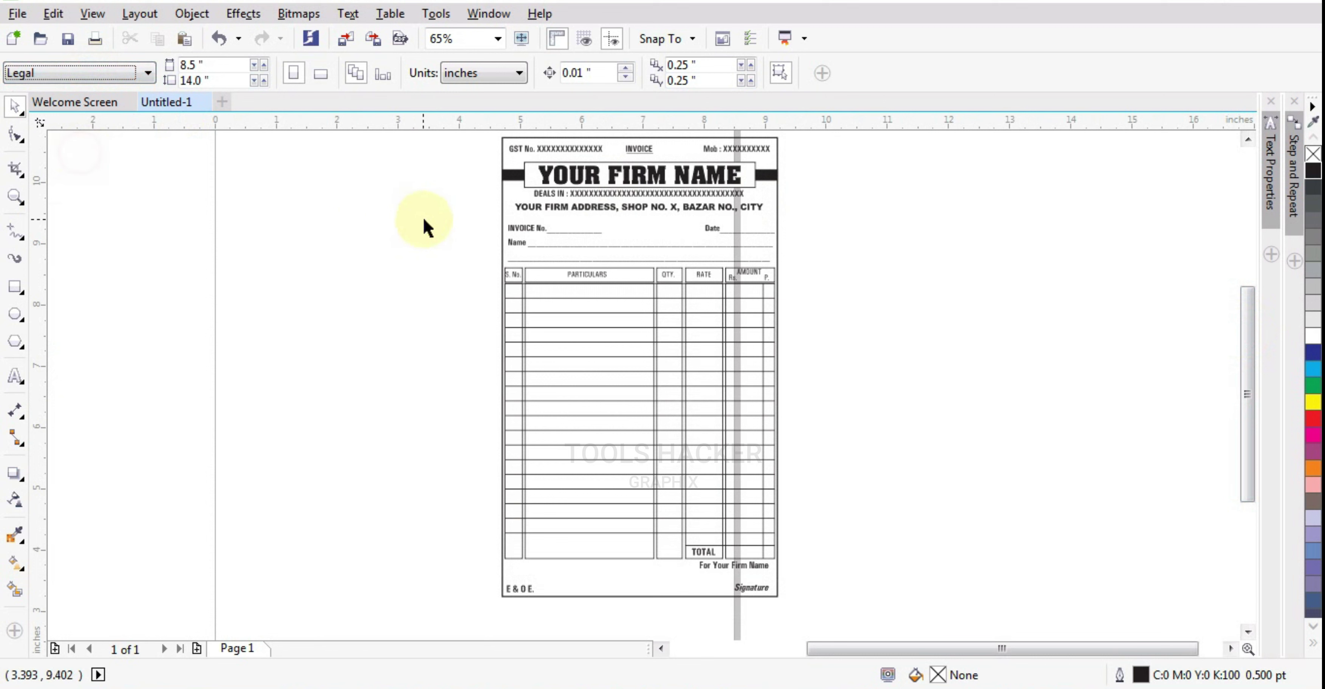
left_click(323, 74)
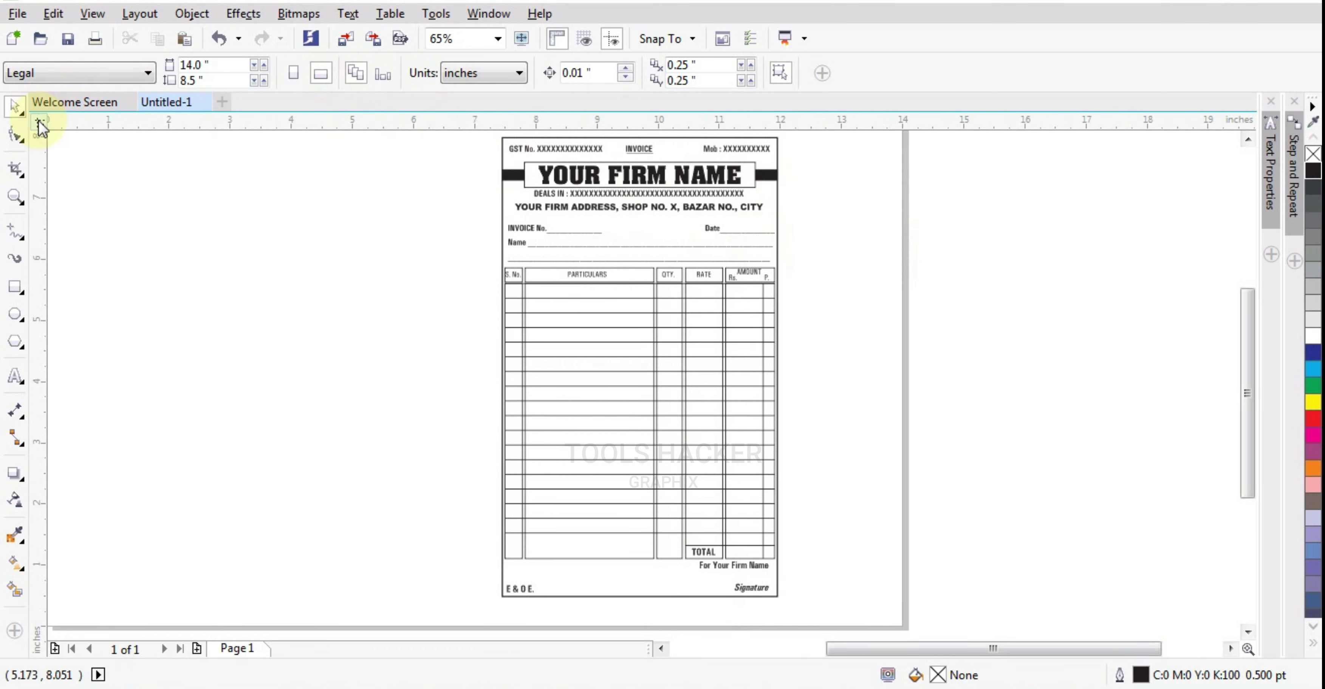
Place the ruler origin at the page's upper-right corner and add a vertical guideline about 1.5 in inside the right page edge
left_click_drag(39, 122, 904, 151)
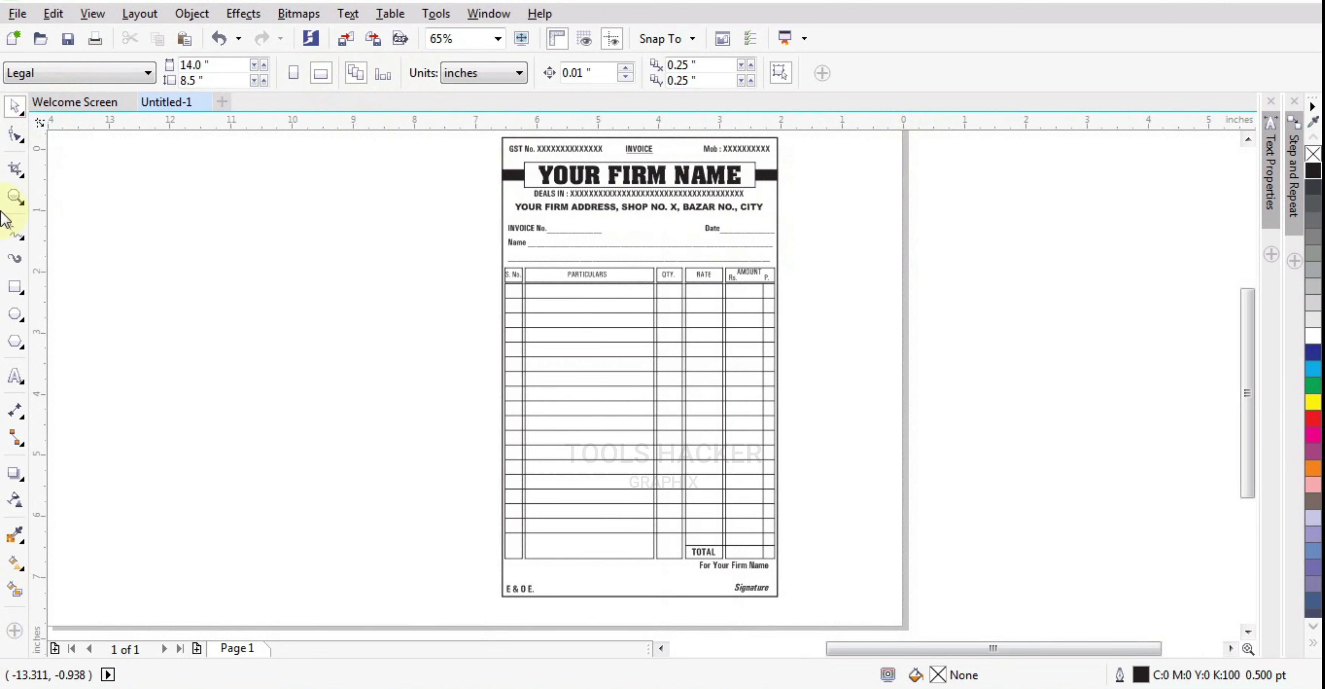
left_click_drag(760, 216, 814, 217)
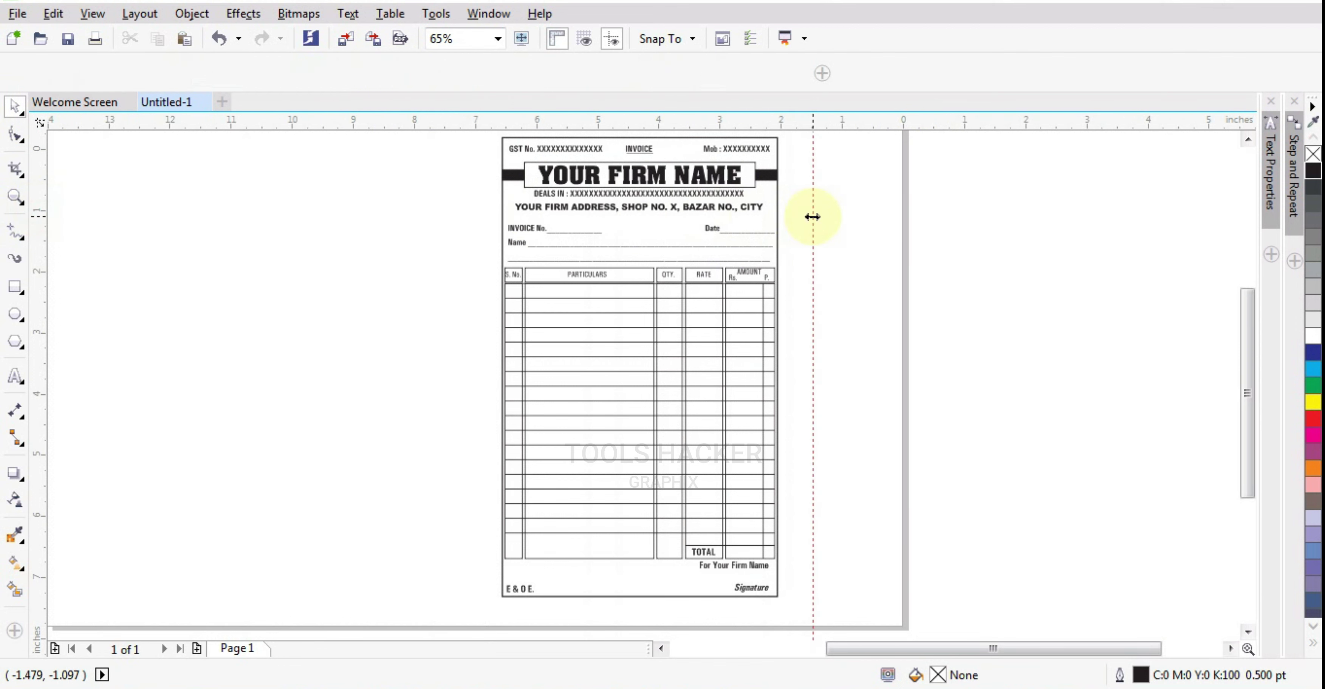
left_click(861, 219)
Move the grouped invoice horizontally so its right border meets the vertical guideline
scroll(819, 252, "down", 2)
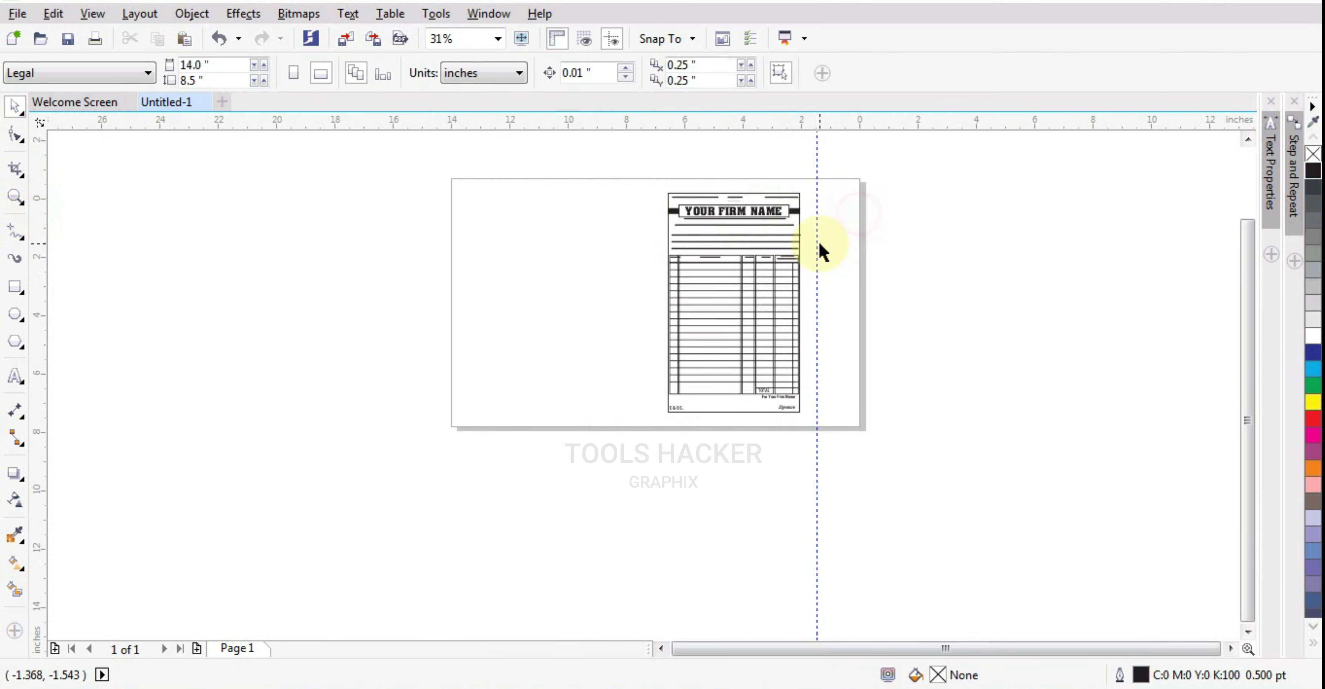
left_click_drag(895, 171, 620, 429)
scroll(820, 260, "up", 2)
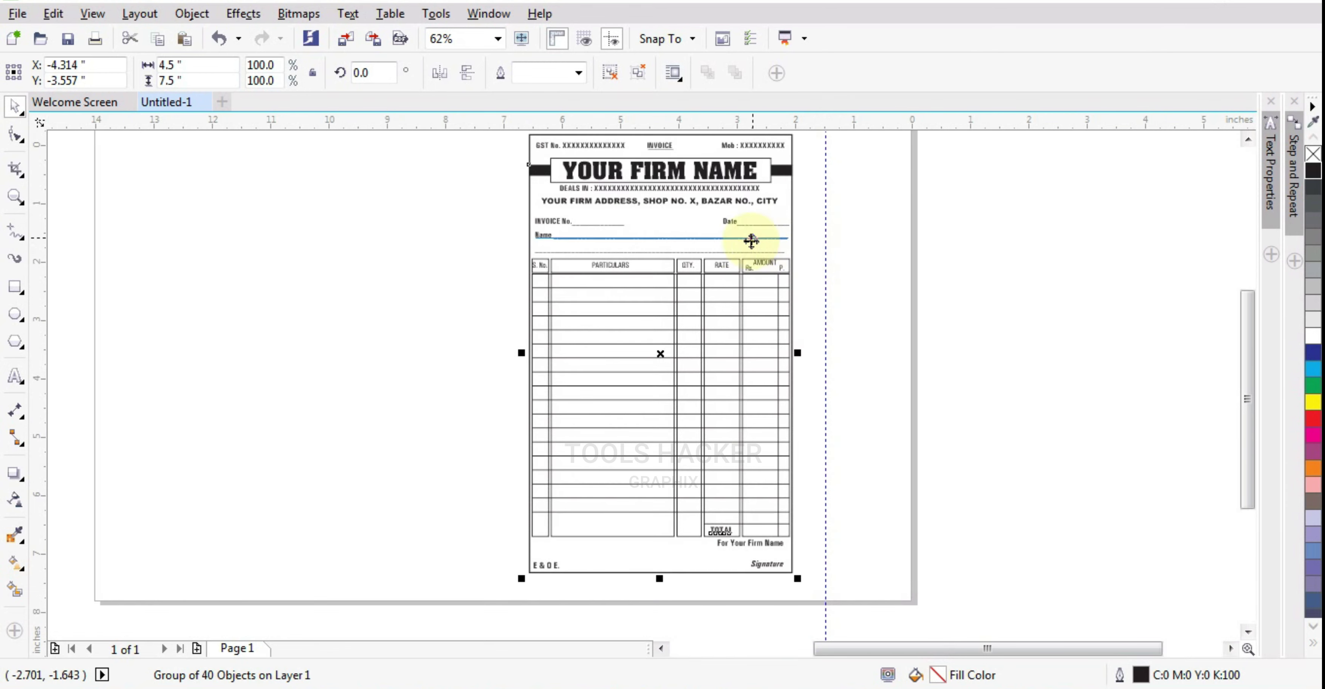
left_click_drag(765, 238, 799, 239)
left_click(513, 293)
Set the duplicate distance to -5.25 in horizontally and 0 in vertically
scroll(695, 342, "down", 2)
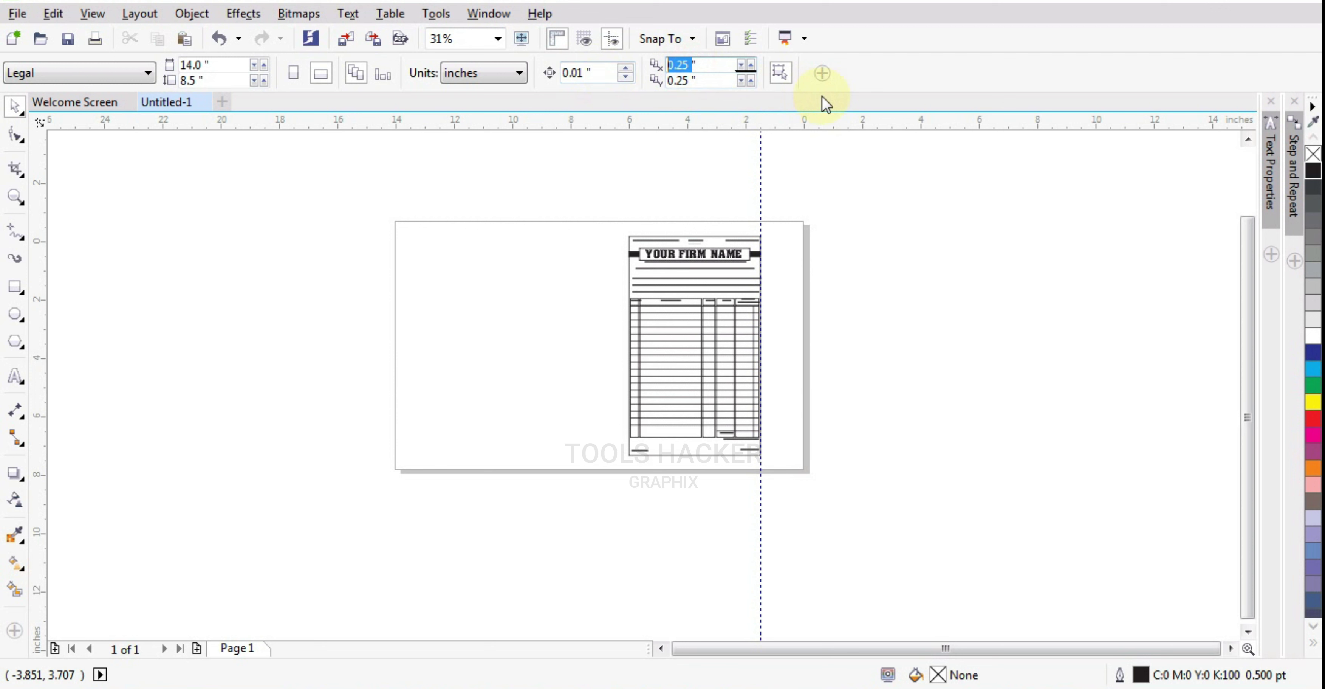
type(".25")
key("Tab")
type("0")
key("Return")
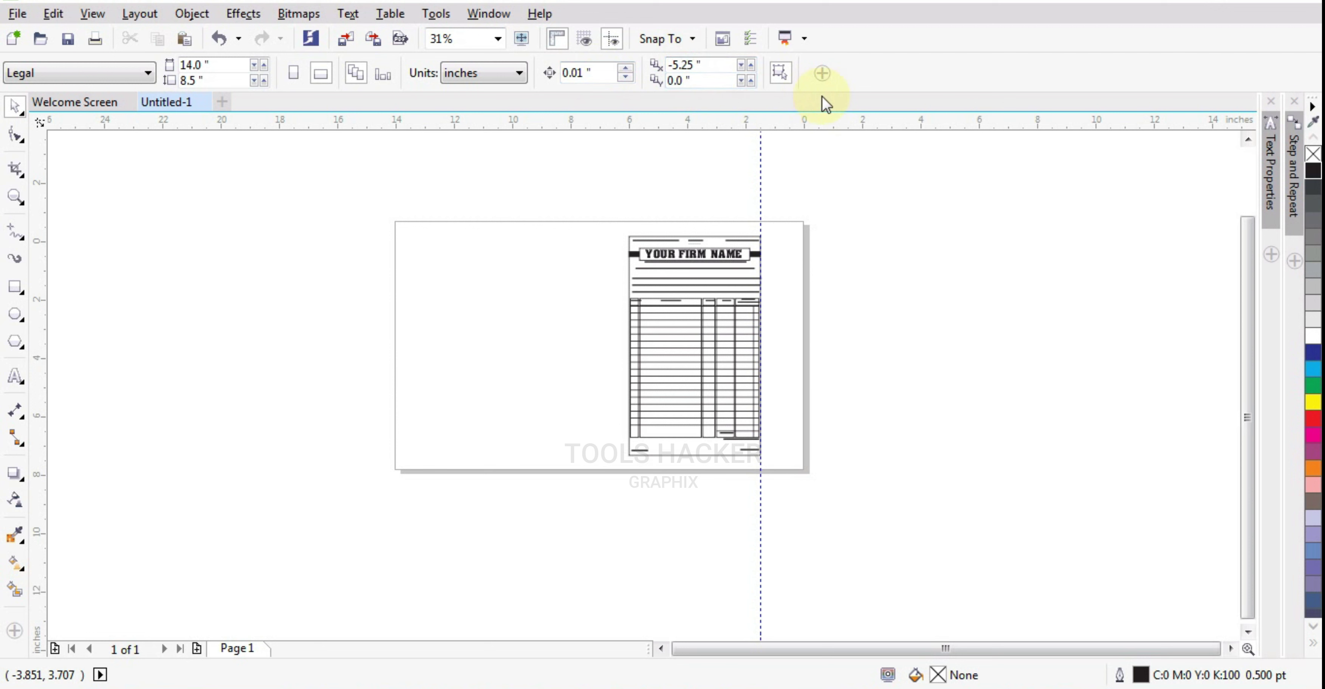
Duplicate the grouped invoice at the preset offset, placing the copy on the page to the left of the original
left_click_drag(812, 198, 576, 475)
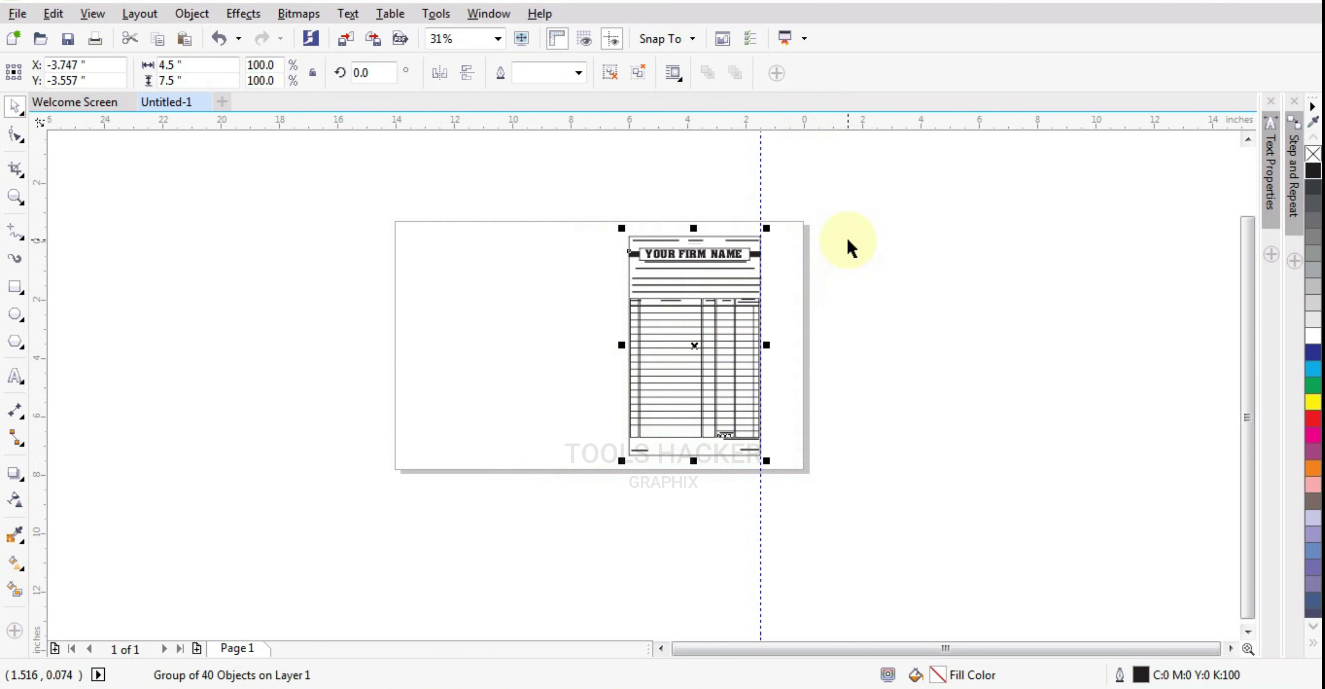
left_click_drag(844, 207, 605, 482)
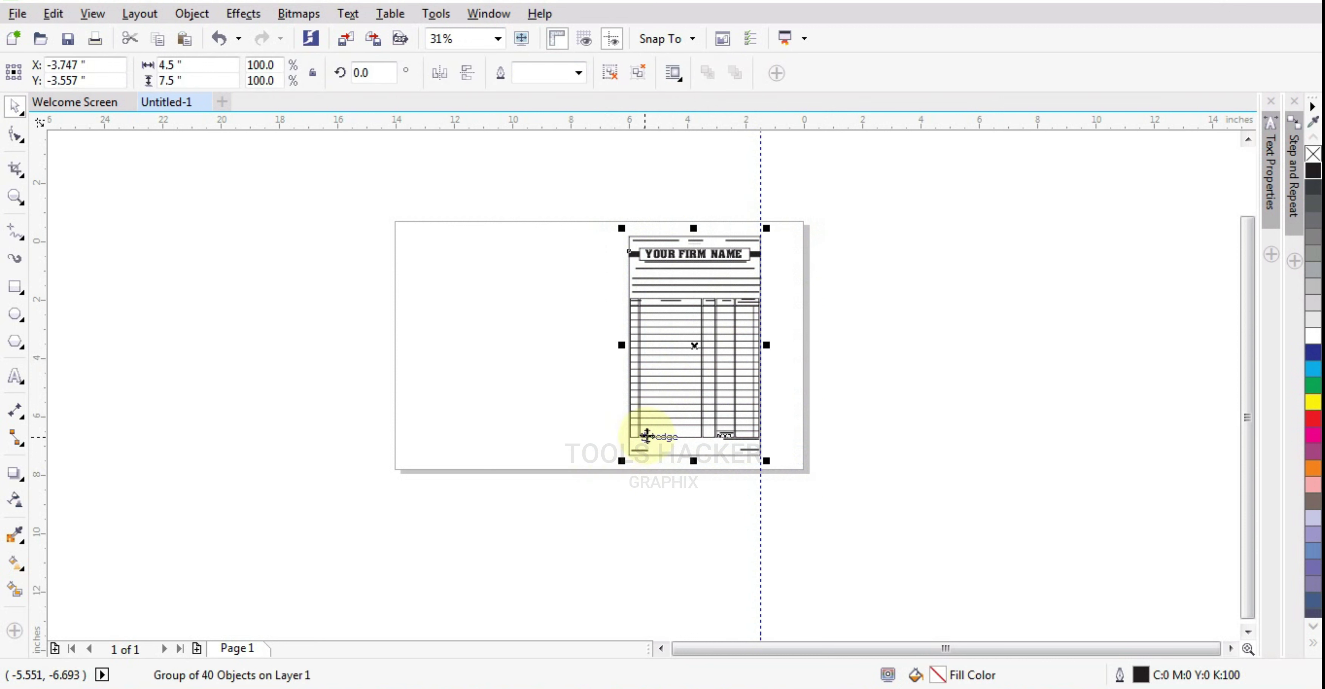
key("ctrl+d")
left_click(881, 401)
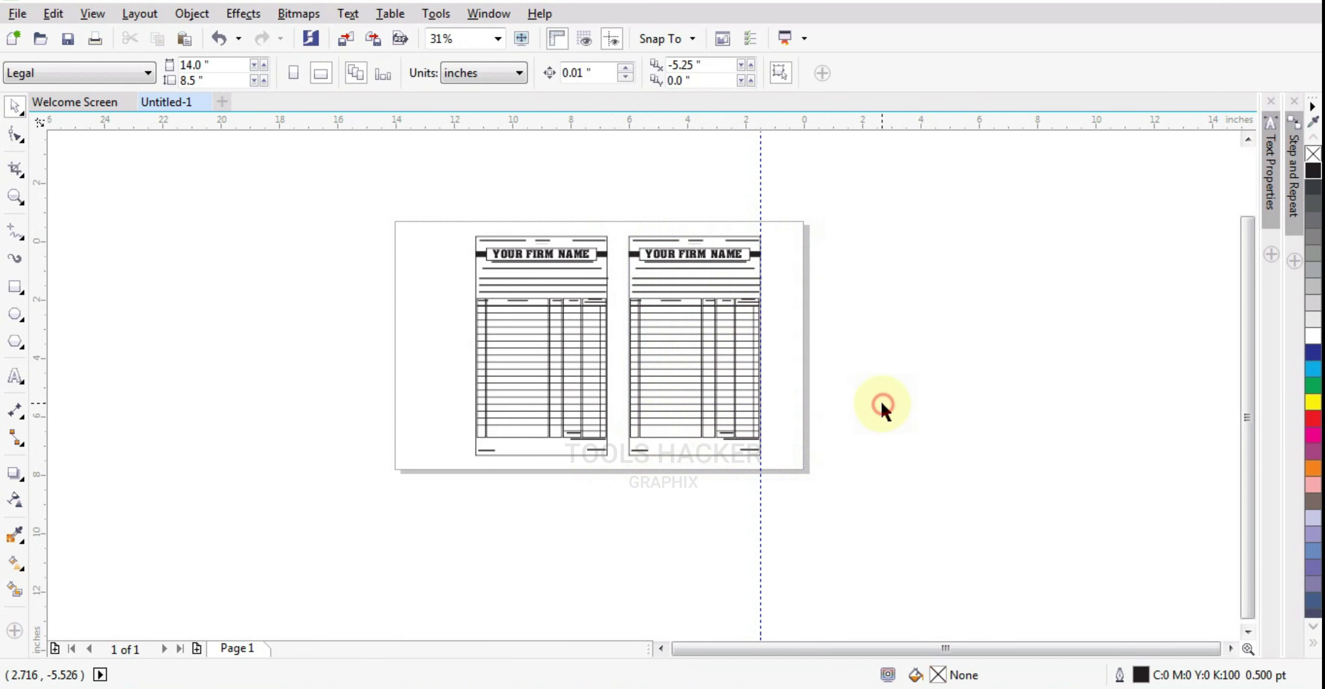
left_click(15, 196)
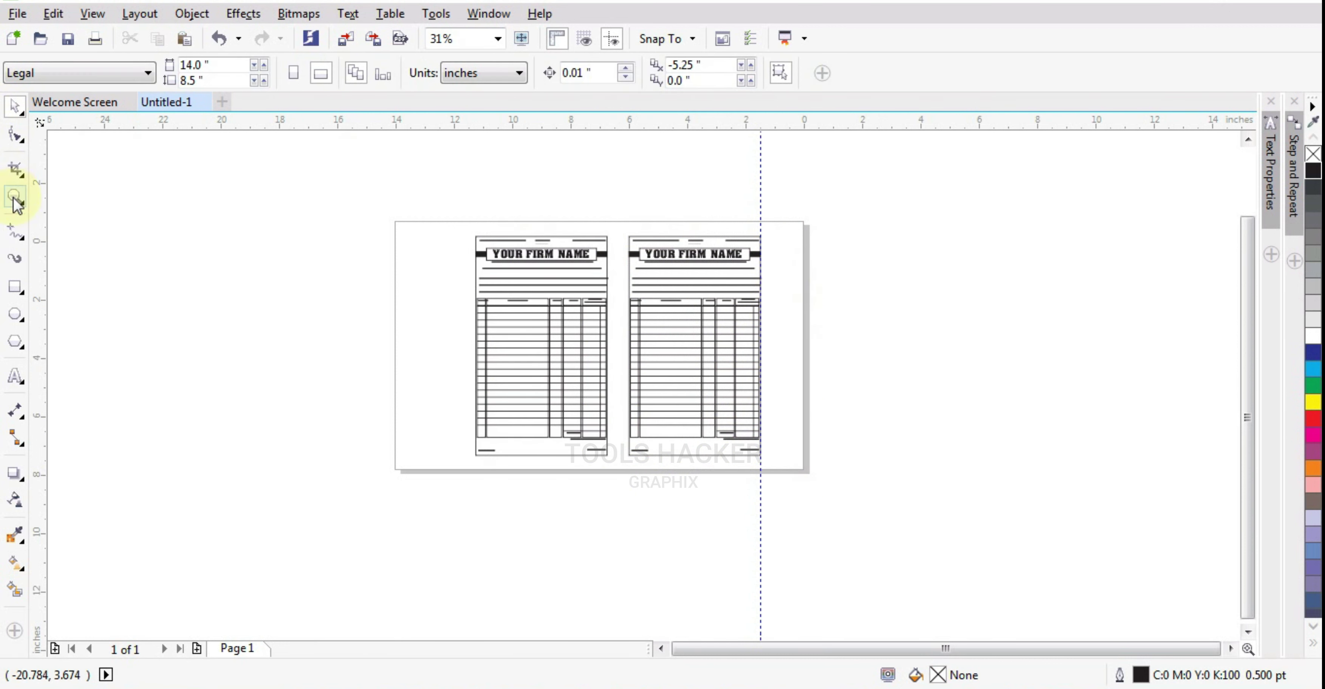
left_click_drag(414, 202, 787, 482)
key("F10")
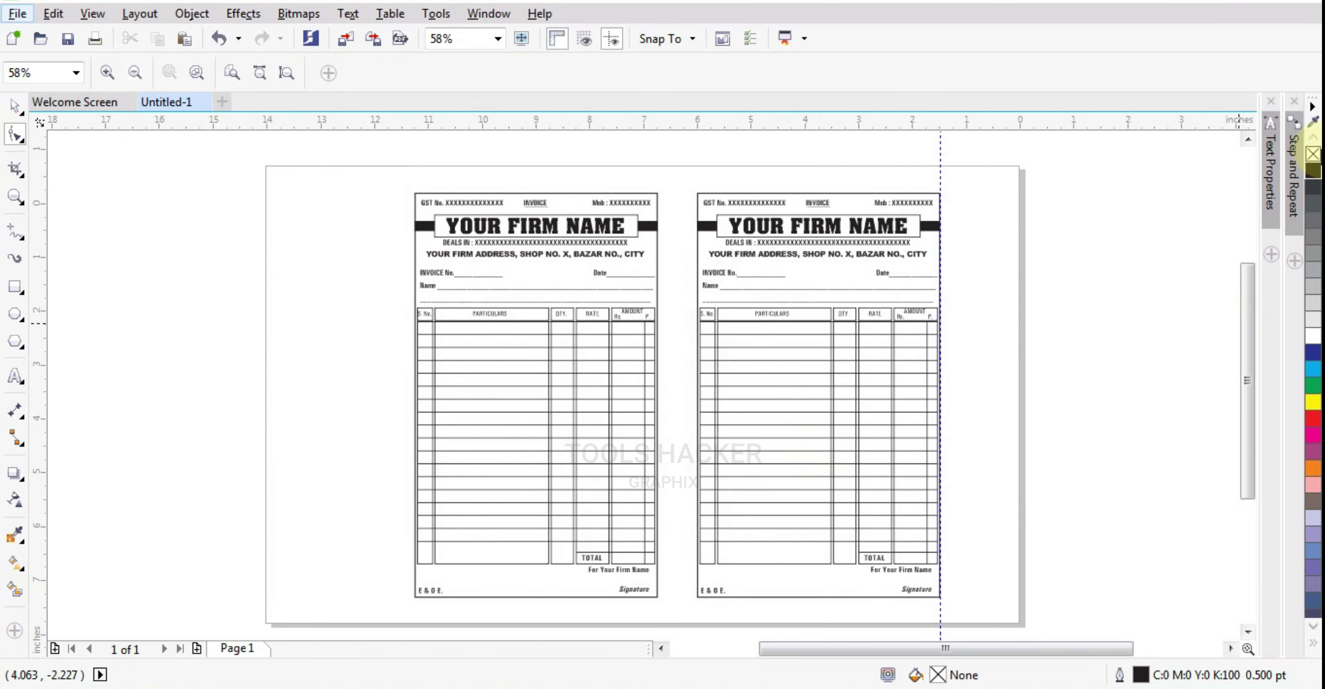
left_click(15, 107)
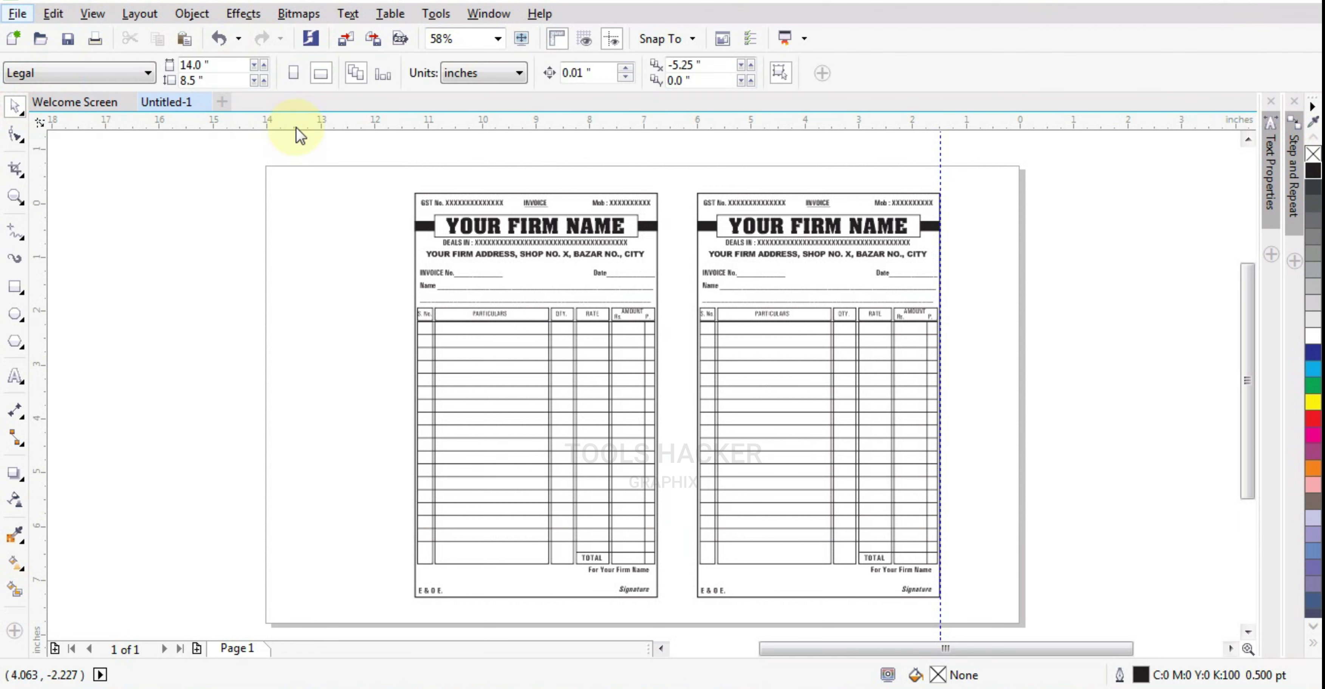